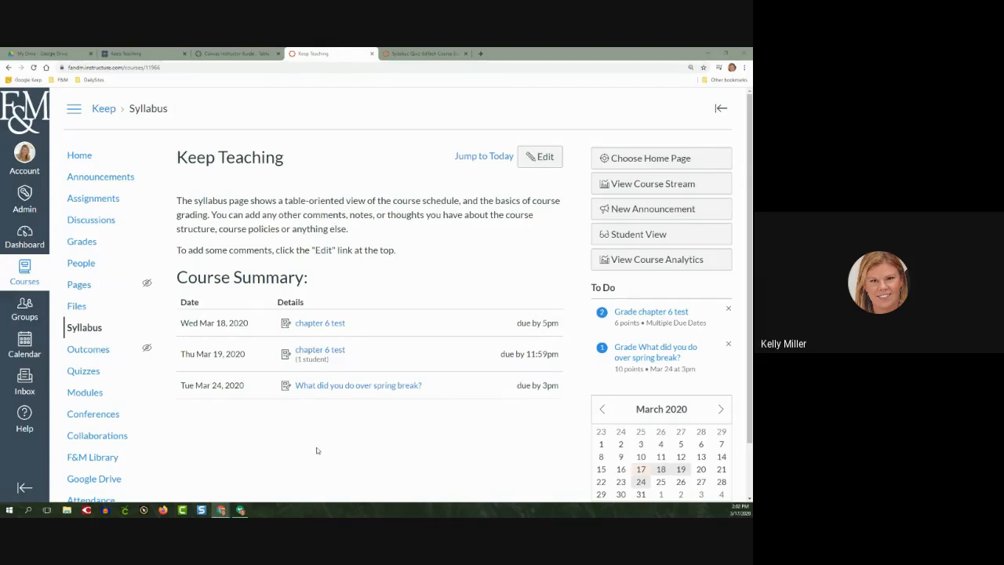
# Create a new assignment in the course's Assignments area and name it "Week 1 Reflection"
pyautogui.click(88, 200)
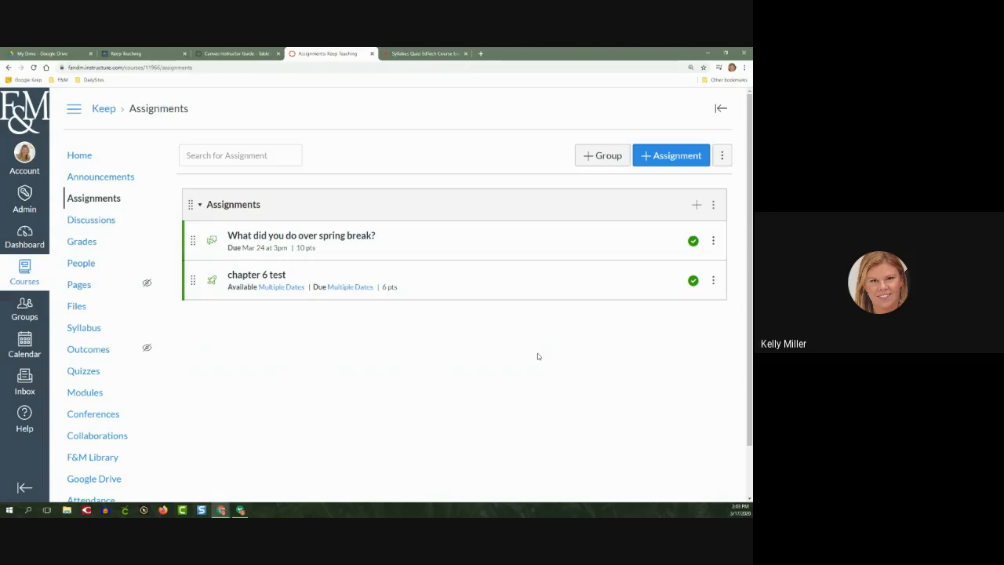
pyautogui.click(670, 155)
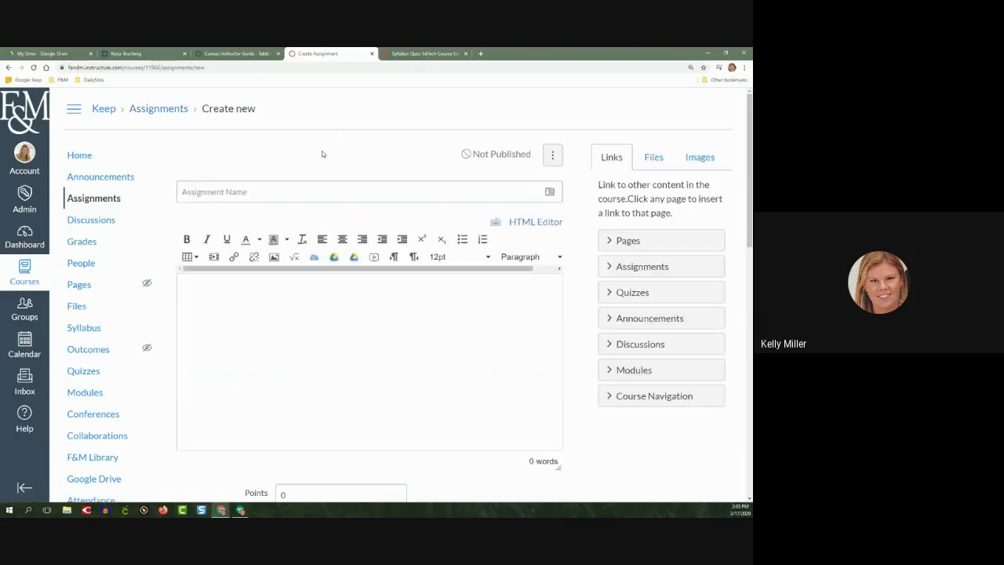
pyautogui.click(267, 193)
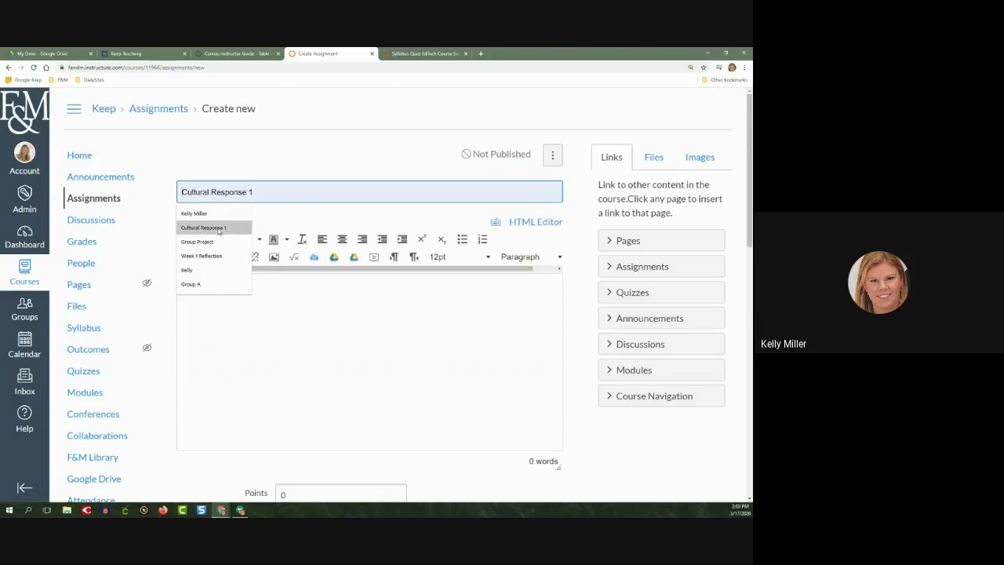
pyautogui.click(210, 256)
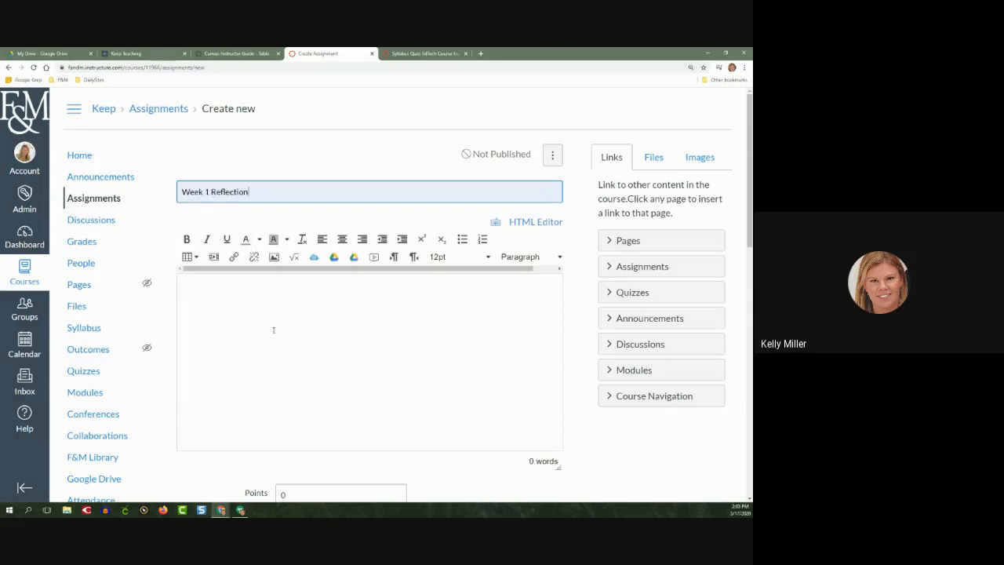
# View the Record/Upload Media dialog for the assignment description and close it without recording
pyautogui.click(273, 301)
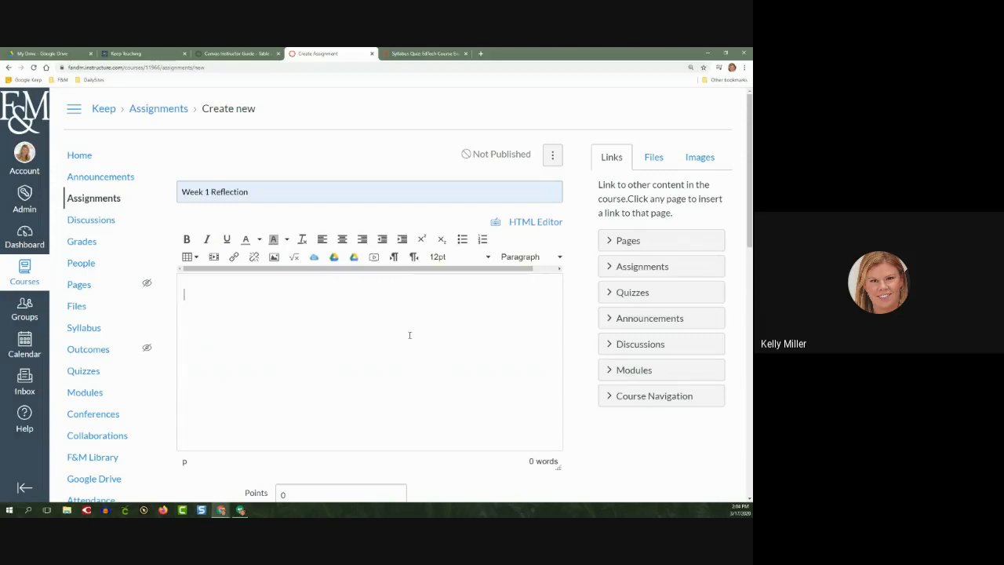
pyautogui.click(410, 334)
pyautogui.click(409, 335)
pyautogui.click(373, 257)
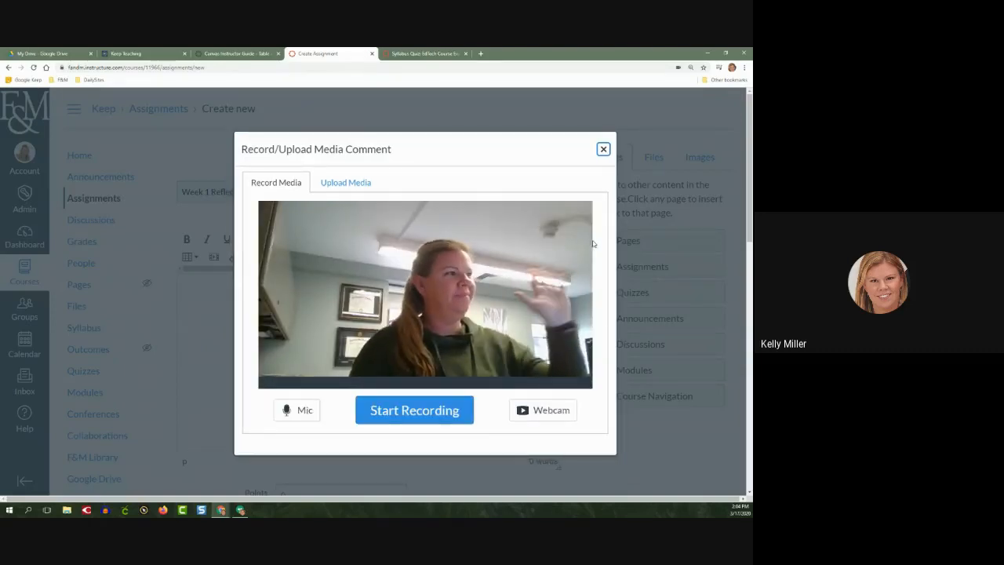
pyautogui.click(603, 149)
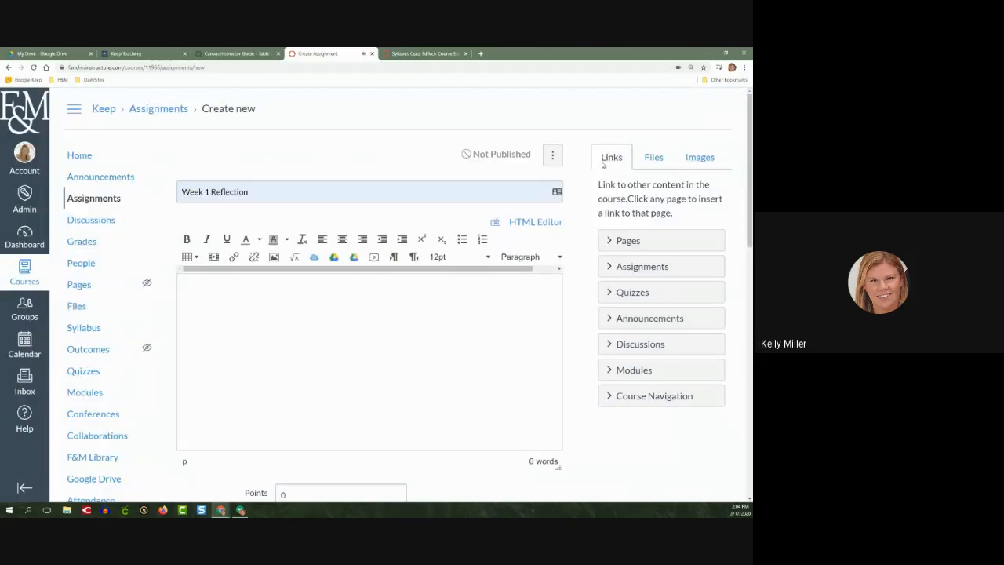
# Enter "Direction go here:" as the first line of the assignment description
pyautogui.click(324, 350)
pyautogui.write('Direction go here:')
pyautogui.press('Return')
# Add a bulleted list reading "read this", "watch this" and "write a 3-5 page paper on why you think that is good/bad"
pyautogui.click(461, 239)
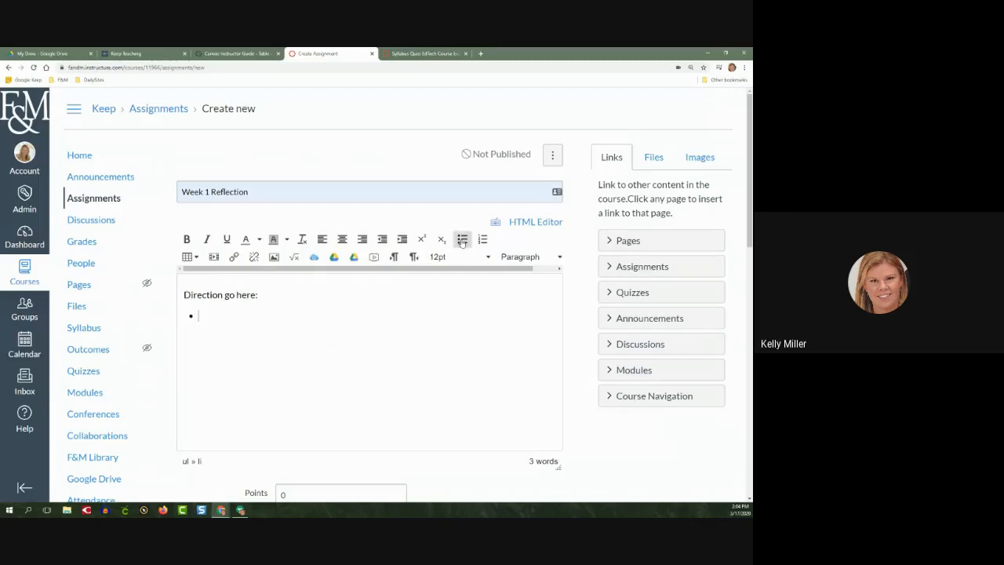
pyautogui.write('read this watch this write a ')
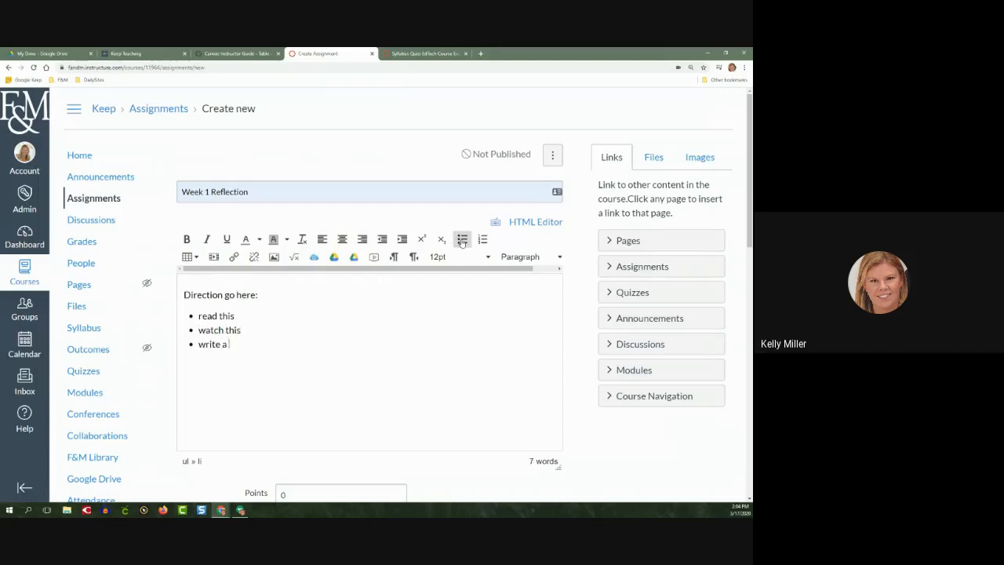
pyautogui.write('3-5 page paper on why you ')
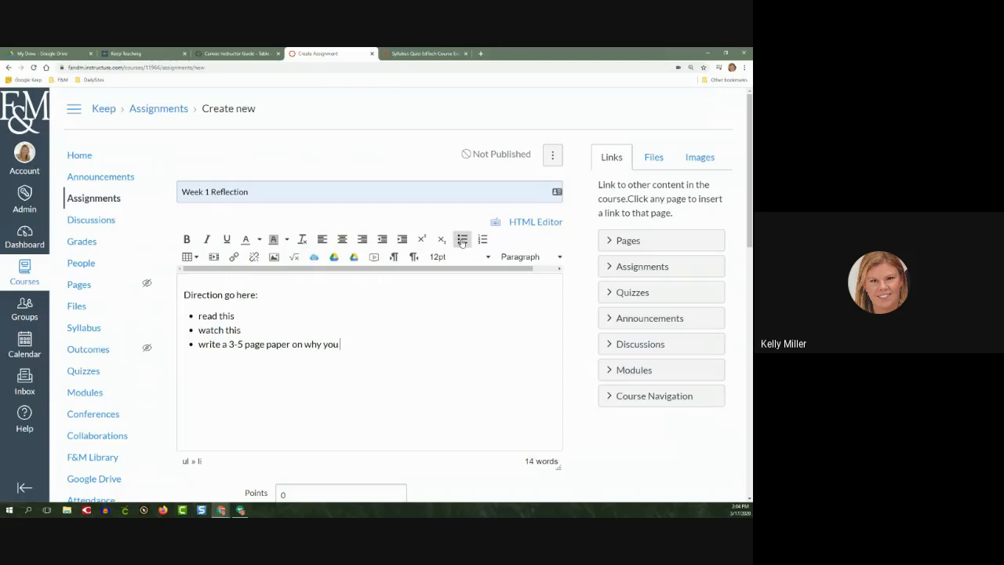
pyautogui.write('think that is good/bad')
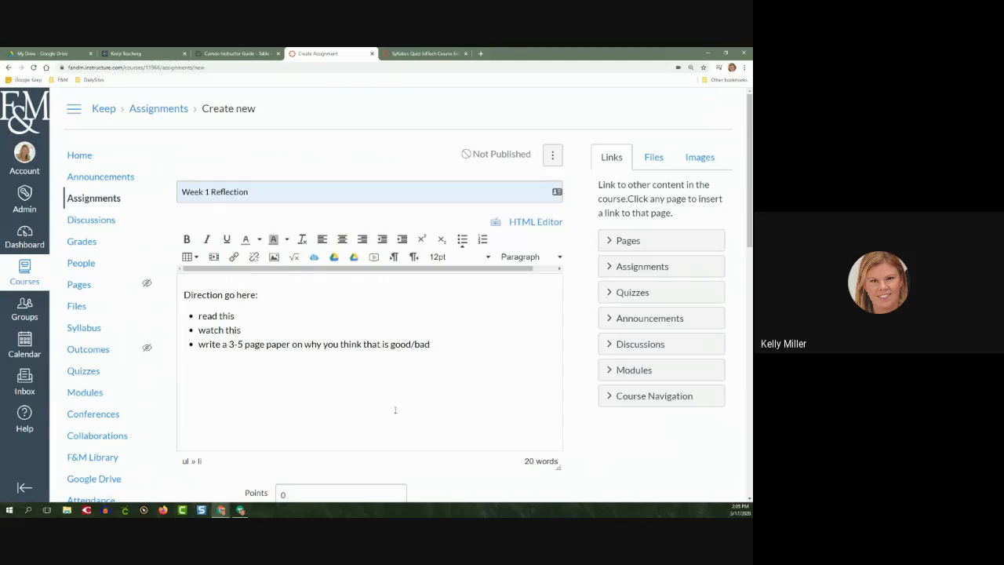
# Set the assignment's points to 50
pyautogui.click(557, 193)
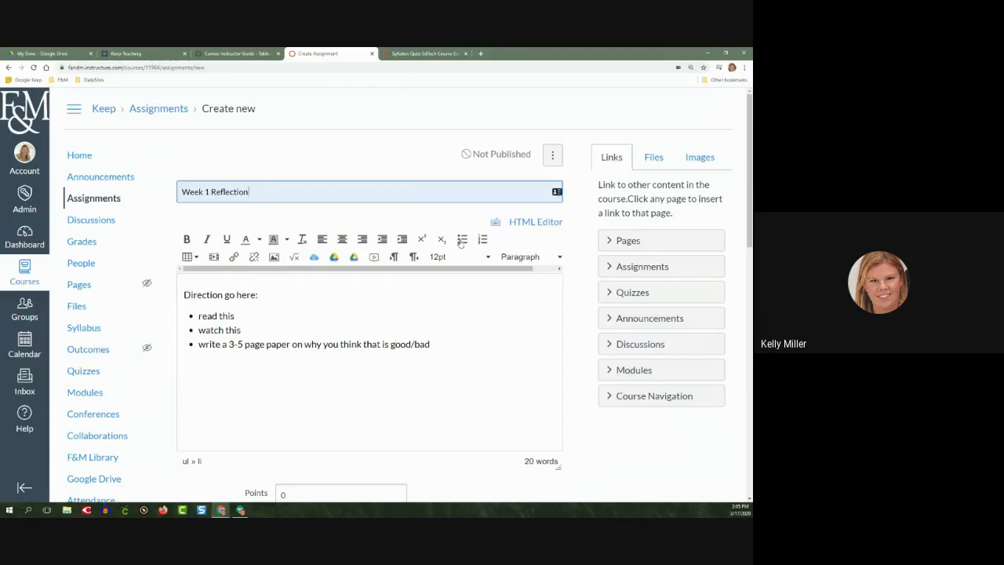
pyautogui.scroll(-5, 588, 447)
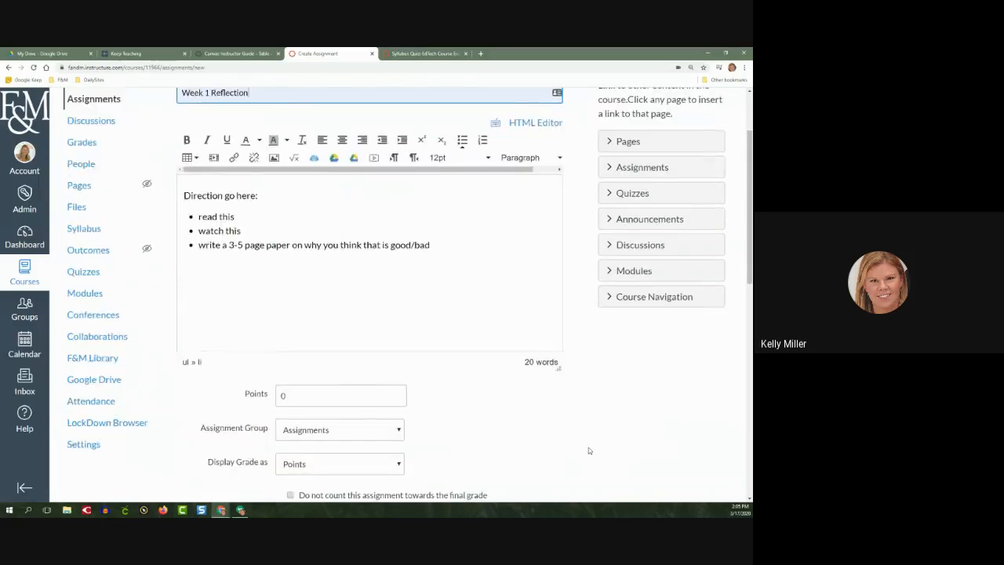
pyautogui.scroll(-1, 588, 450)
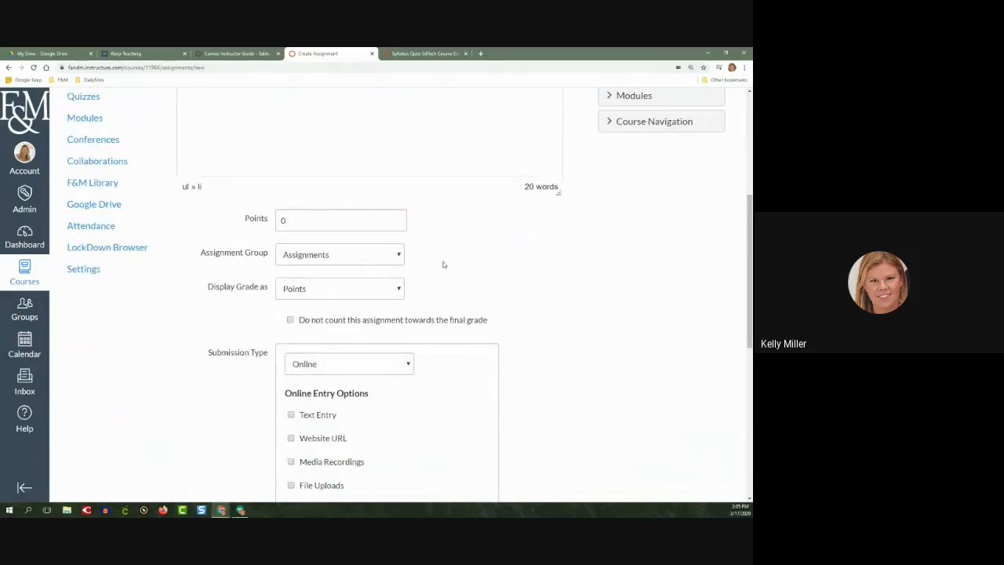
pyautogui.click(328, 222)
pyautogui.press('BackSpace')
pyautogui.write('50')
# Examine the assignment group and grade display choices, and briefly try the option excluding the assignment from the final grade
pyautogui.click(348, 258)
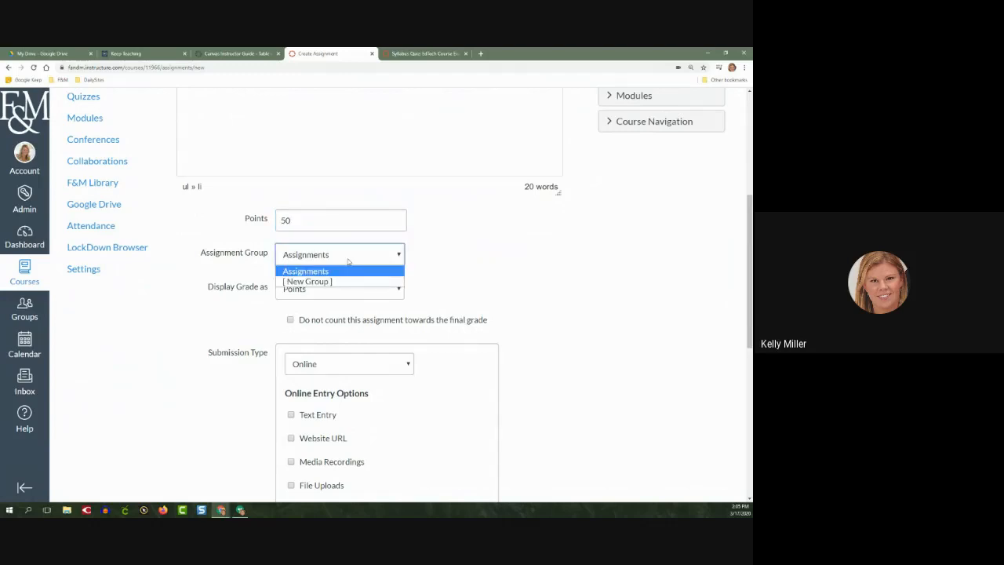
pyautogui.click(479, 258)
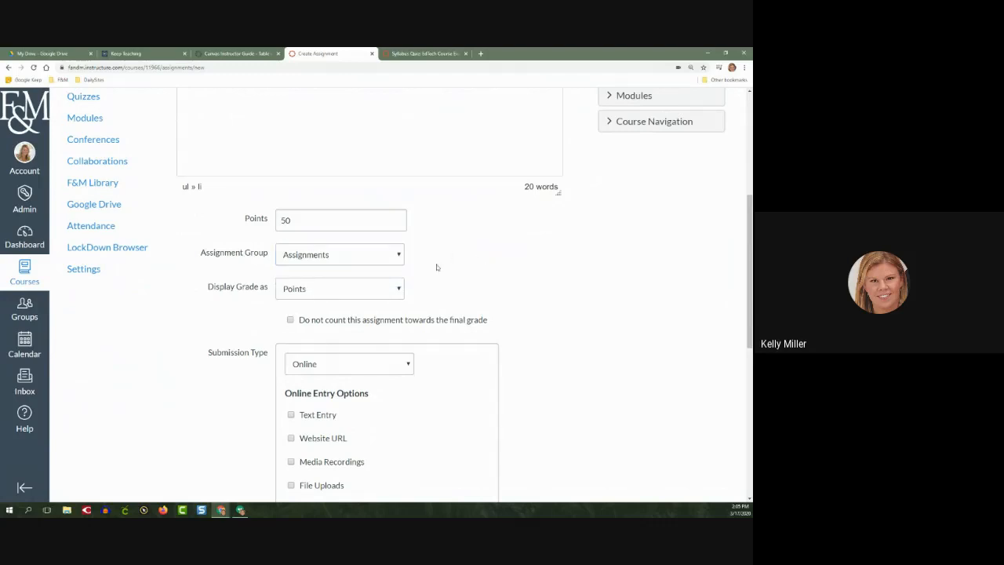
pyautogui.click(396, 290)
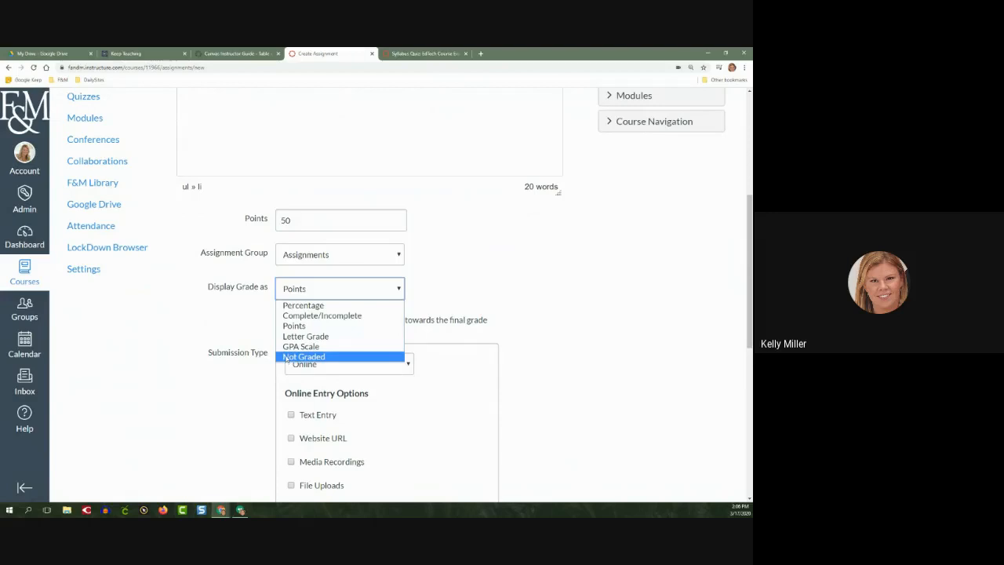
pyautogui.click(547, 371)
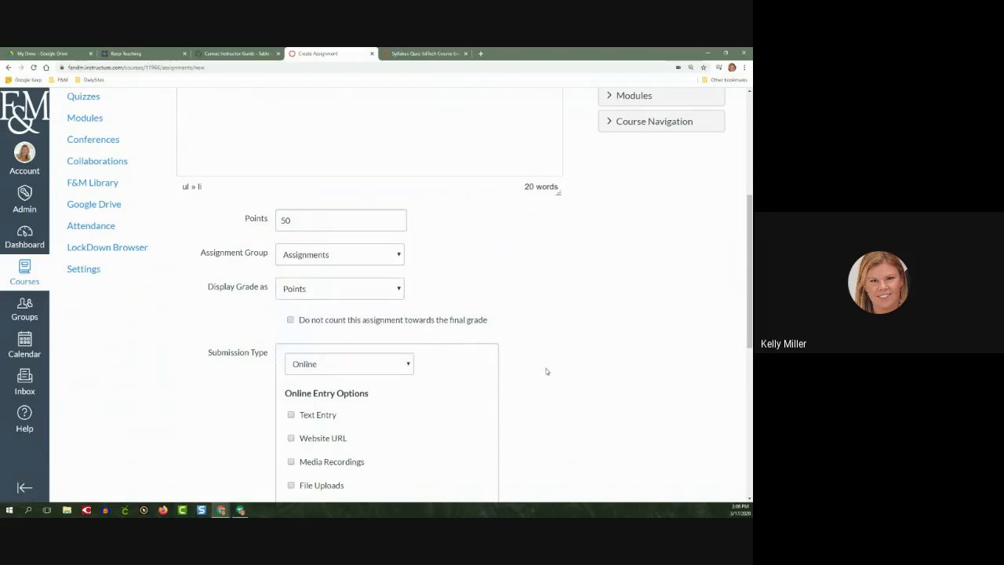
pyautogui.click(291, 321)
pyautogui.click(291, 321)
# Try No Submission as the submission type, and return it to Online
pyautogui.scroll(-1, 216, 388)
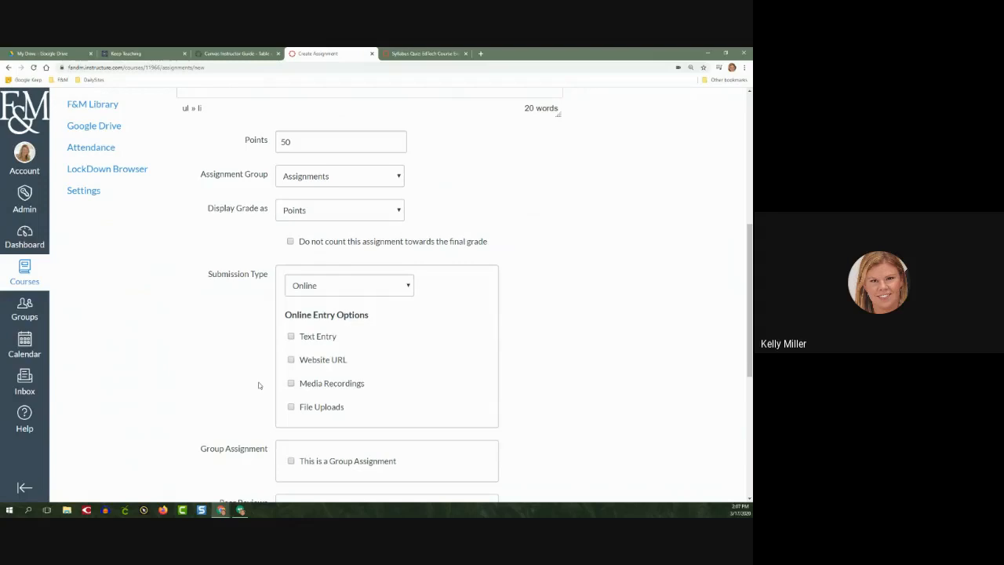
pyautogui.click(349, 287)
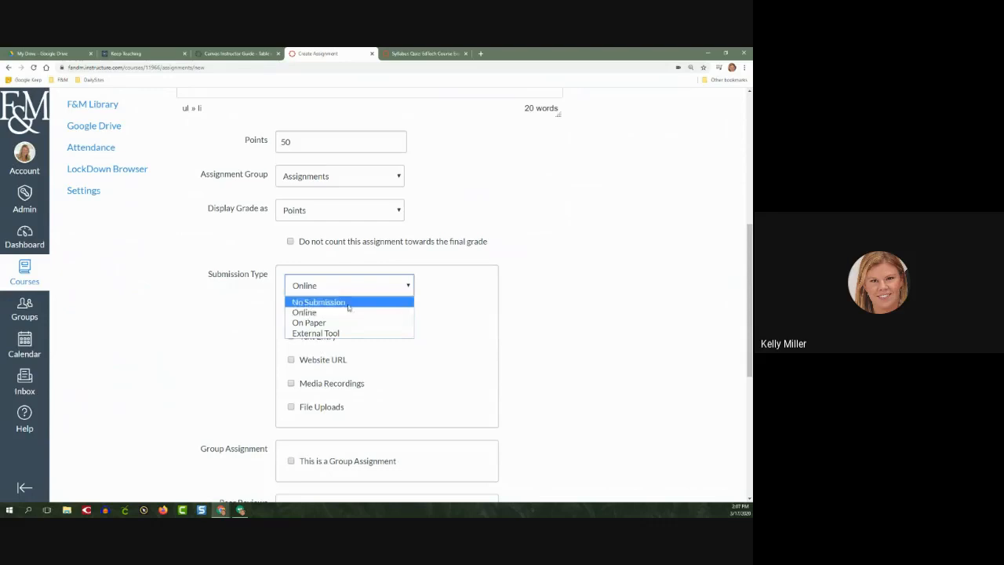
pyautogui.click(348, 302)
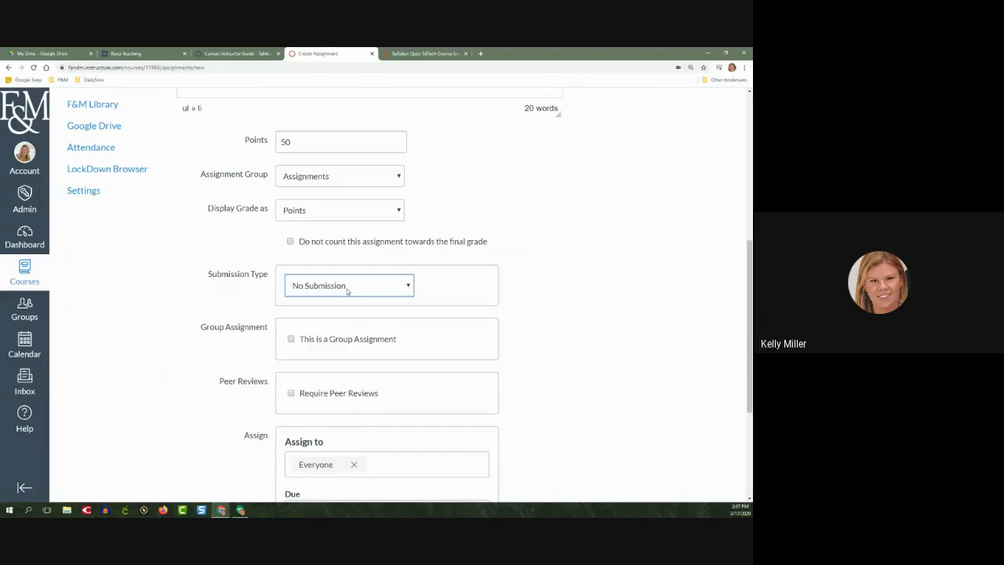
pyautogui.click(348, 291)
pyautogui.click(347, 308)
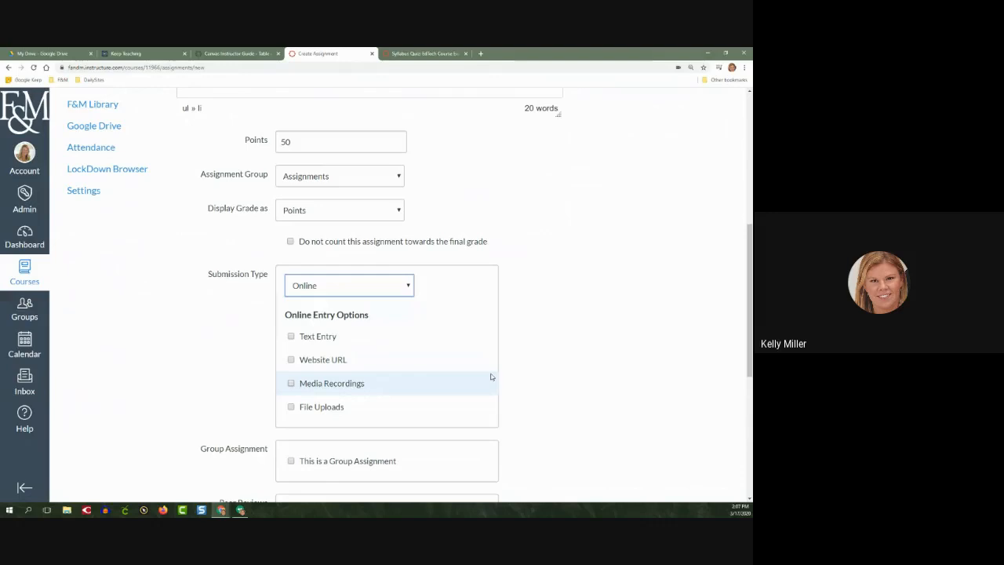
# Try Text Entry, Website URL and Media Recordings in turn as the online entry option
pyautogui.click(306, 339)
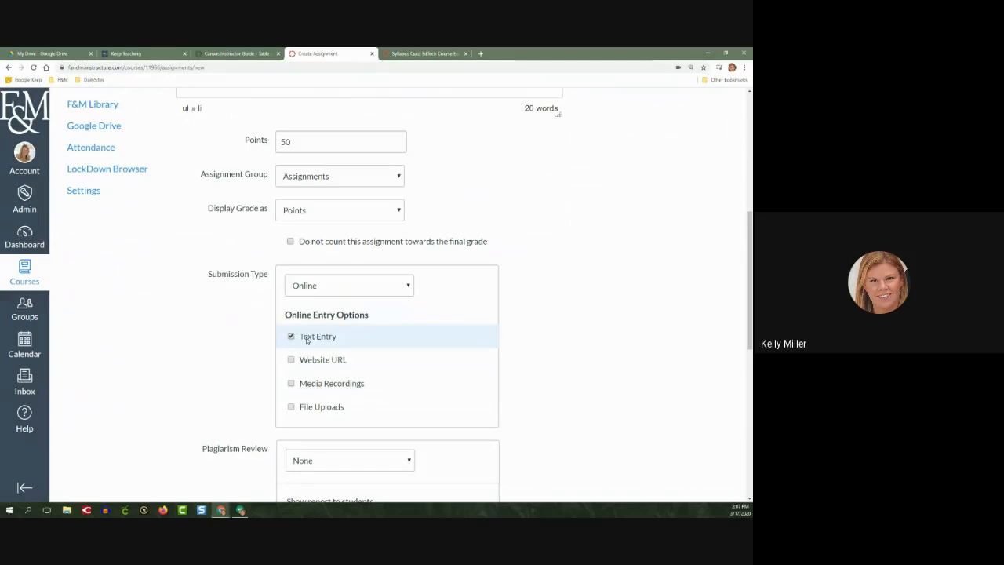
pyautogui.click(307, 340)
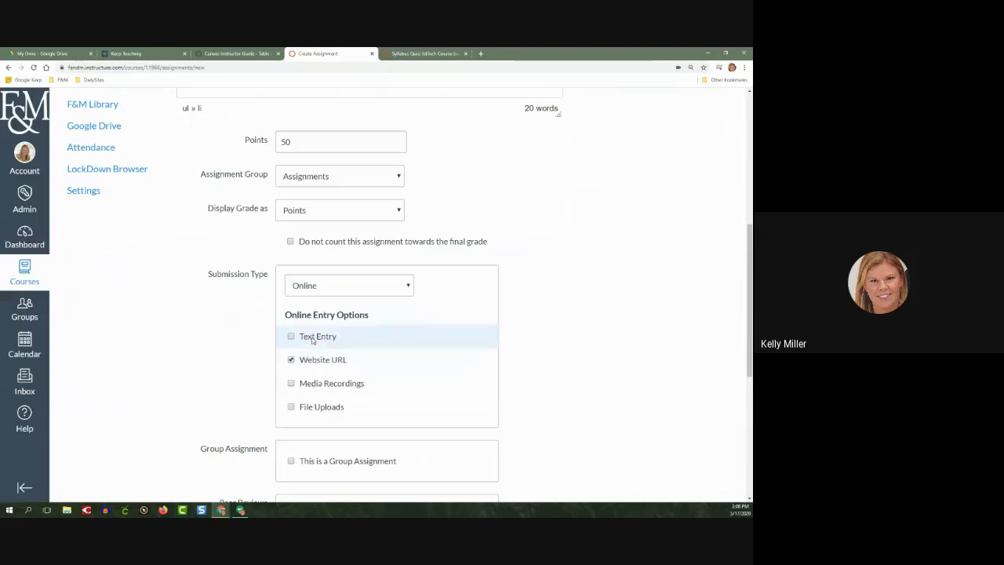
pyautogui.click(313, 338)
pyautogui.click(316, 368)
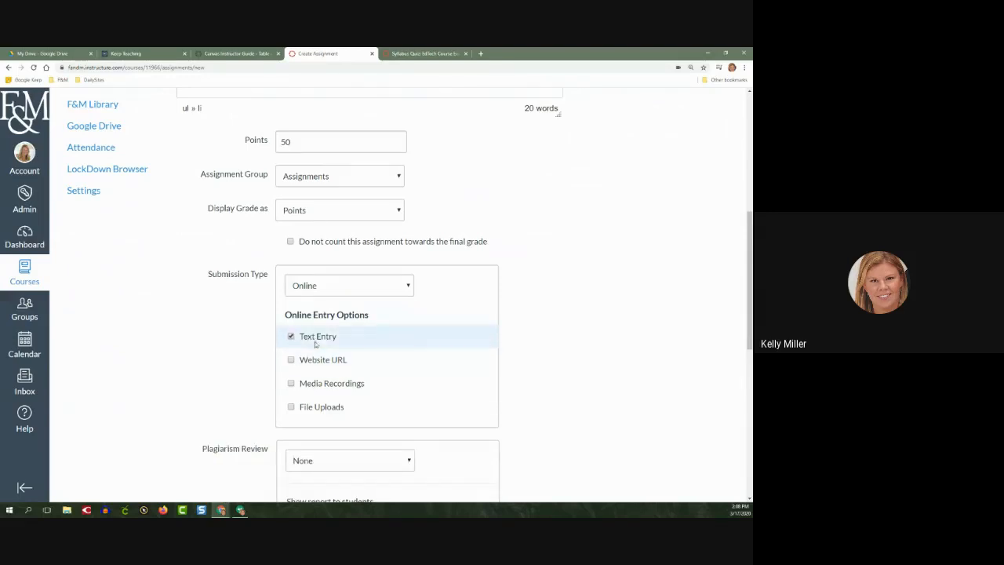
pyautogui.click(319, 338)
pyautogui.click(318, 385)
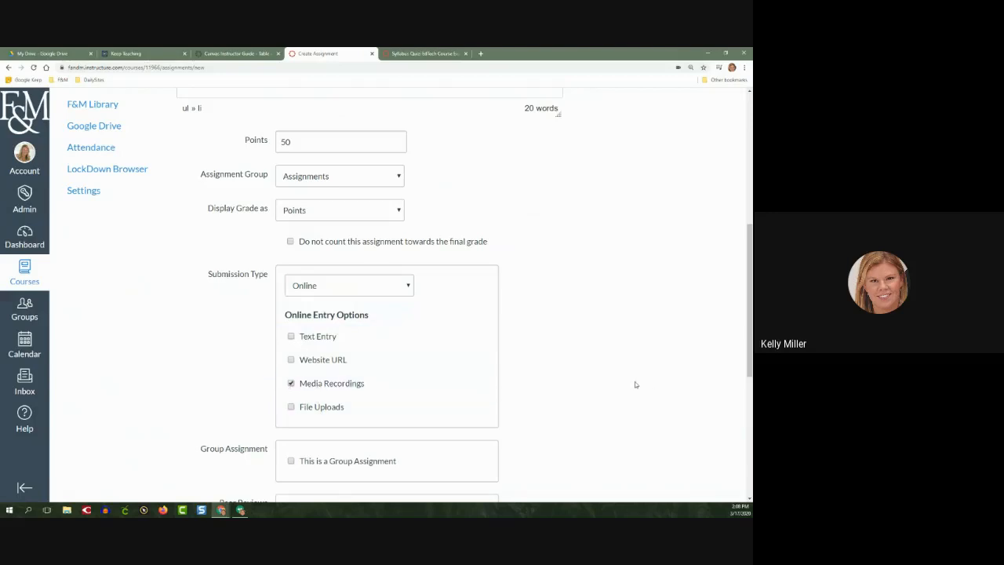
# View the record and upload options in the description's media dialog and close it without adding media
pyautogui.scroll(3, 573, 374)
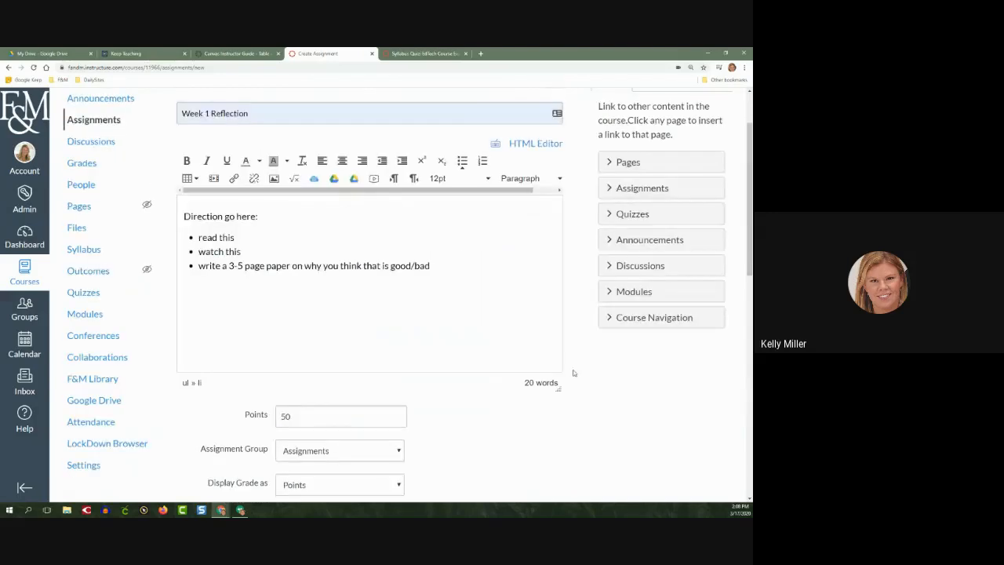
pyautogui.click(374, 180)
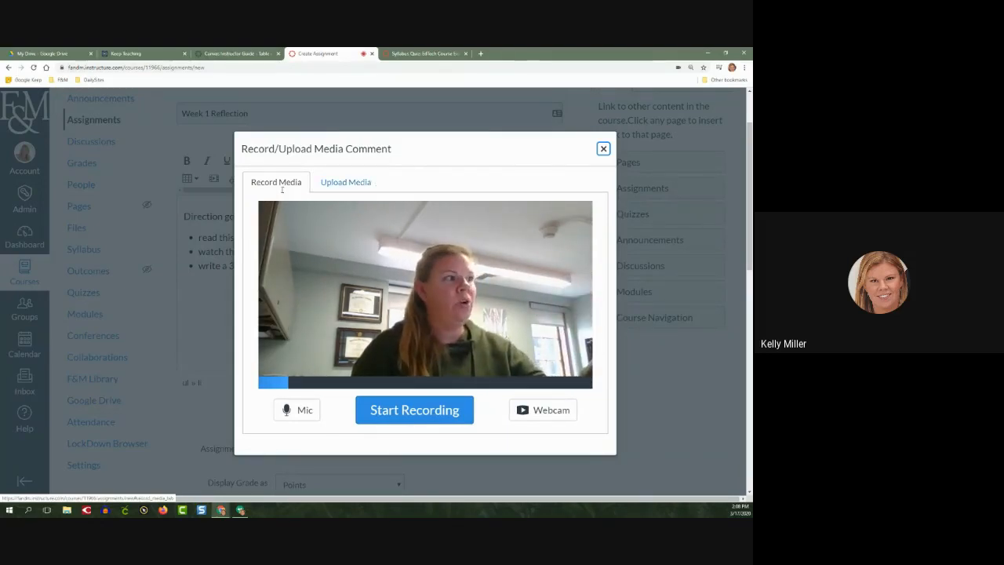
pyautogui.click(357, 183)
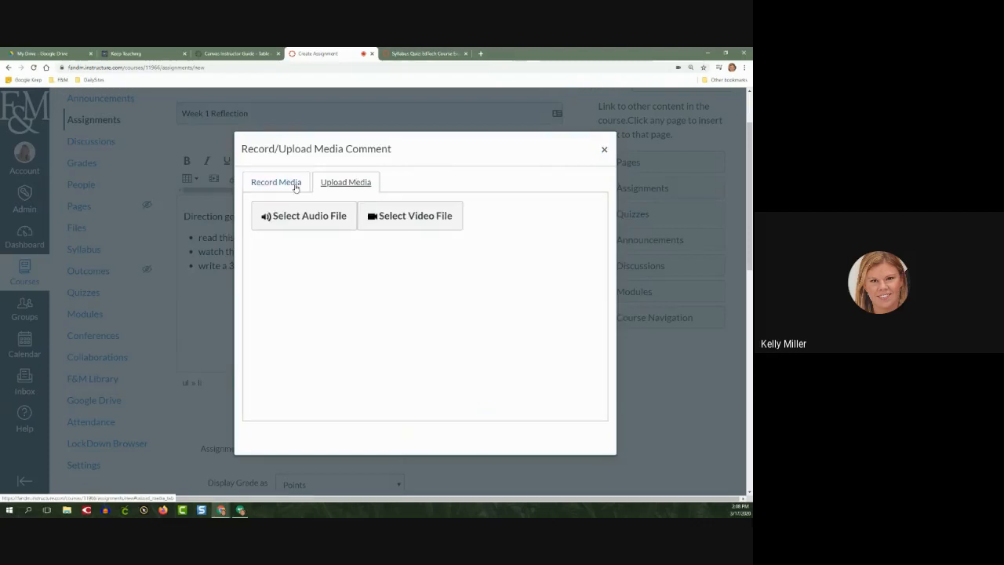
pyautogui.click(295, 184)
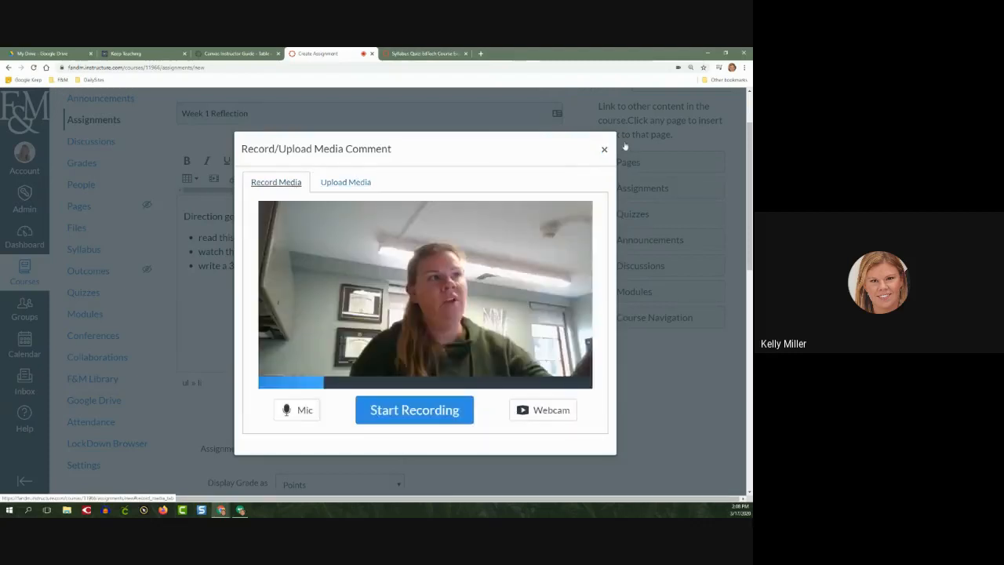
pyautogui.click(603, 149)
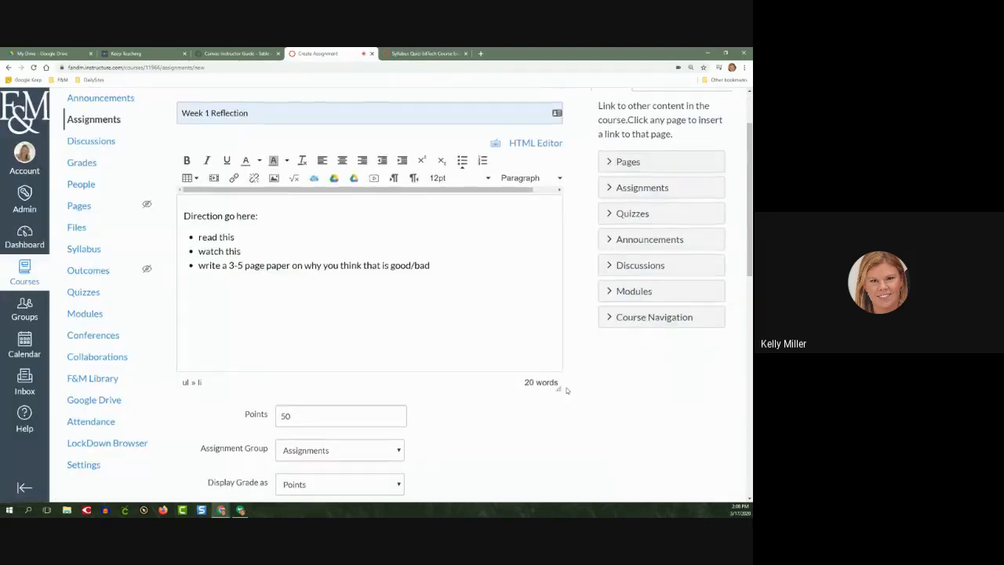
# Allow only File Uploads as the online entry option and enable the restriction on upload file types
pyautogui.scroll(-5, 565, 385)
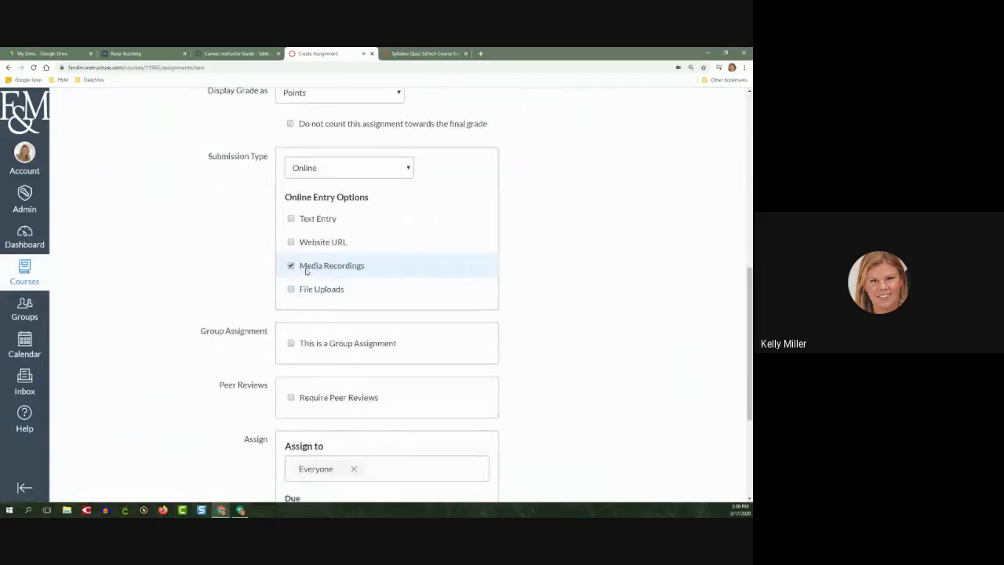
pyautogui.click(307, 267)
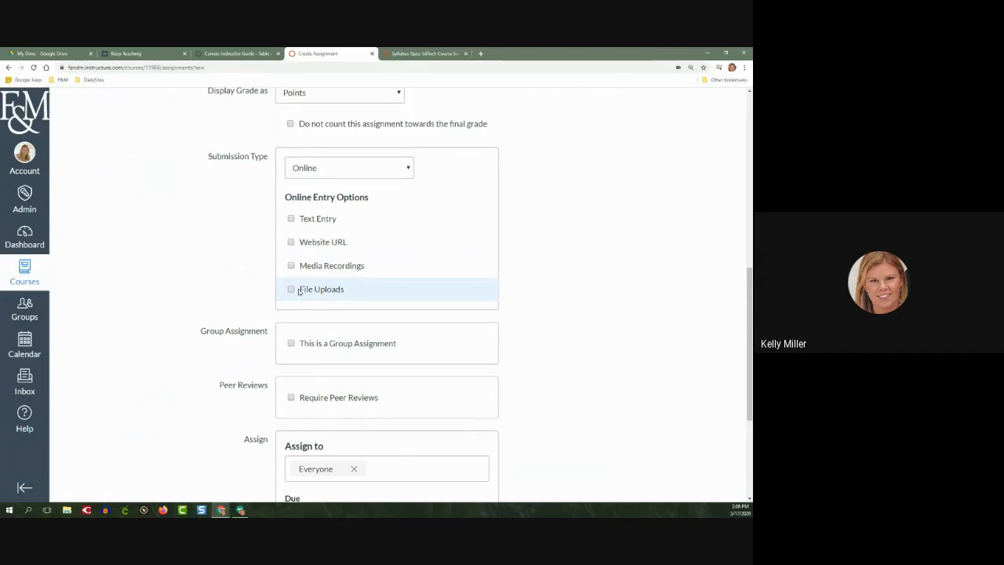
pyautogui.click(298, 290)
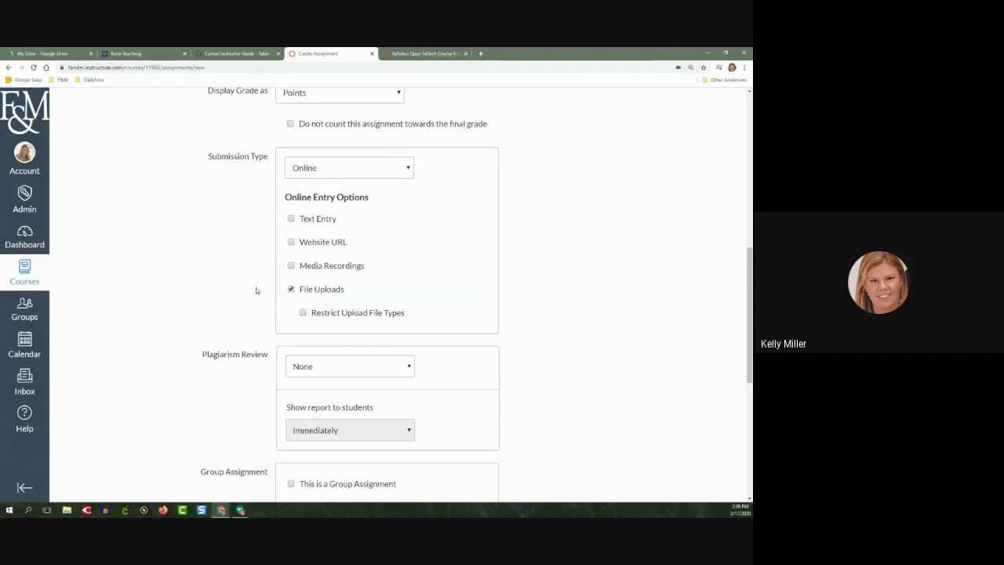
pyautogui.click(301, 313)
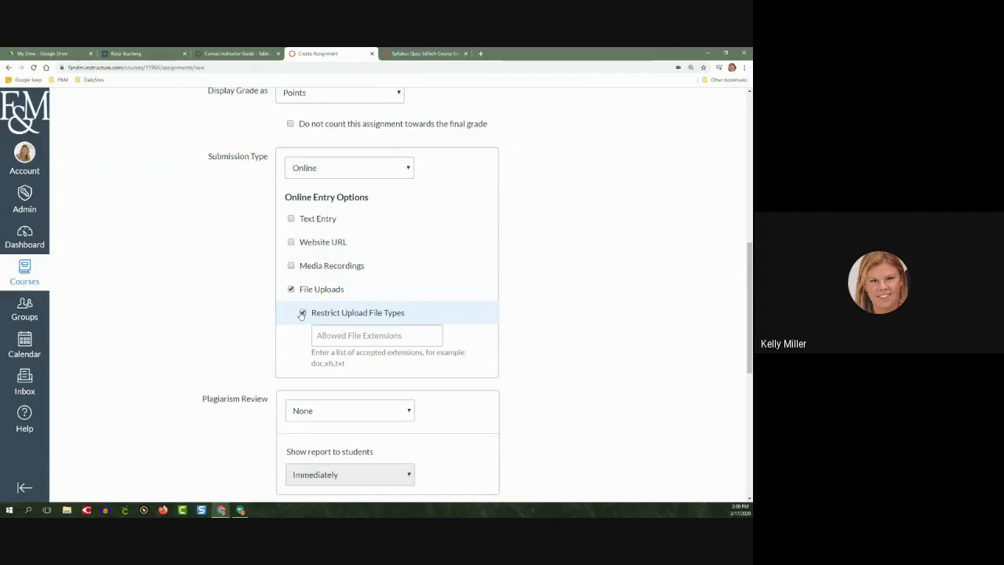
# Remove the restriction on upload file types from the File Uploads option
pyautogui.click(333, 334)
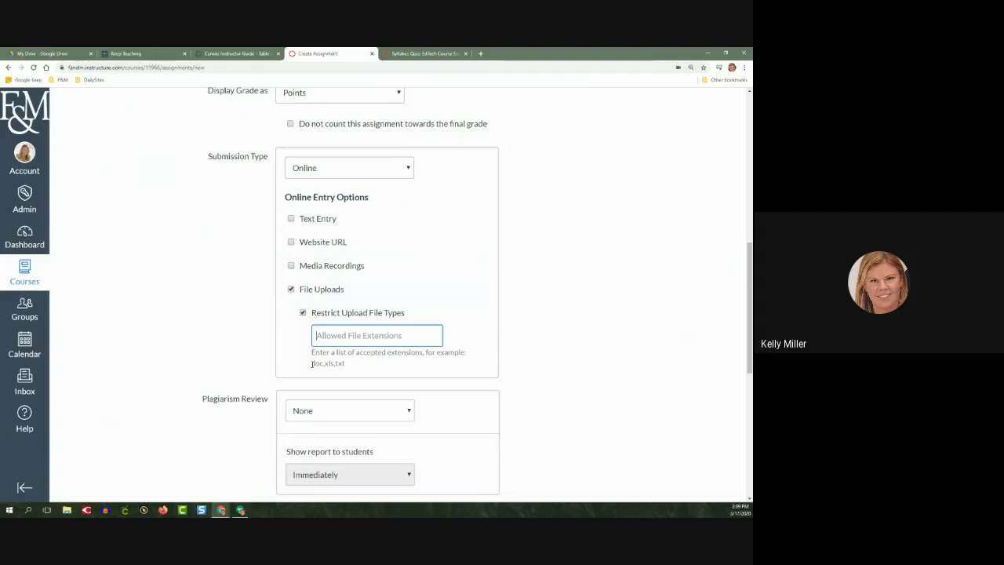
pyautogui.click(302, 312)
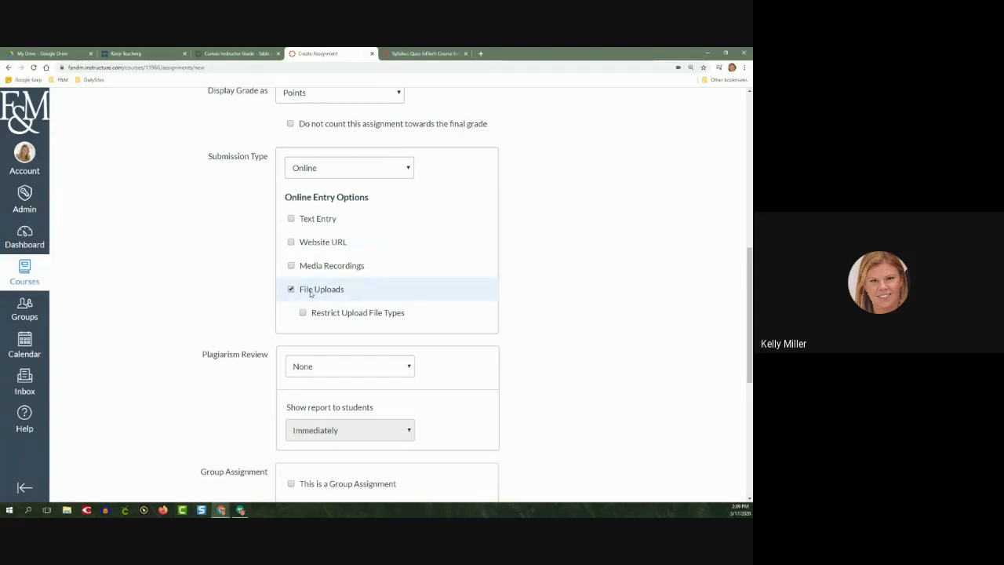
# Try On Paper as the submission type, and return it to Online
pyautogui.click(329, 175)
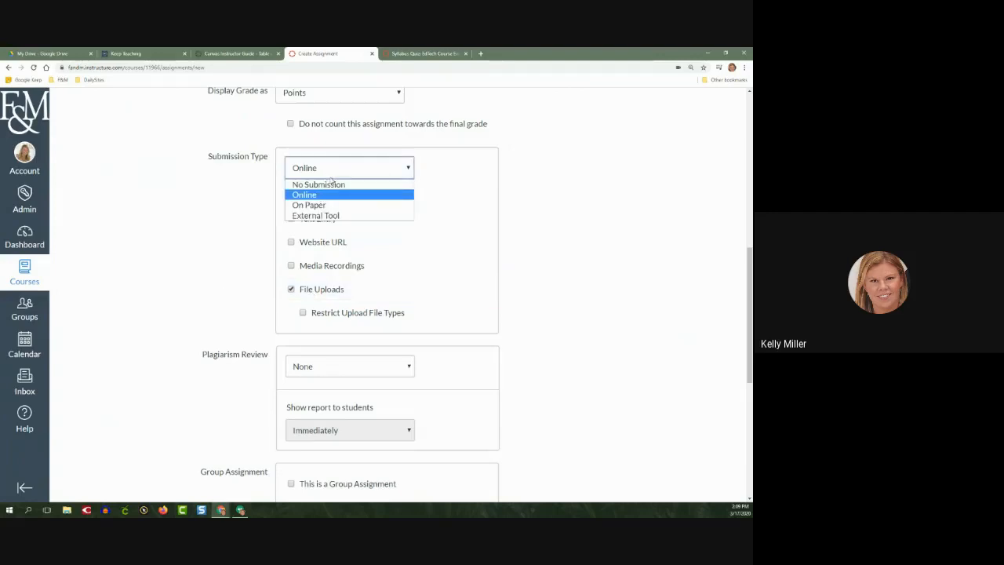
pyautogui.click(329, 205)
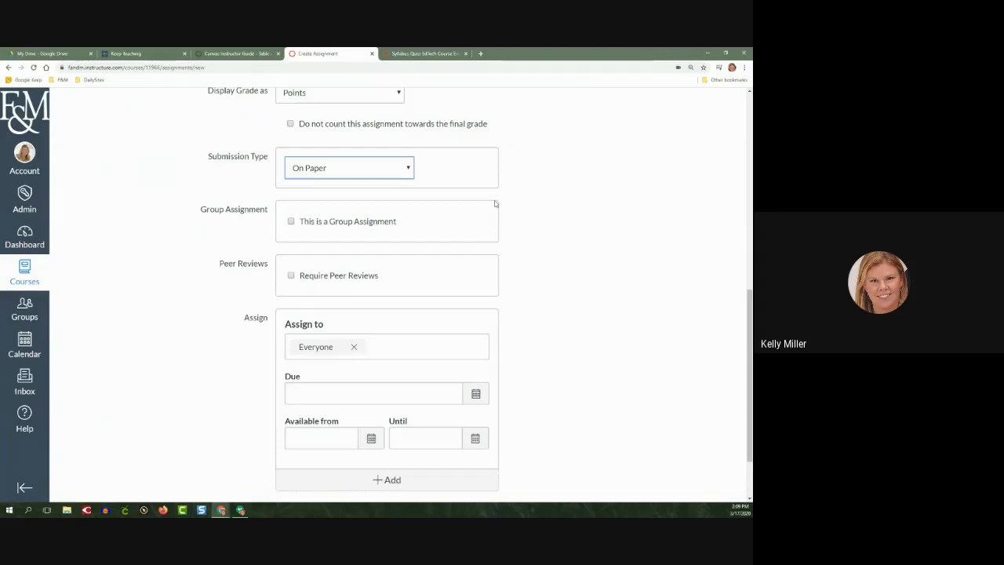
pyautogui.click(384, 168)
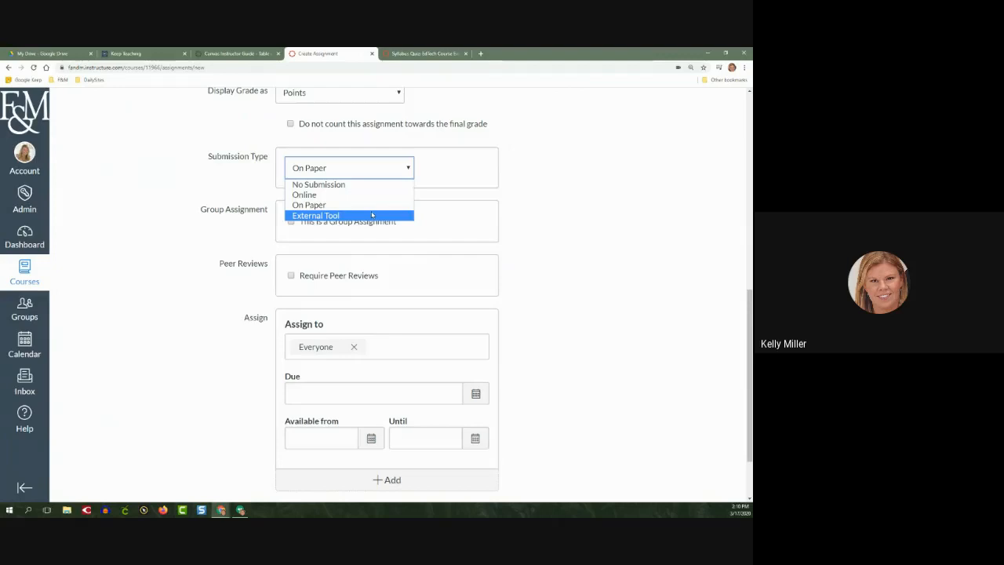
pyautogui.click(360, 196)
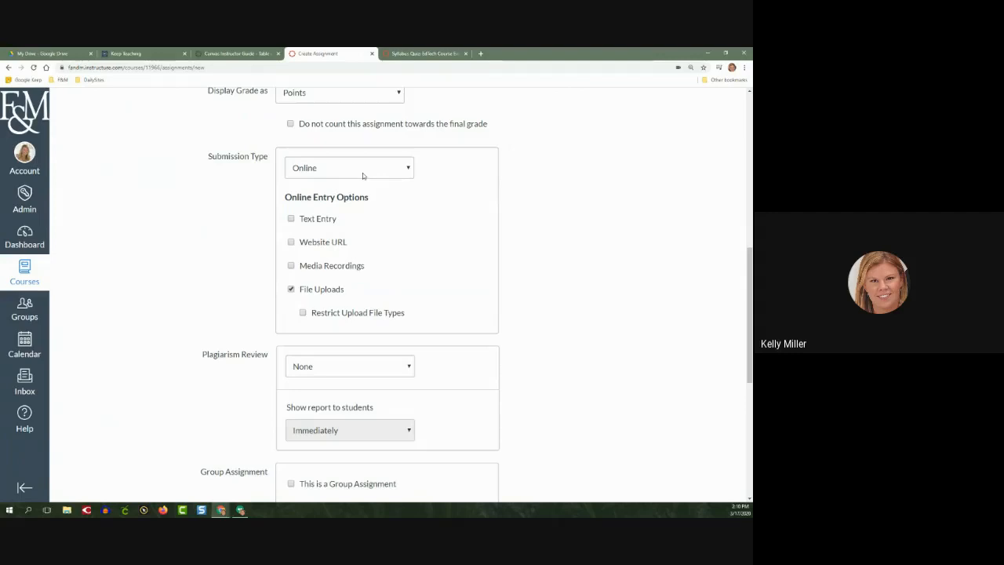
# Try External Tool as the submission type with Turnitin LTI chosen as the tool
pyautogui.click(362, 174)
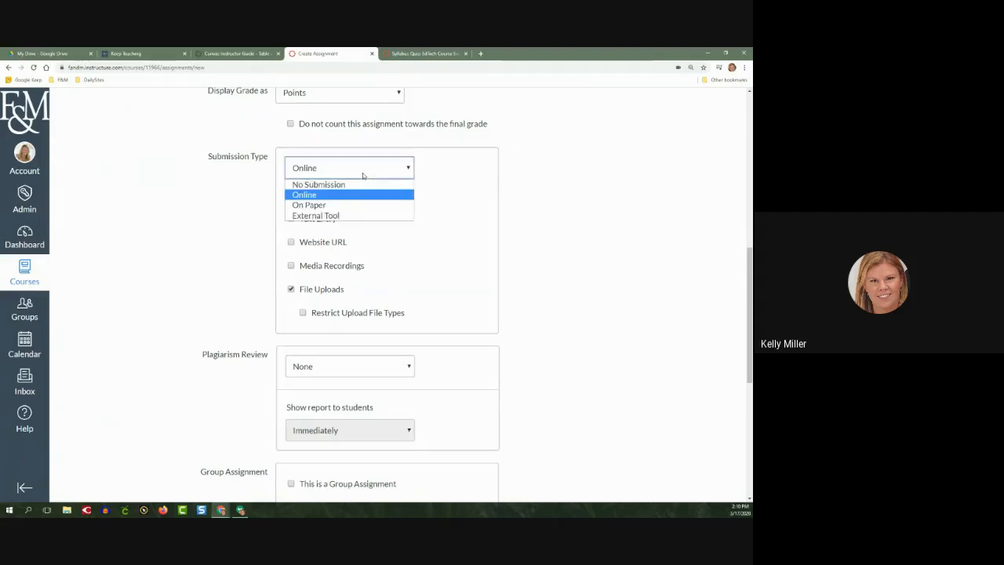
pyautogui.click(362, 215)
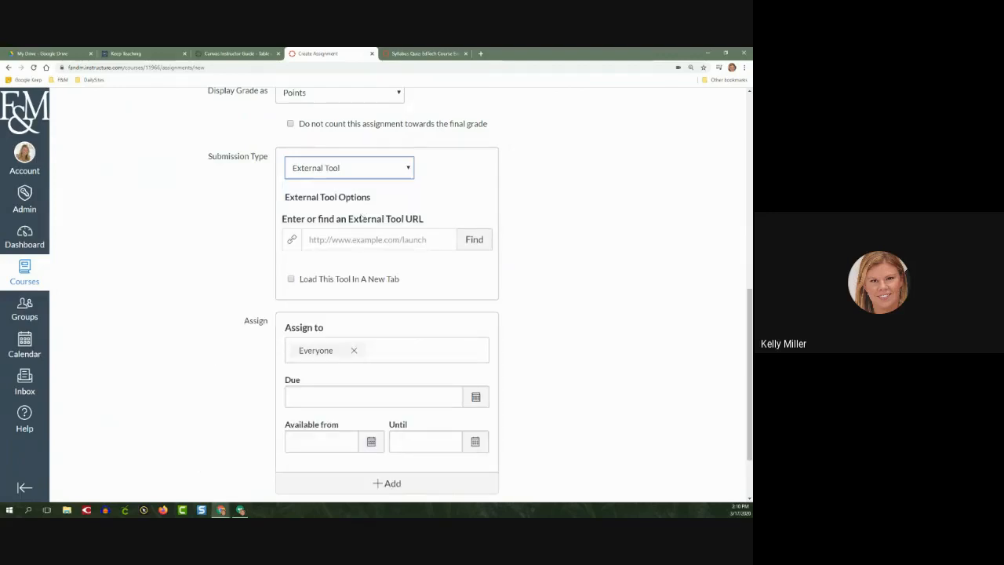
pyautogui.click(361, 239)
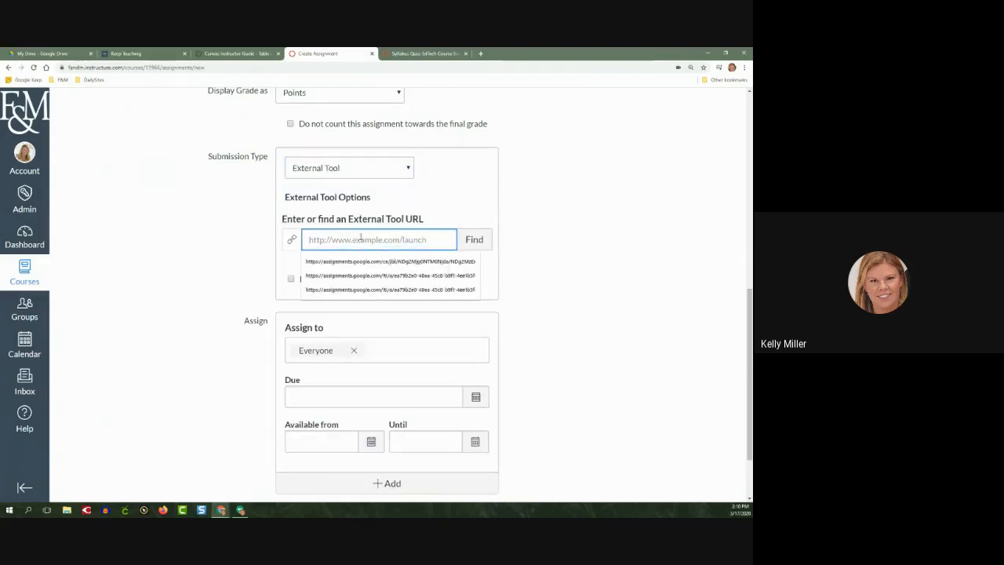
pyautogui.click(480, 241)
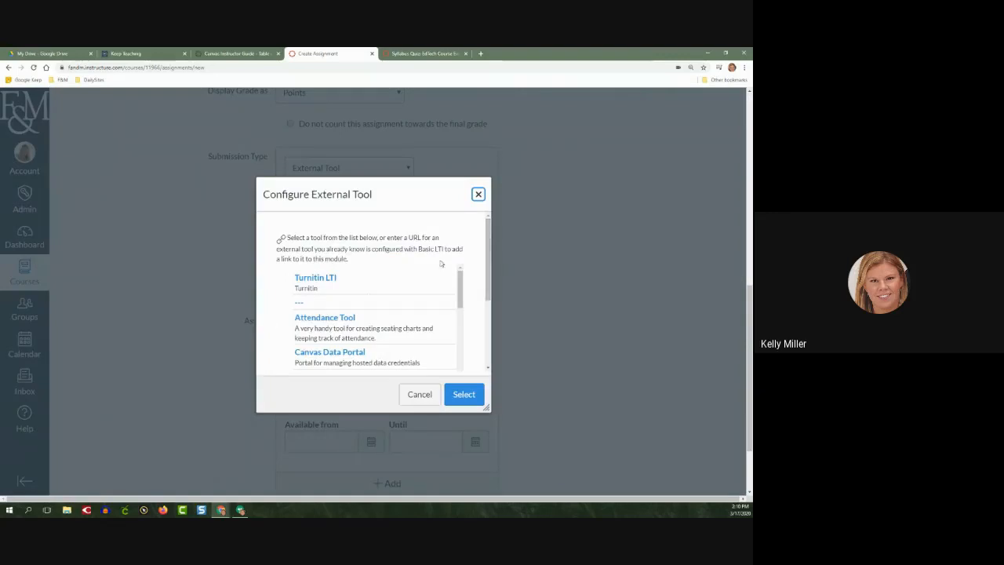
pyautogui.click(333, 280)
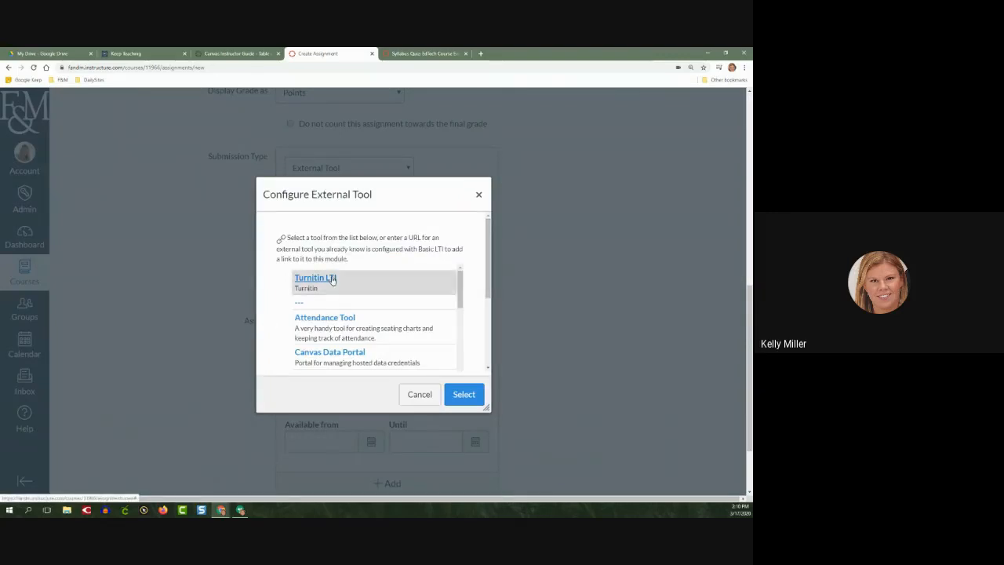
pyautogui.click(469, 393)
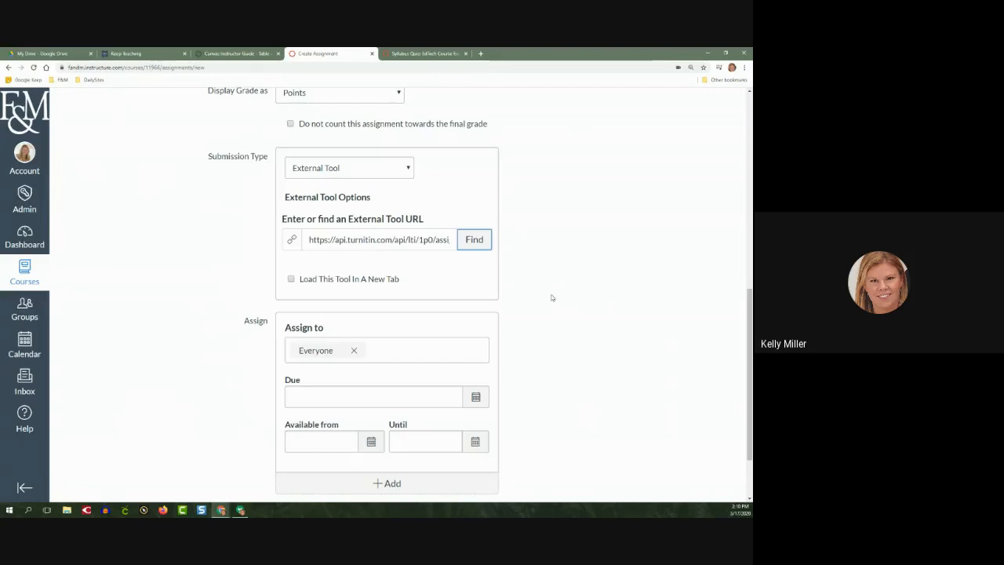
# Open the Turnitin page from the Keep Teaching site's web based tools and examine the two ways of using Turnitin, starting with External Tool
pyautogui.click(152, 58)
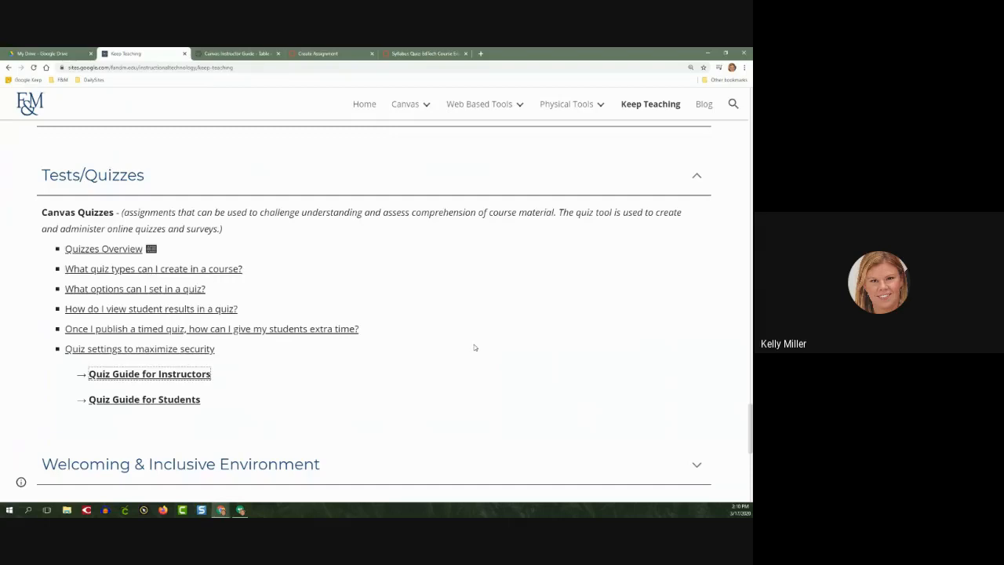
pyautogui.scroll(6, 473, 338)
pyautogui.scroll(10, 474, 347)
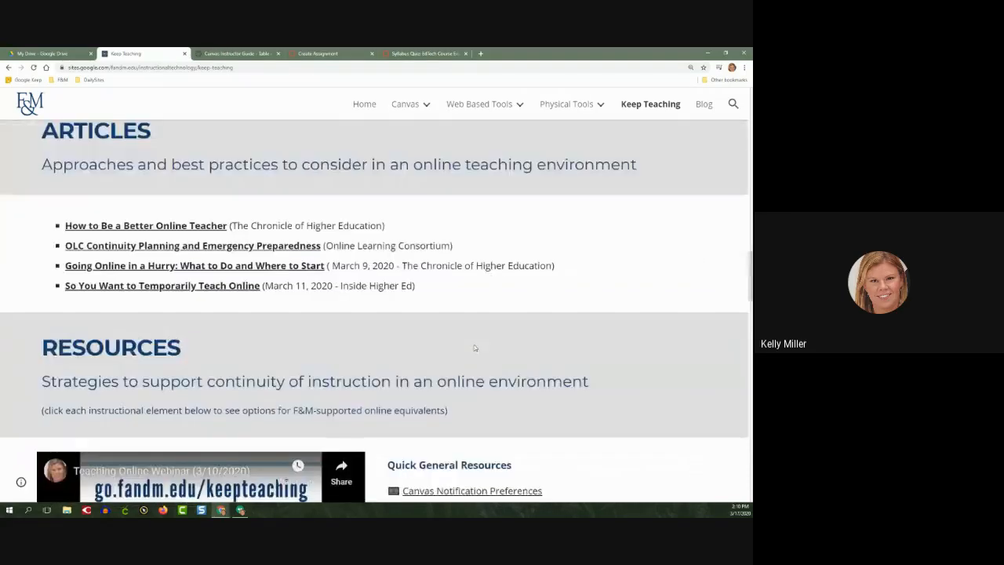
pyautogui.scroll(10, 473, 348)
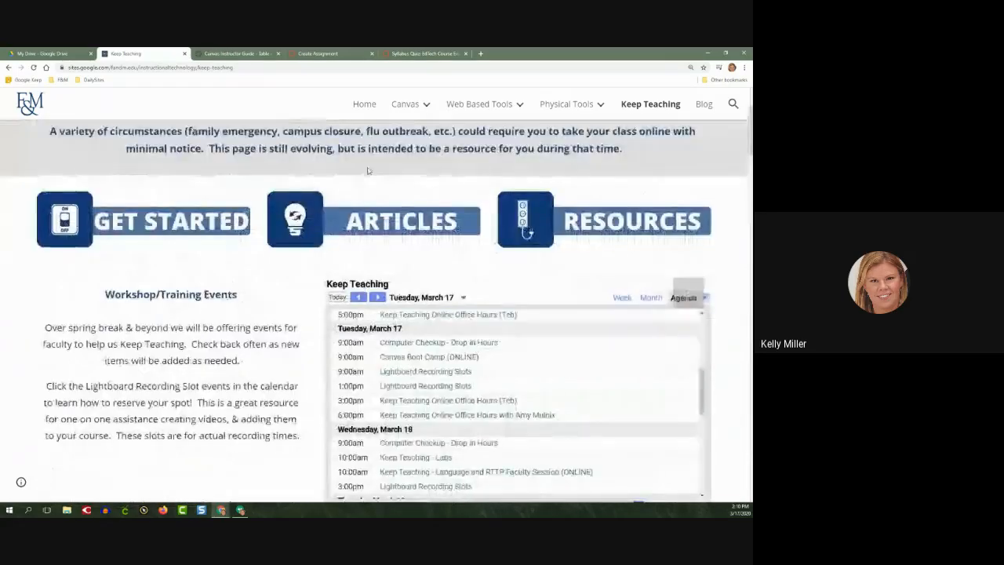
pyautogui.moveTo(468, 107)
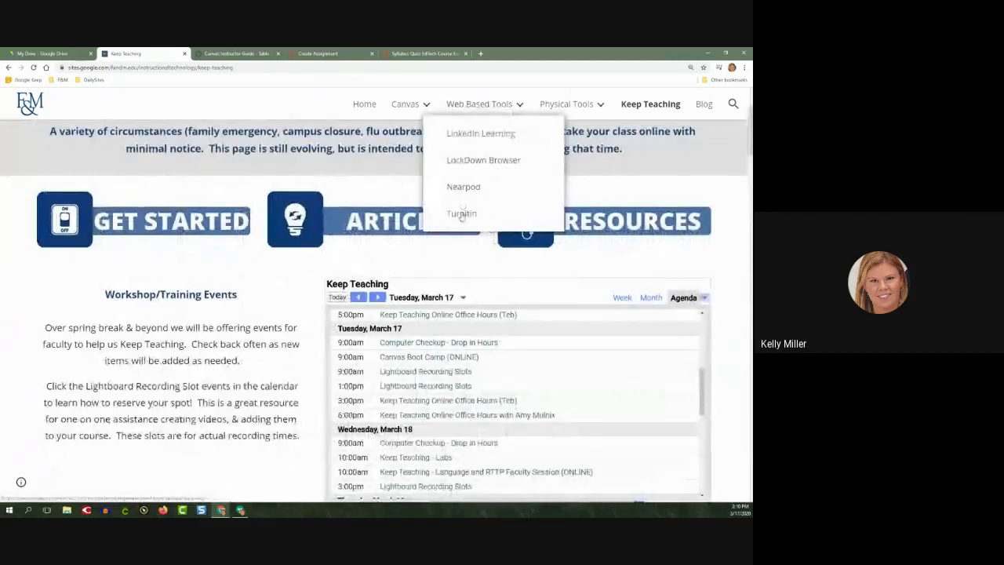
pyautogui.click(462, 214)
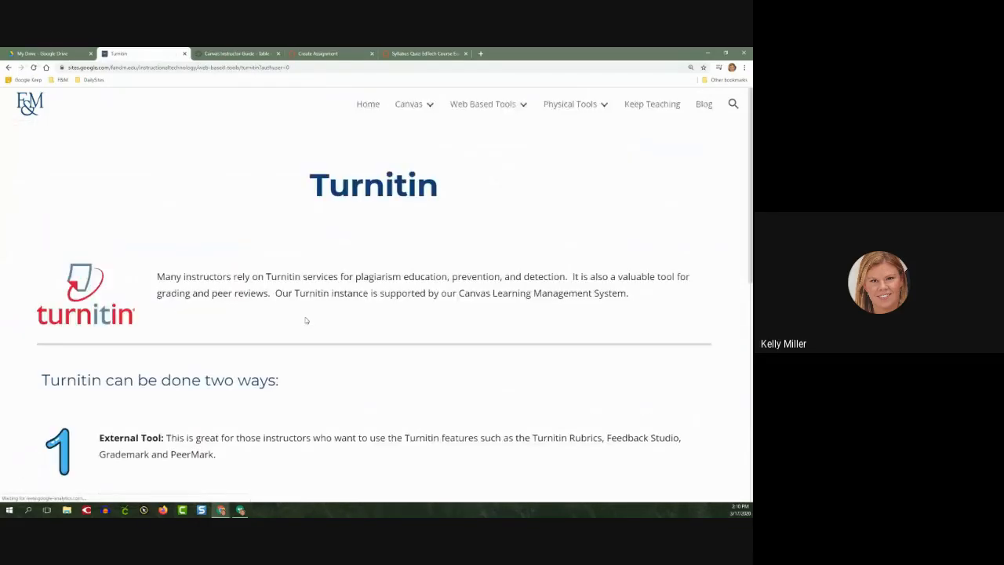
pyautogui.scroll(-2, 306, 319)
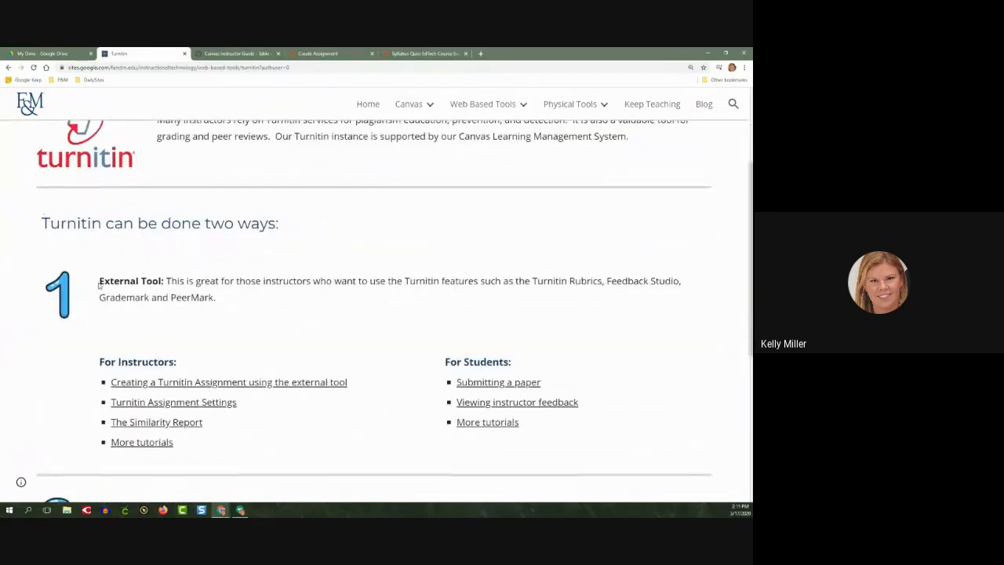
pyautogui.moveTo(99, 283); pyautogui.dragTo(166, 283)
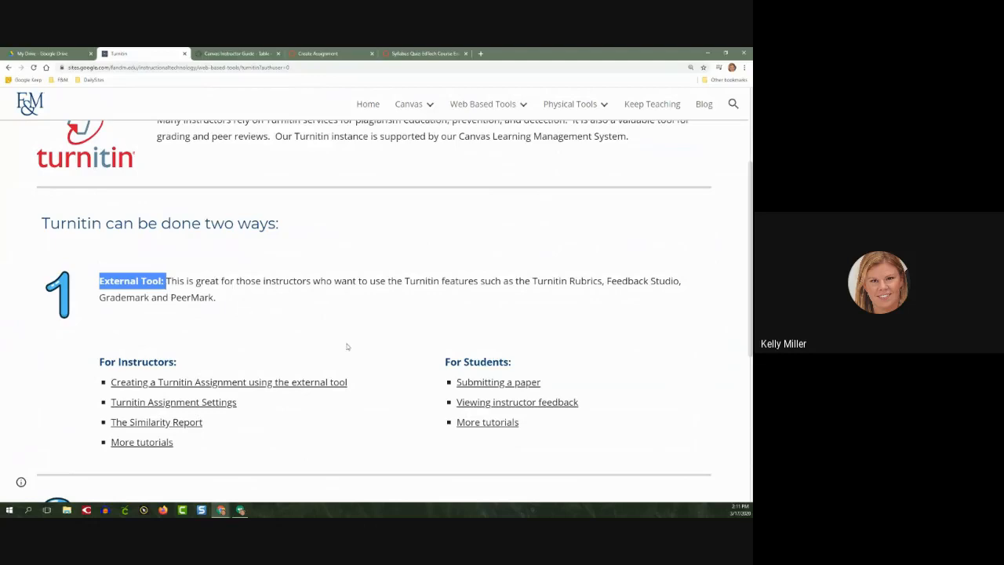
pyautogui.scroll(-1, 347, 346)
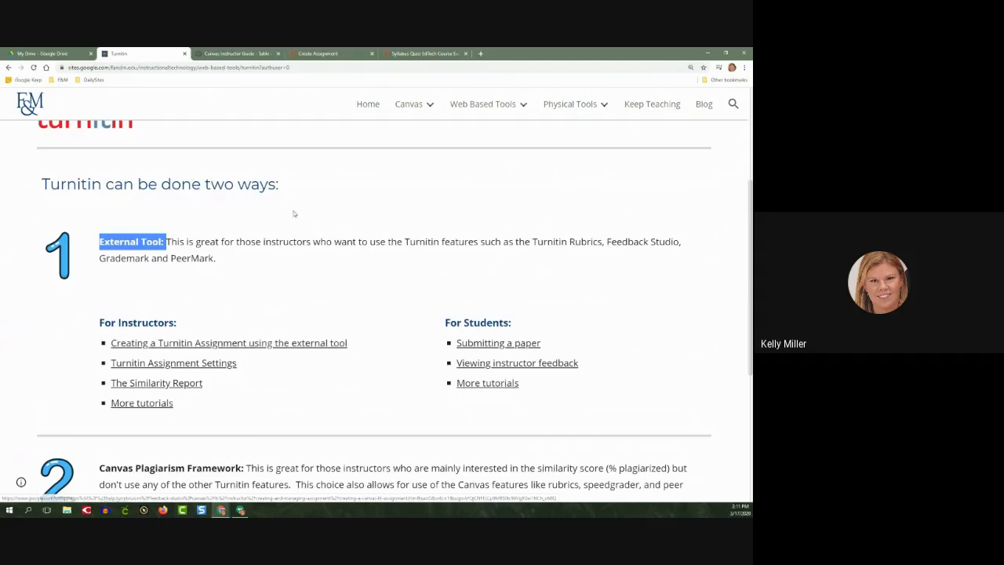
# Go back to the assignment being created and return its submission type to Online
pyautogui.click(237, 53)
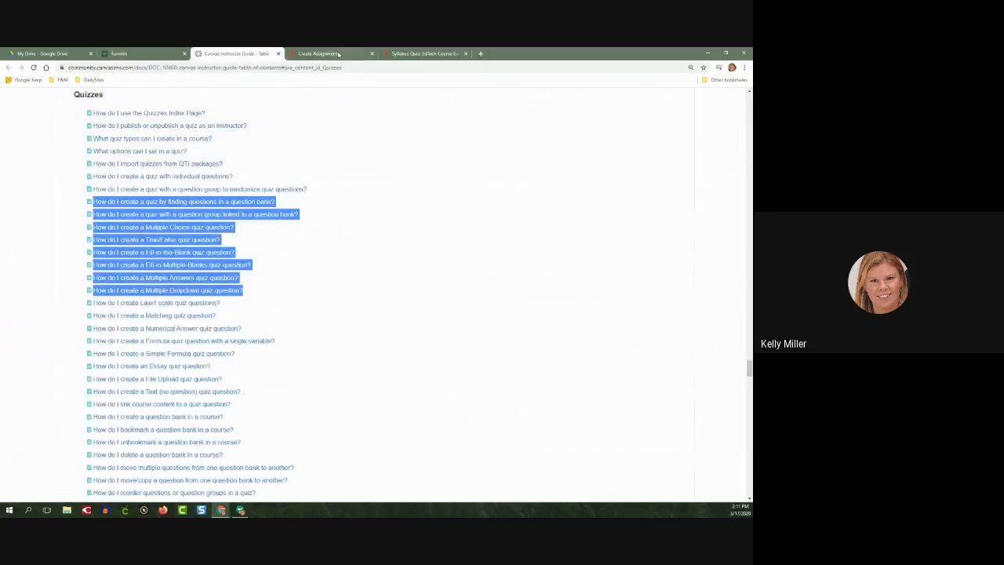
pyautogui.click(317, 53)
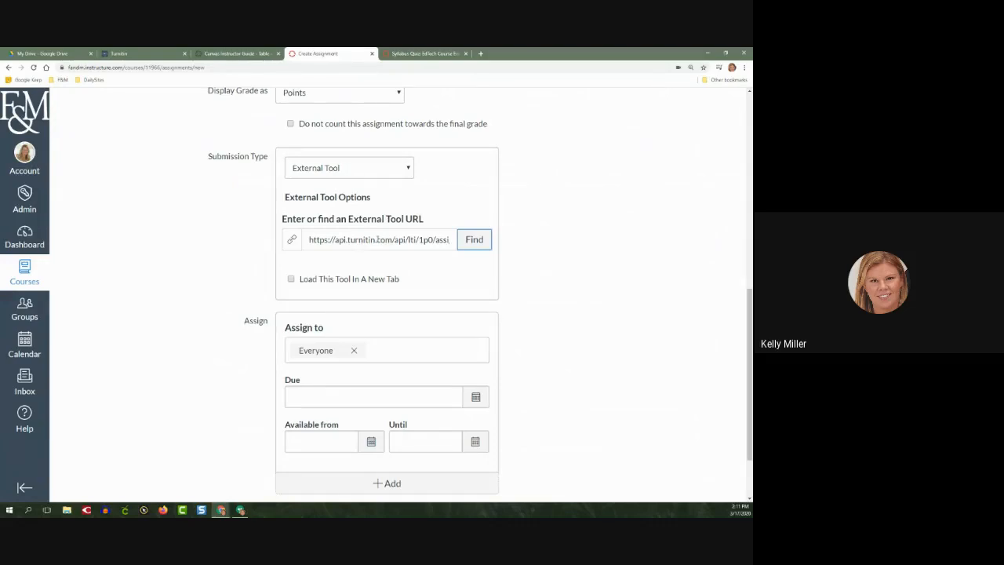
pyautogui.click(385, 170)
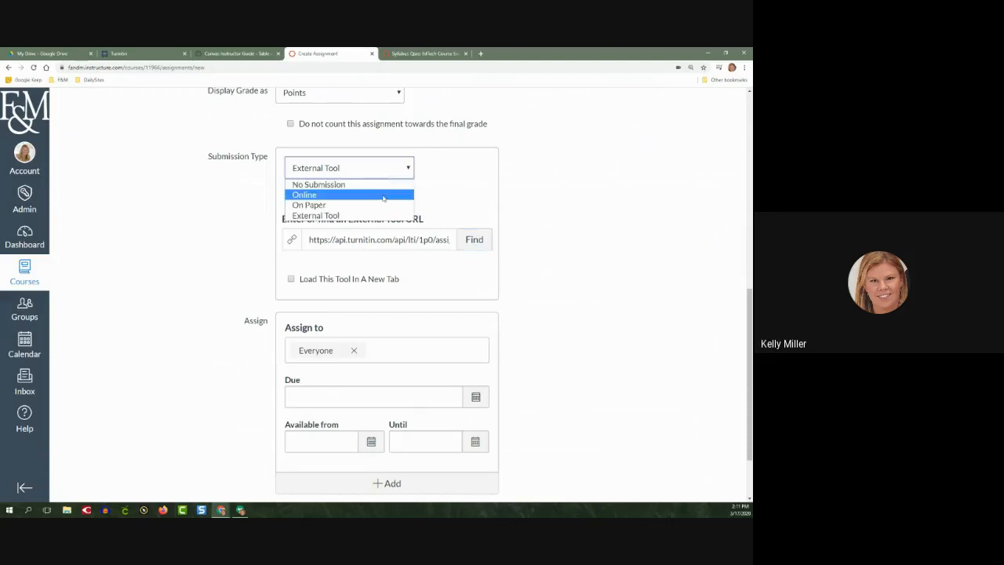
pyautogui.click(383, 197)
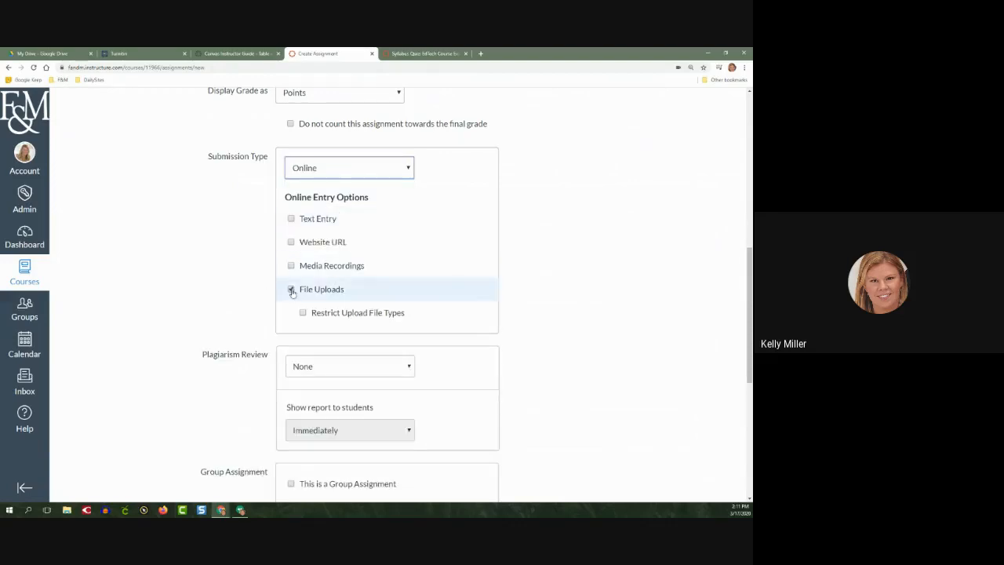
# Disable the File Uploads entry option to compare the available settings, and enable it again
pyautogui.scroll(-1, 228, 292)
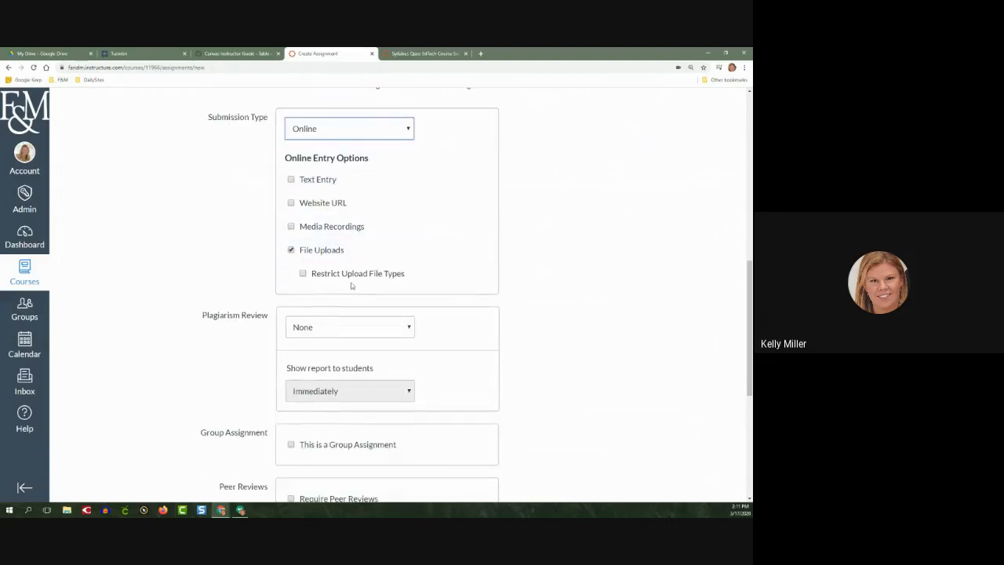
pyautogui.click(292, 249)
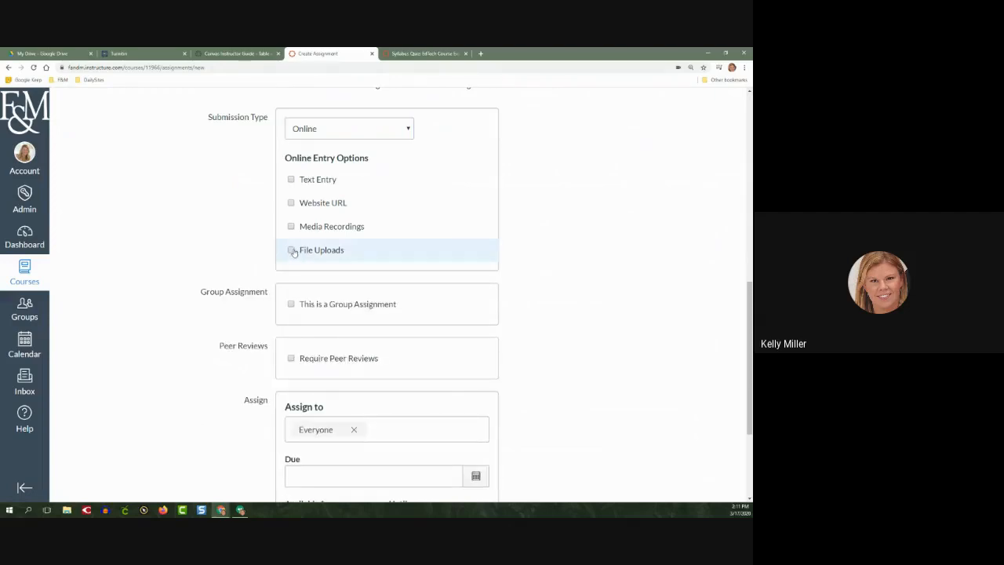
pyautogui.click(292, 249)
# Set the assignment's Plagiarism Review to Turnitin
pyautogui.moveTo(201, 317); pyautogui.dragTo(270, 319)
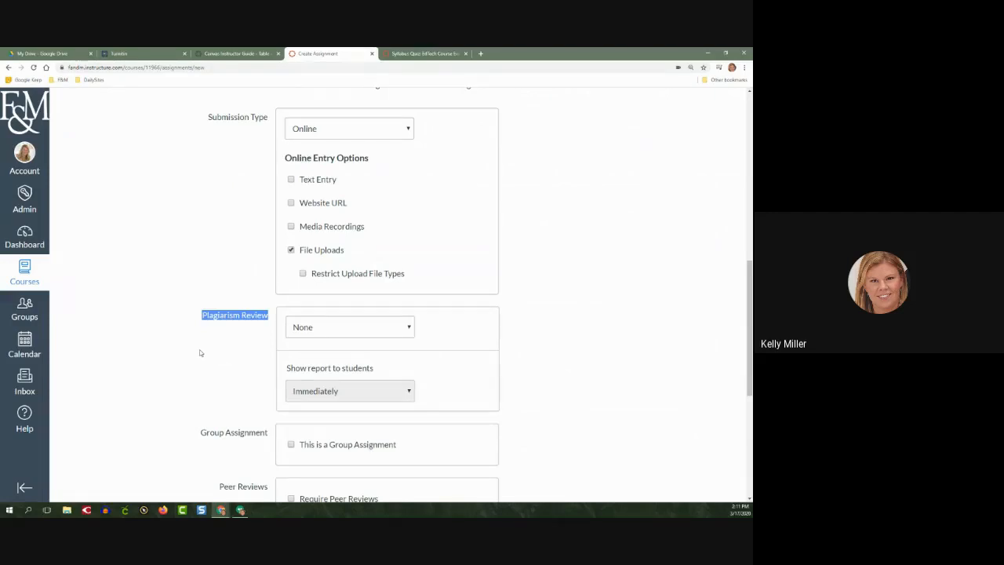
pyautogui.scroll(-1, 199, 353)
pyautogui.click(330, 253)
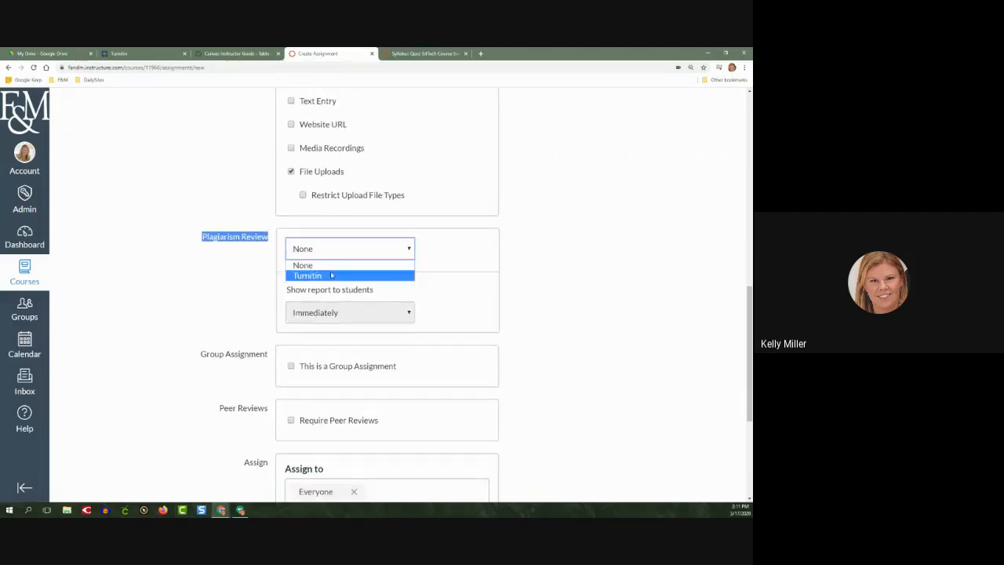
pyautogui.click(331, 275)
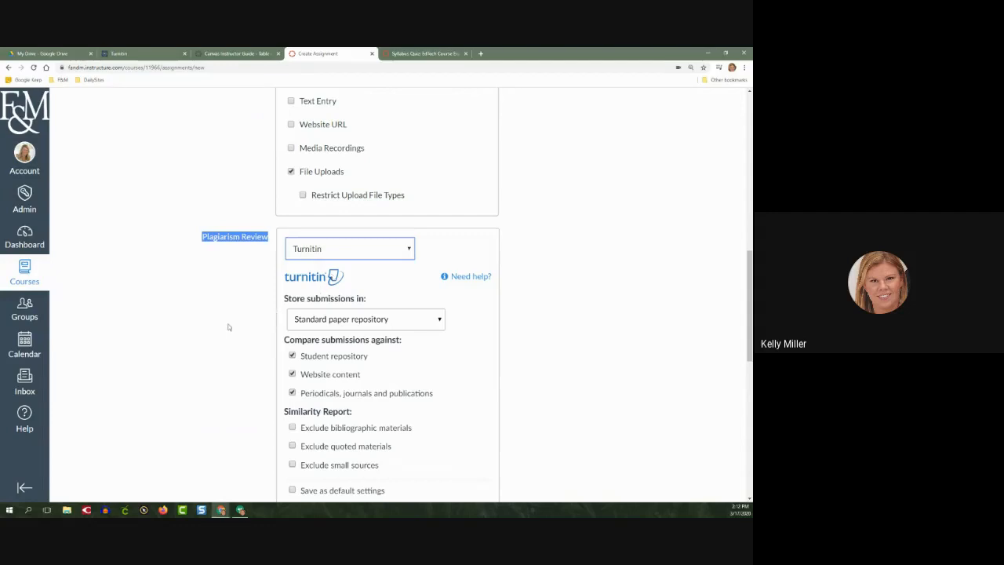
# Try "Do not store the submitted papers" as Turnitin's submission storage, and return it to Standard paper repository
pyautogui.scroll(-1, 219, 332)
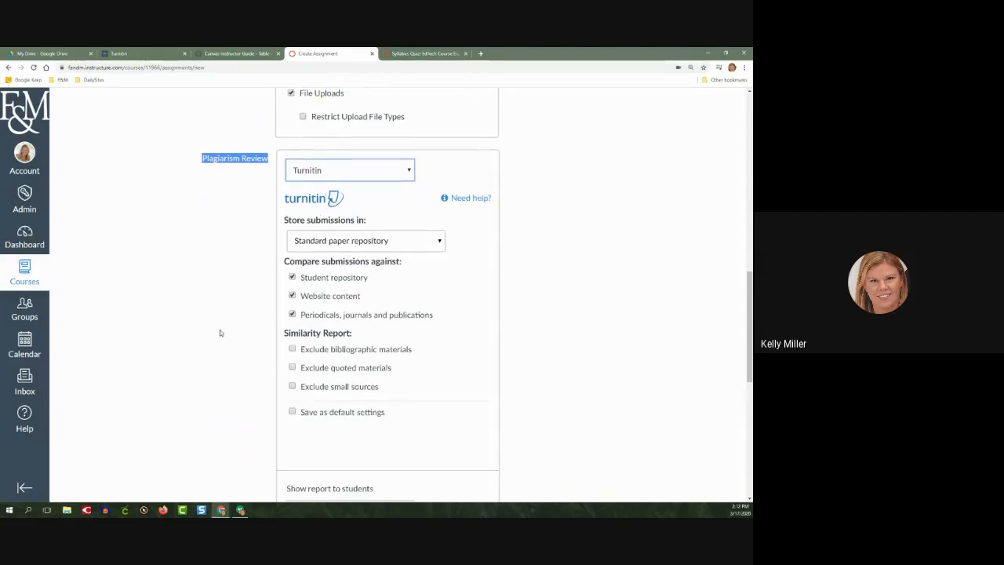
pyautogui.click(359, 244)
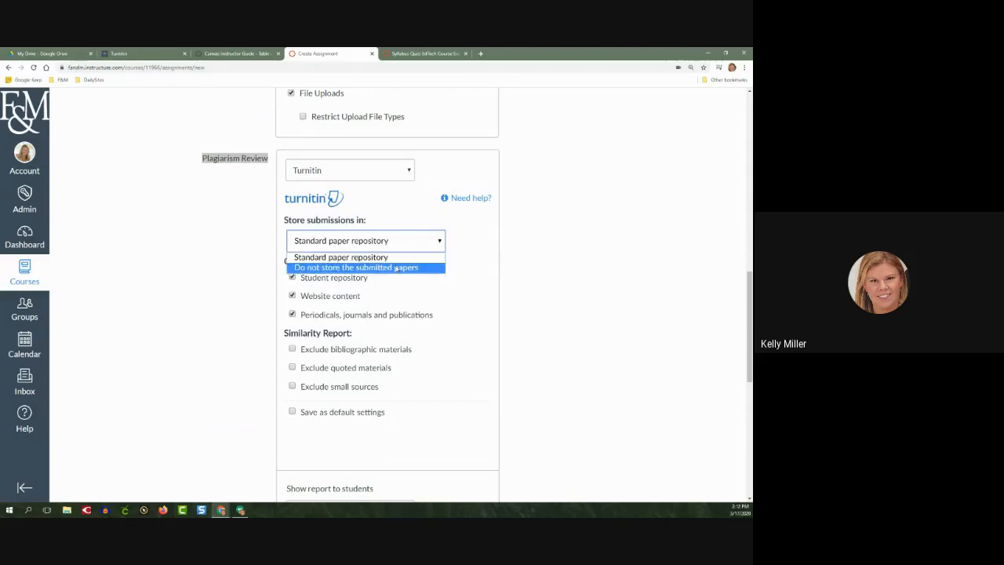
pyautogui.click(552, 262)
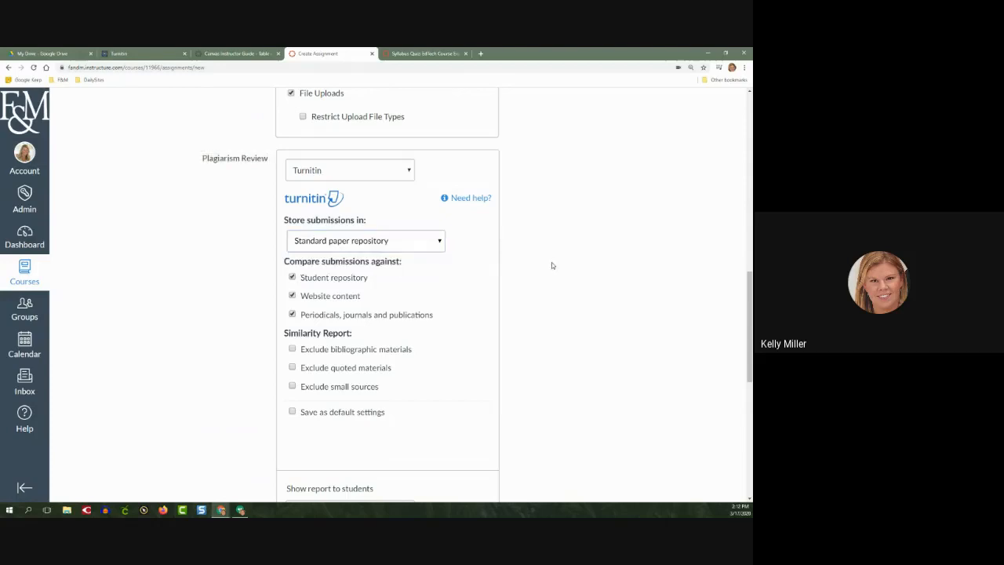
pyautogui.click(413, 242)
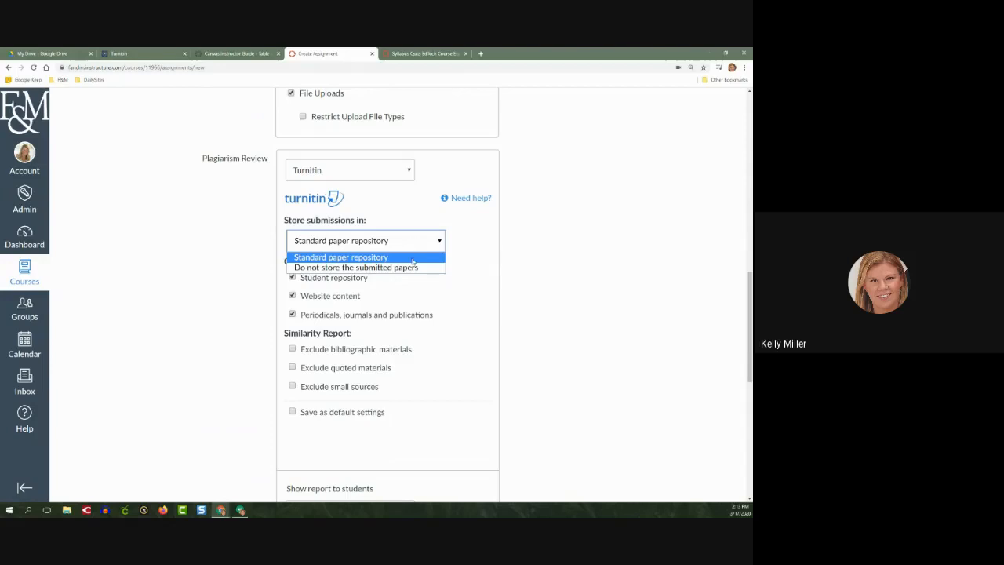
pyautogui.click(413, 268)
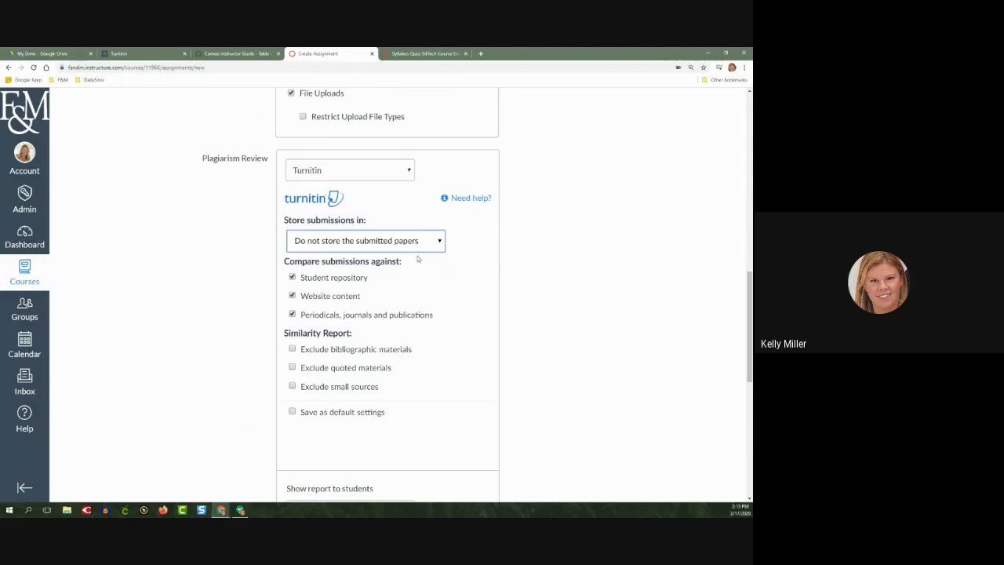
pyautogui.click(419, 245)
pyautogui.click(411, 258)
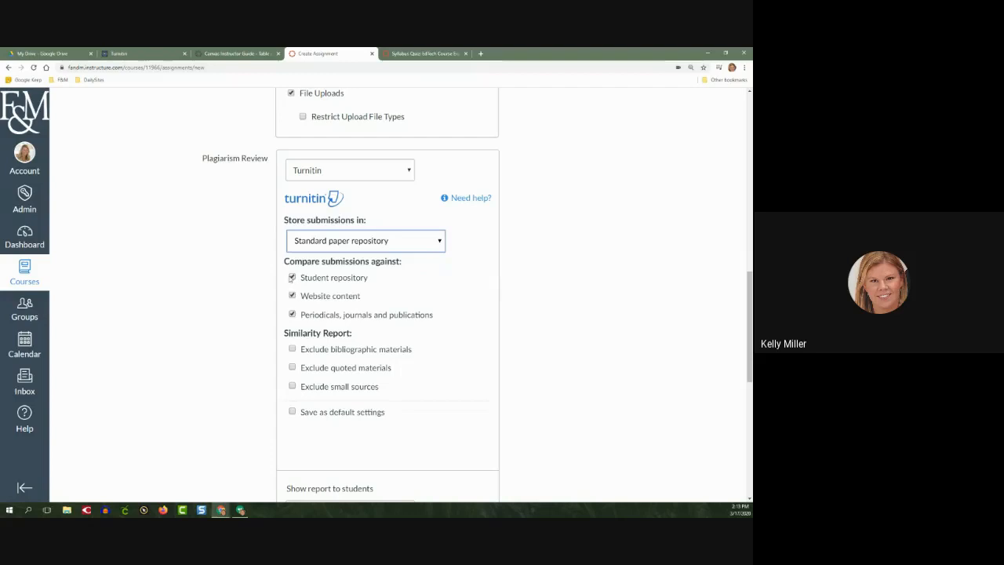
# Compare submissions against all three Turnitin sources, exclude bibliographic and quoted materials from the similarity report, and save these as default settings
pyautogui.moveTo(366, 283); pyautogui.dragTo(303, 279)
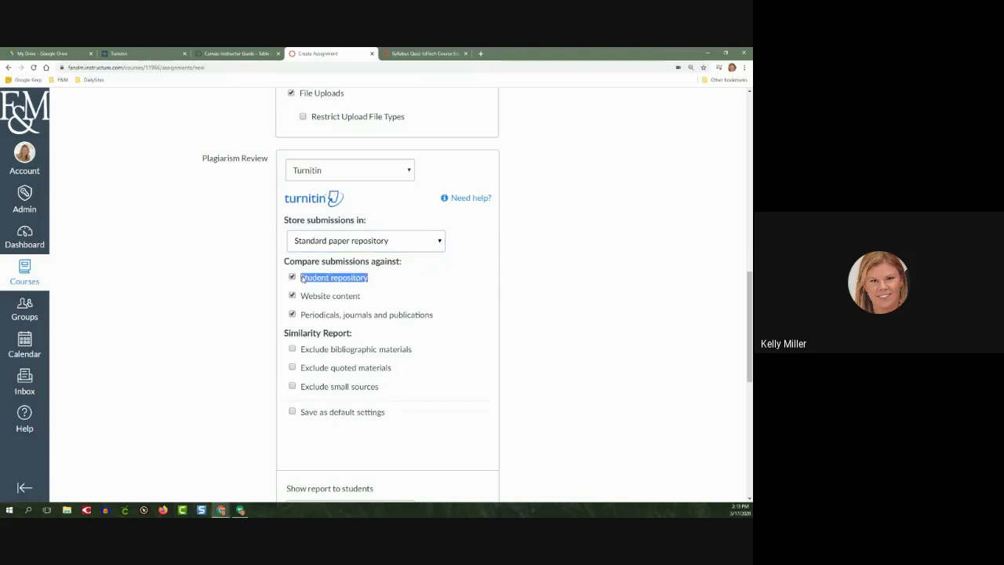
pyautogui.moveTo(366, 297); pyautogui.dragTo(301, 297)
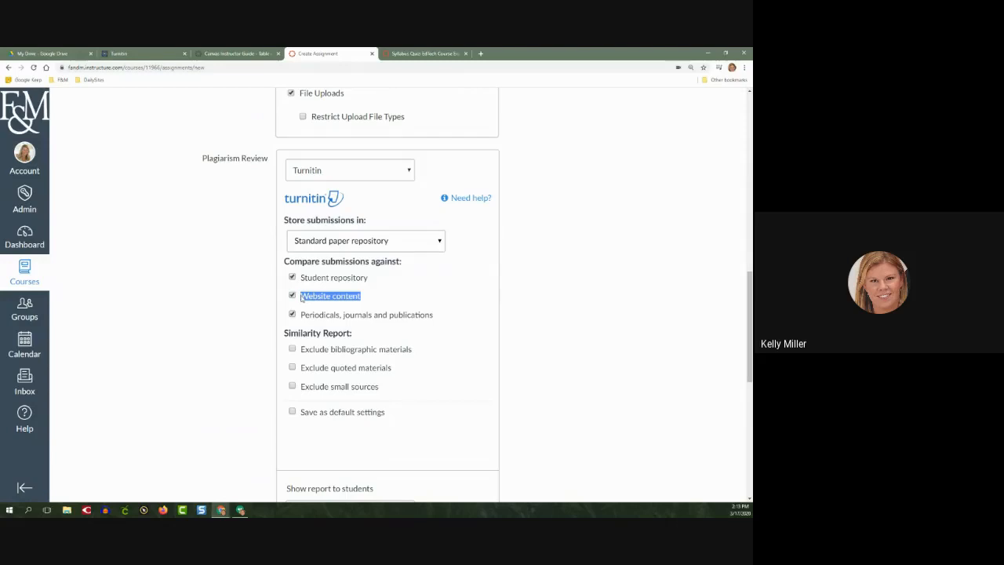
pyautogui.moveTo(444, 317); pyautogui.dragTo(301, 318)
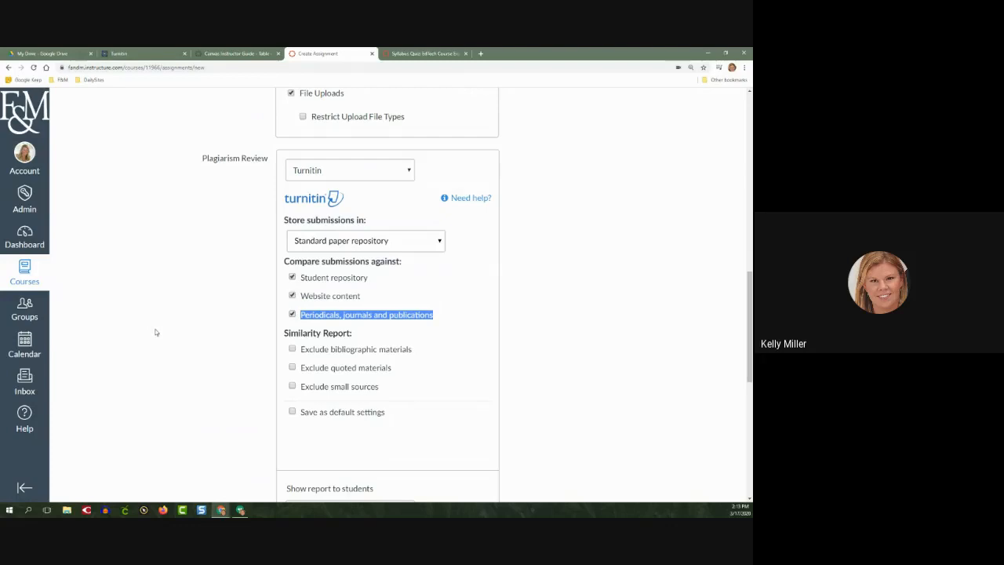
pyautogui.click(221, 334)
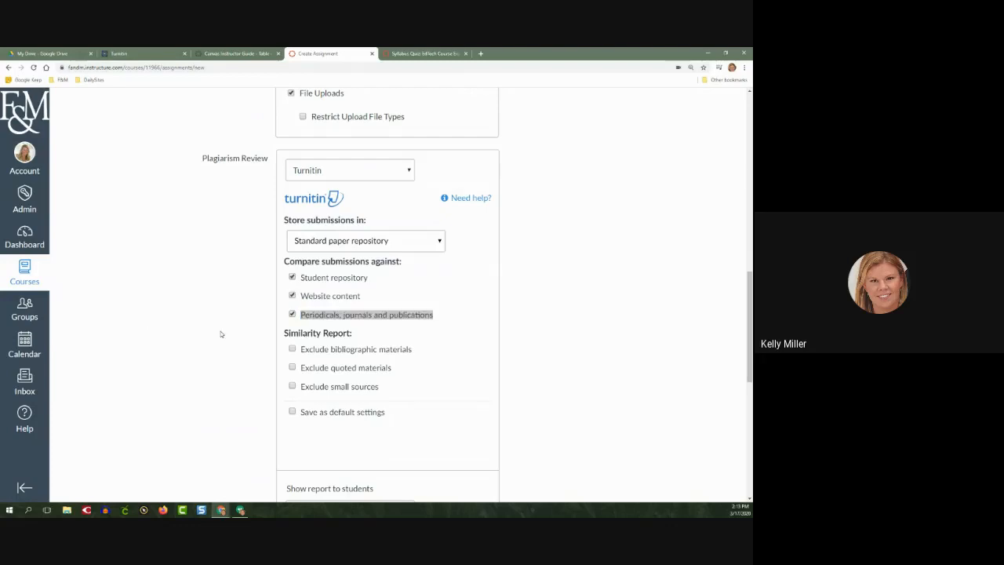
pyautogui.click(467, 320)
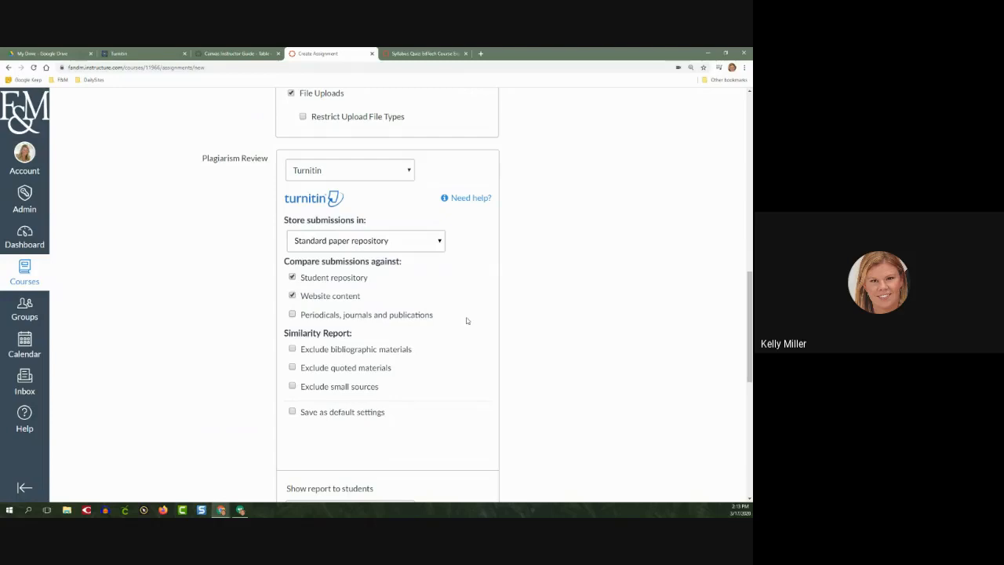
pyautogui.click(321, 314)
pyautogui.scroll(-1, 210, 351)
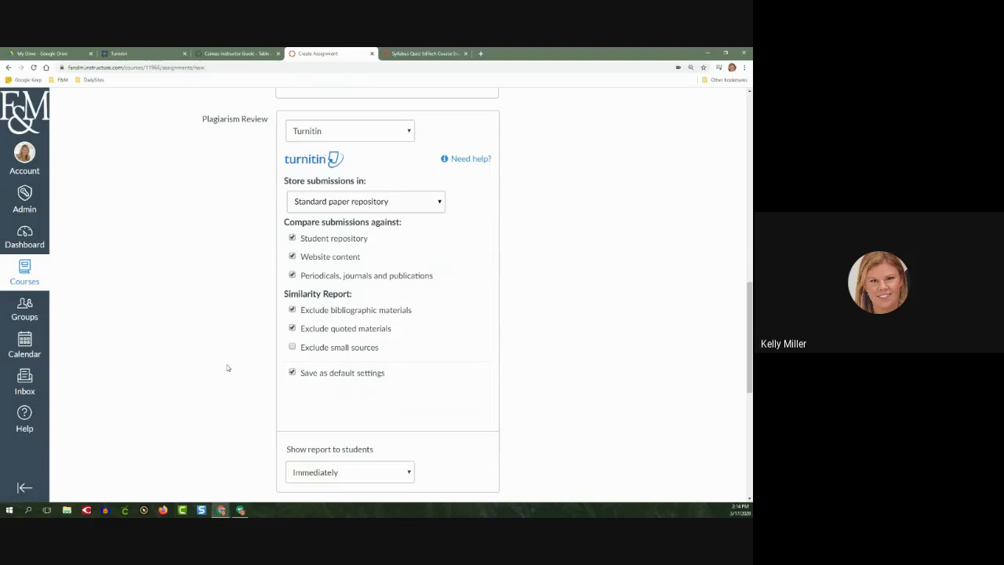
# Examine the choices for when the Turnitin report is shown to students, keeping Immediately
pyautogui.scroll(1, 229, 365)
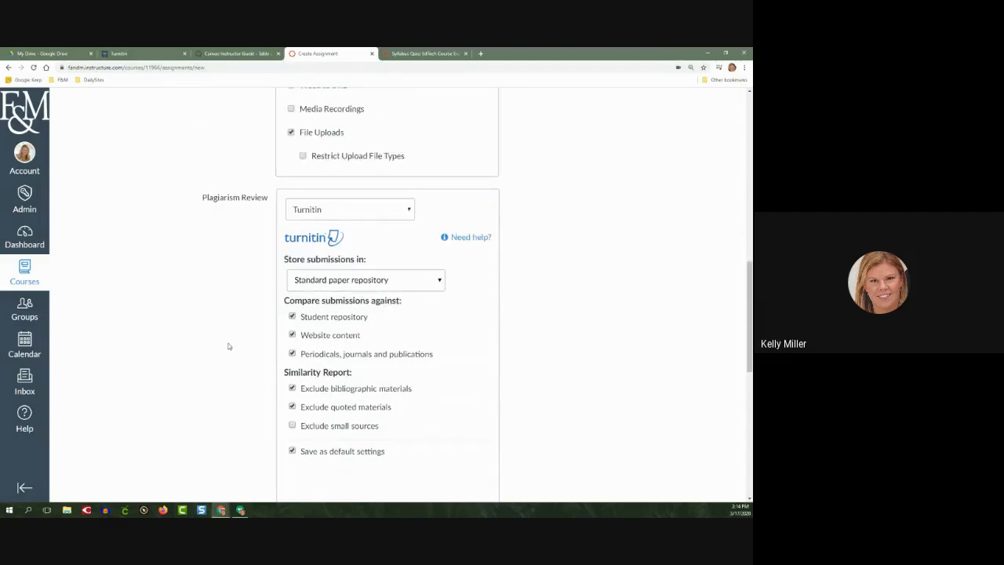
pyautogui.scroll(1, 228, 346)
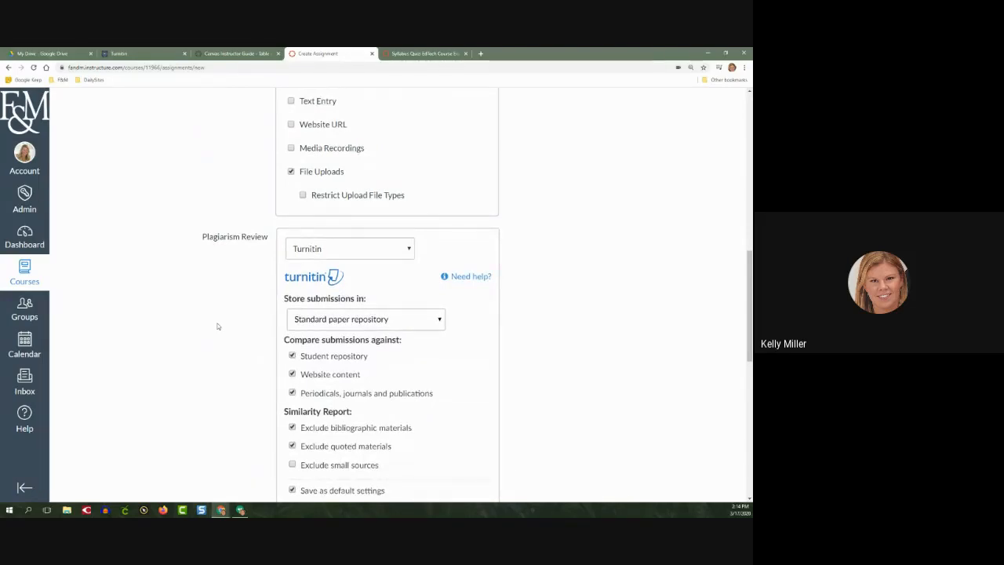
pyautogui.scroll(-3, 218, 326)
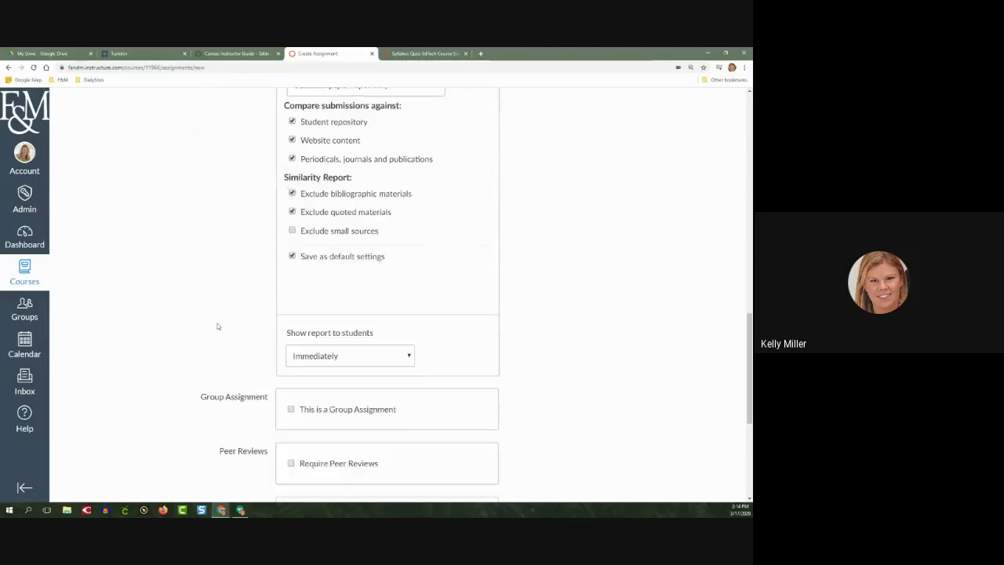
pyautogui.scroll(-3, 218, 326)
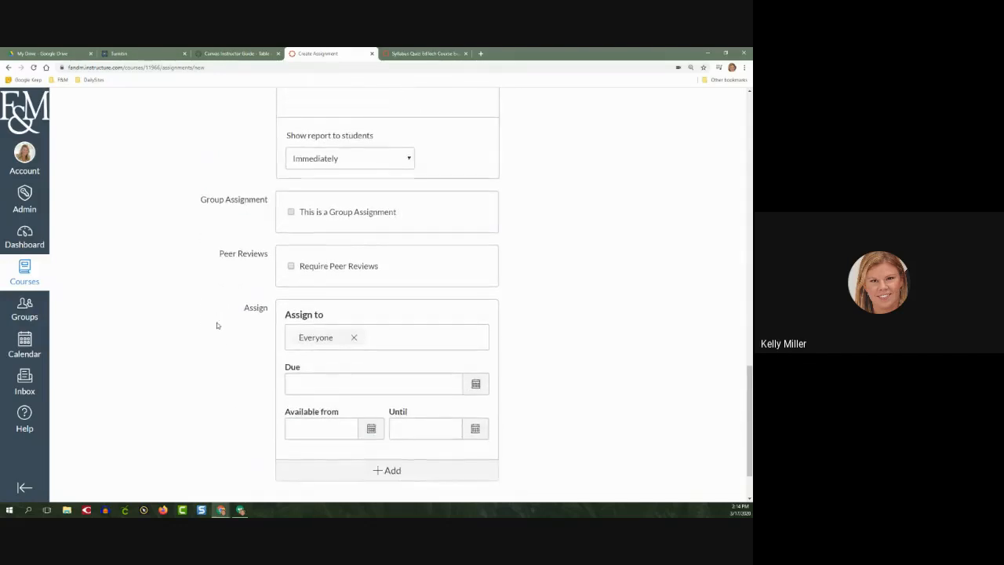
pyautogui.scroll(2, 328, 276)
pyautogui.click(344, 278)
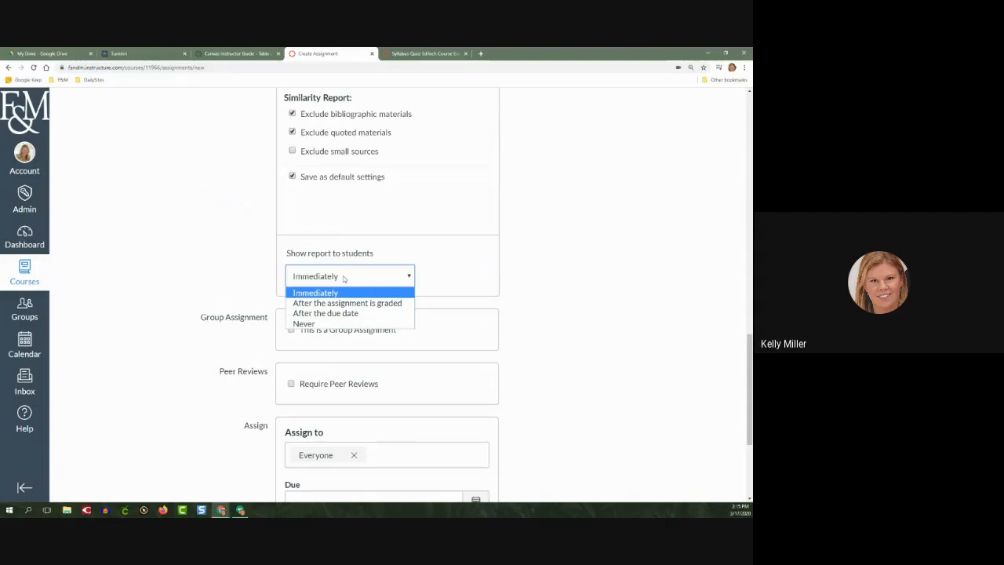
pyautogui.click(345, 295)
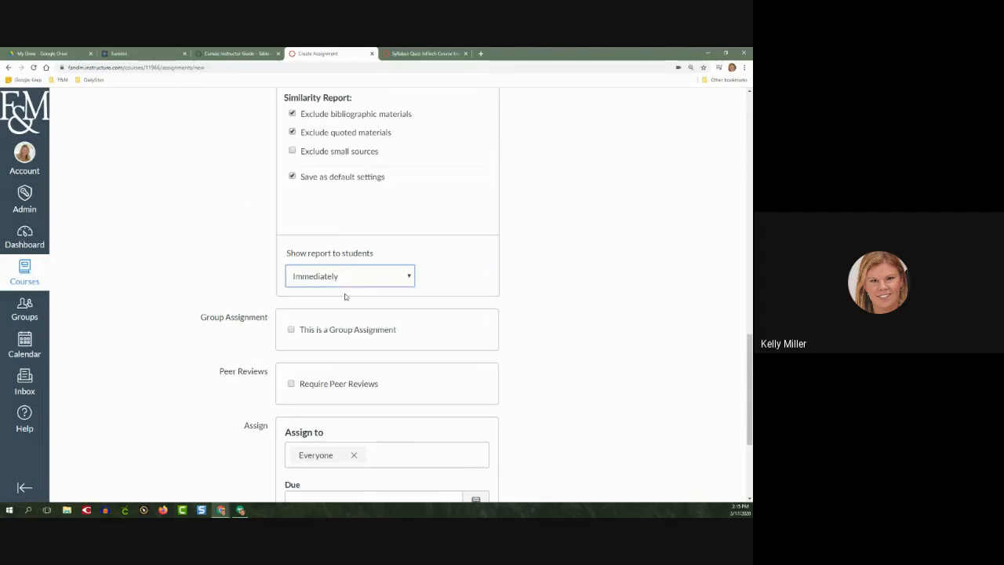
pyautogui.click(348, 283)
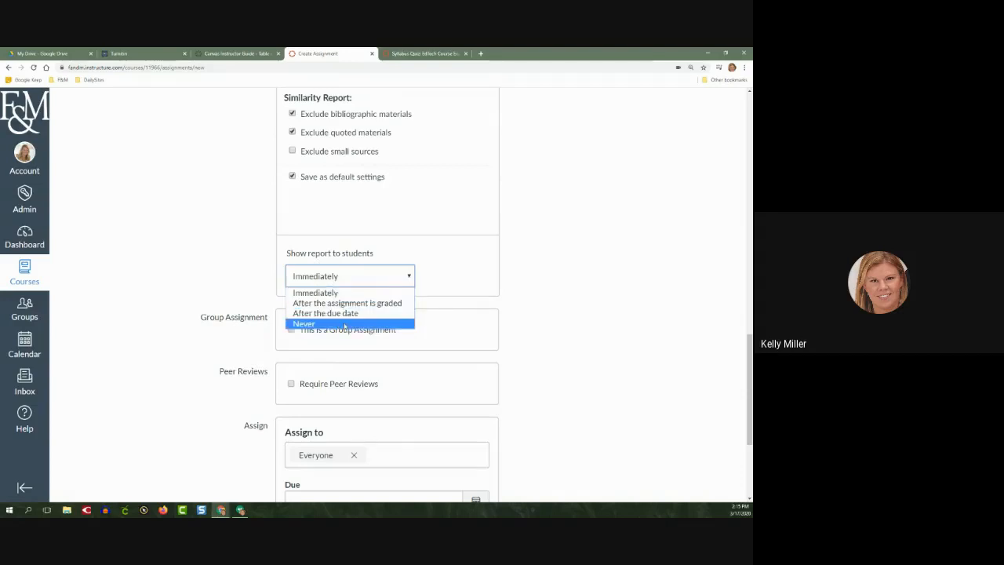
pyautogui.click(215, 294)
# Try making this a group assignment with the Project Groups set, and turn the group option off again
pyautogui.scroll(-2, 204, 297)
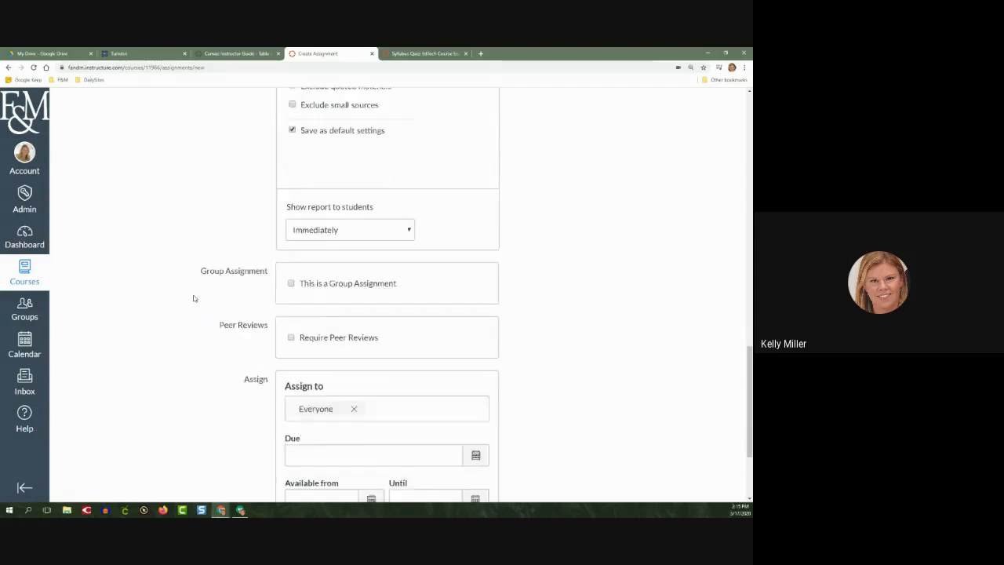
pyautogui.scroll(-1, 194, 298)
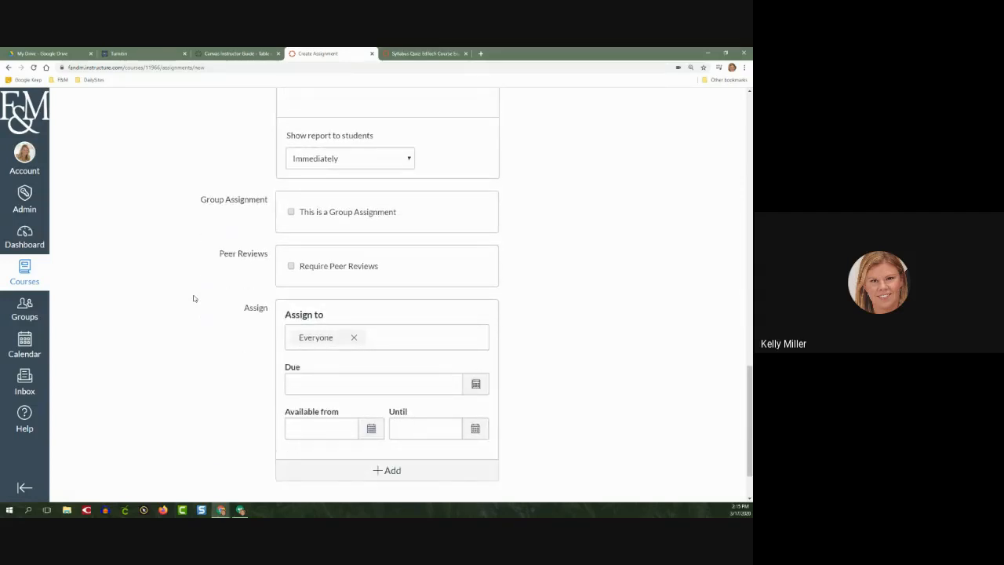
pyautogui.click(291, 212)
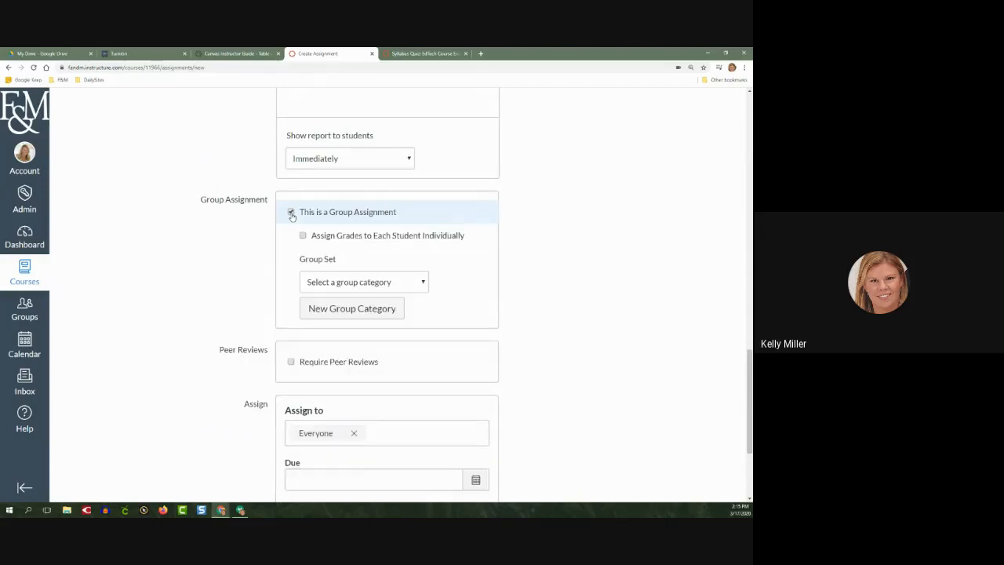
pyautogui.click(355, 283)
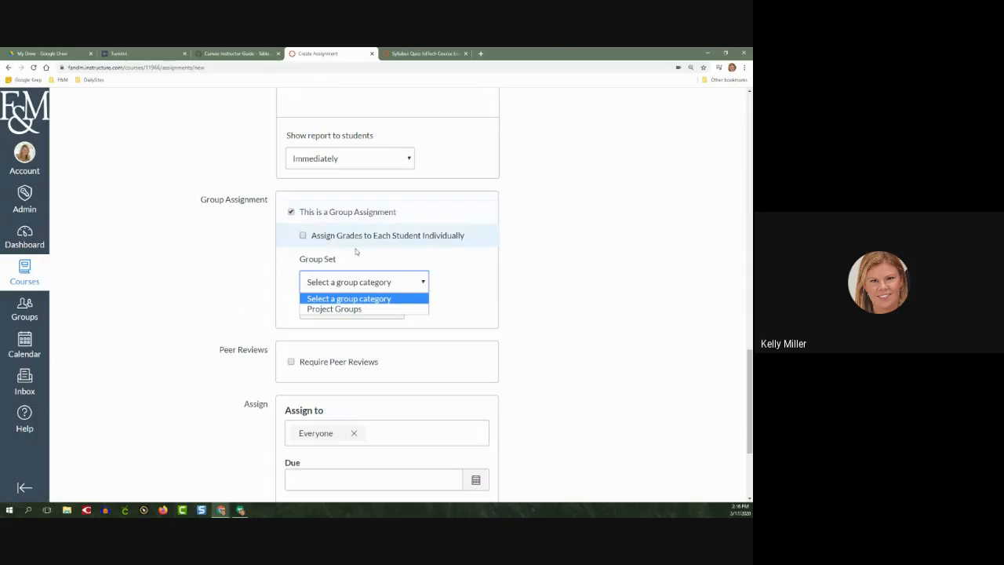
pyautogui.click(346, 310)
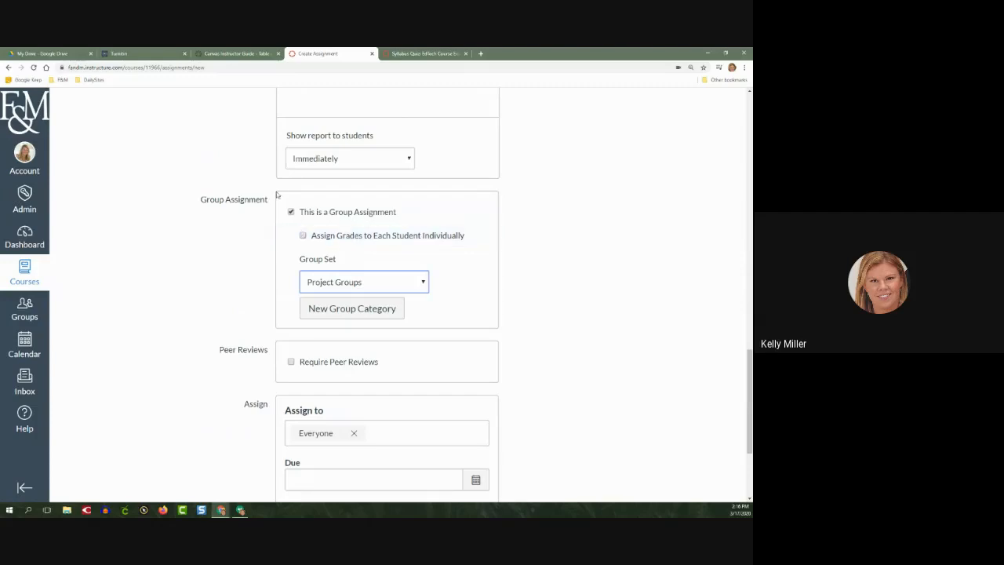
pyautogui.click(290, 212)
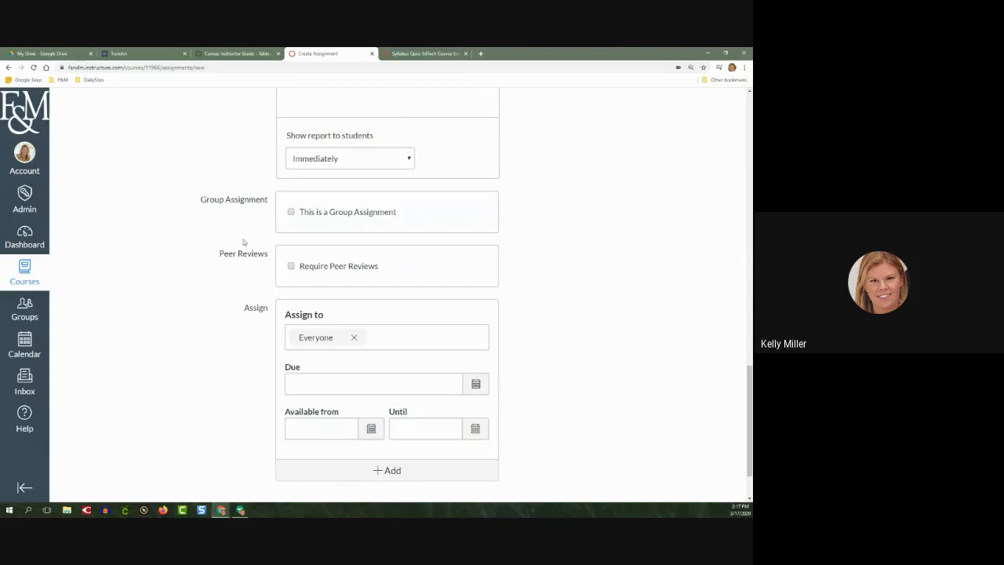
# Require peer reviews to view the assigning and anonymity options, and turn the requirement off again
pyautogui.scroll(-1, 232, 243)
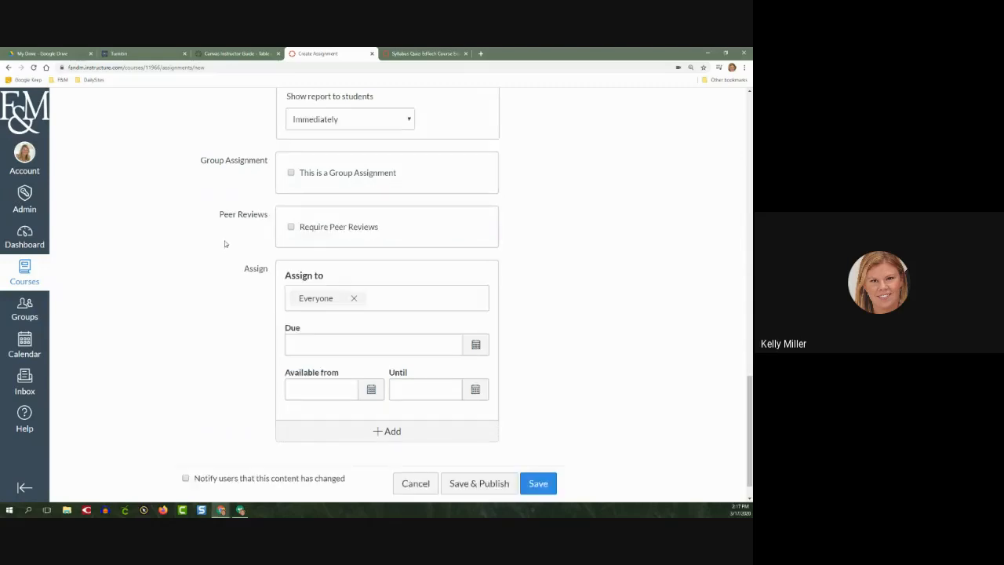
pyautogui.click(291, 227)
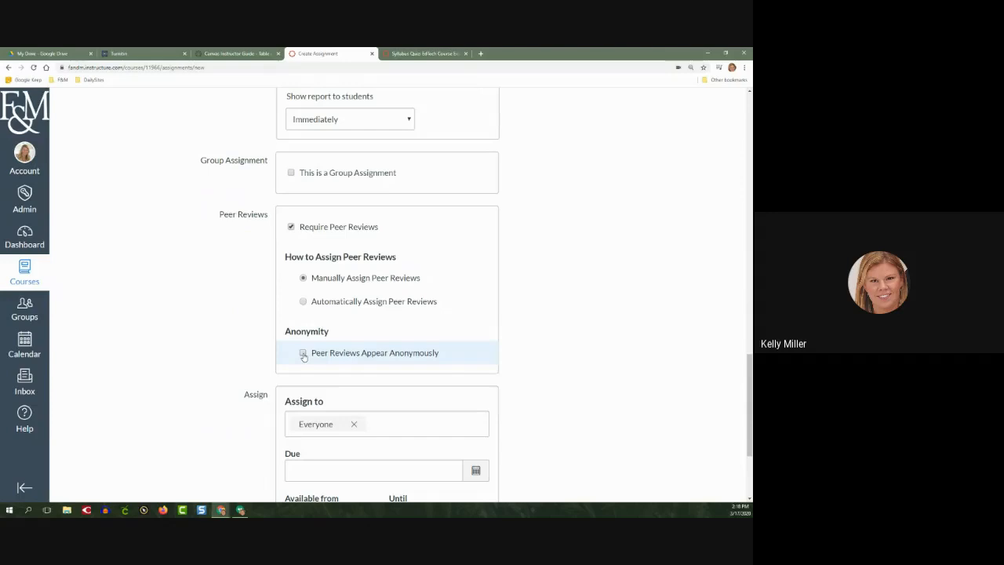
pyautogui.click(291, 227)
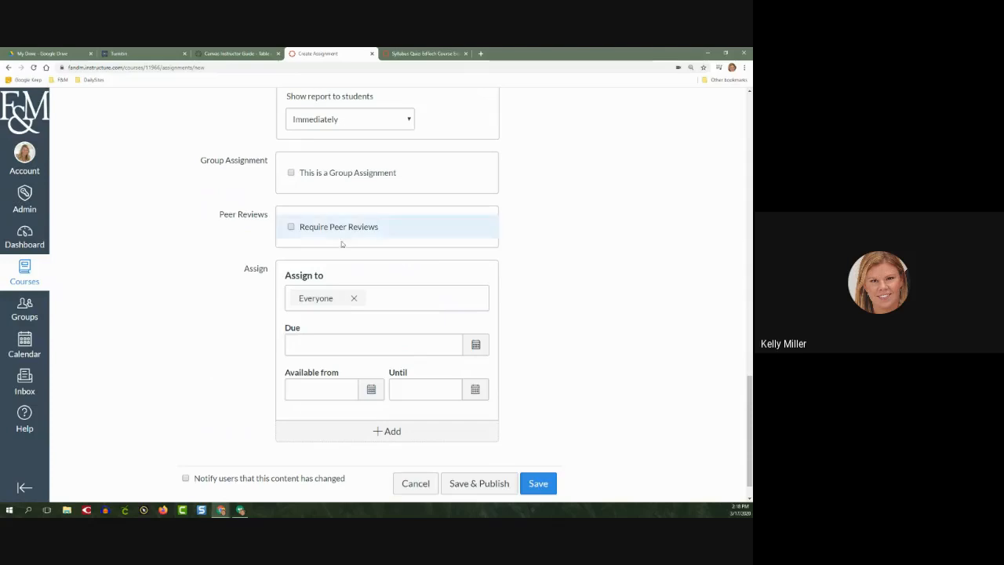
# Review the Week 1 Reflection settings from directions to Assign, and save and publish the assignment
pyautogui.moveTo(241, 272); pyautogui.dragTo(268, 268)
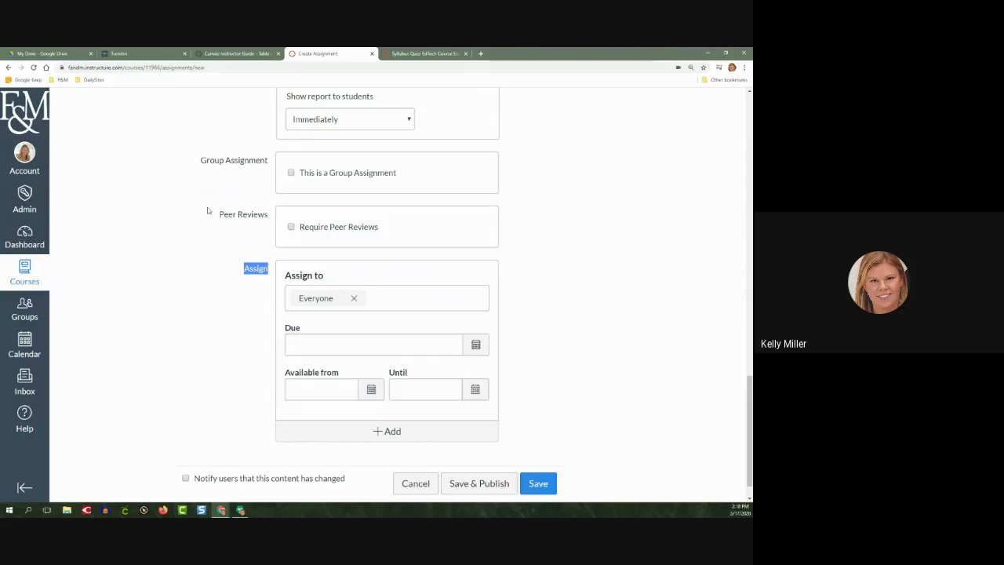
pyautogui.scroll(4, 190, 262)
pyautogui.scroll(8, 189, 262)
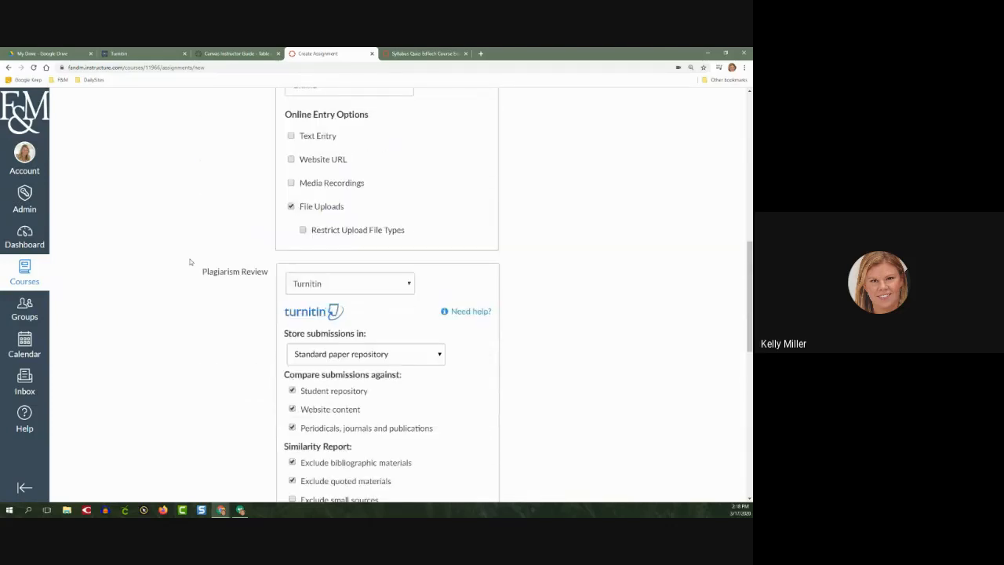
pyautogui.scroll(5, 190, 262)
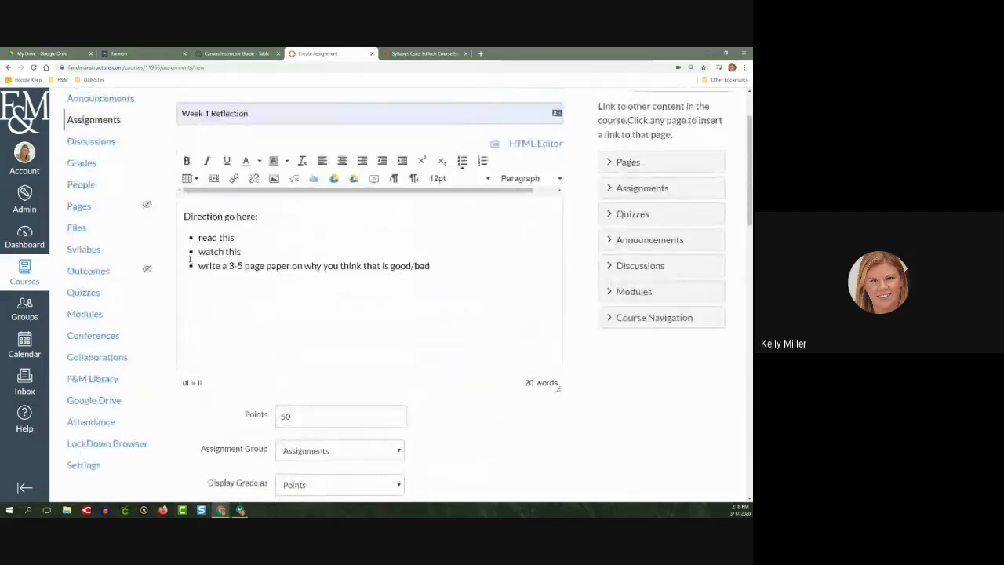
pyautogui.scroll(-5, 621, 434)
pyautogui.scroll(-10, 621, 434)
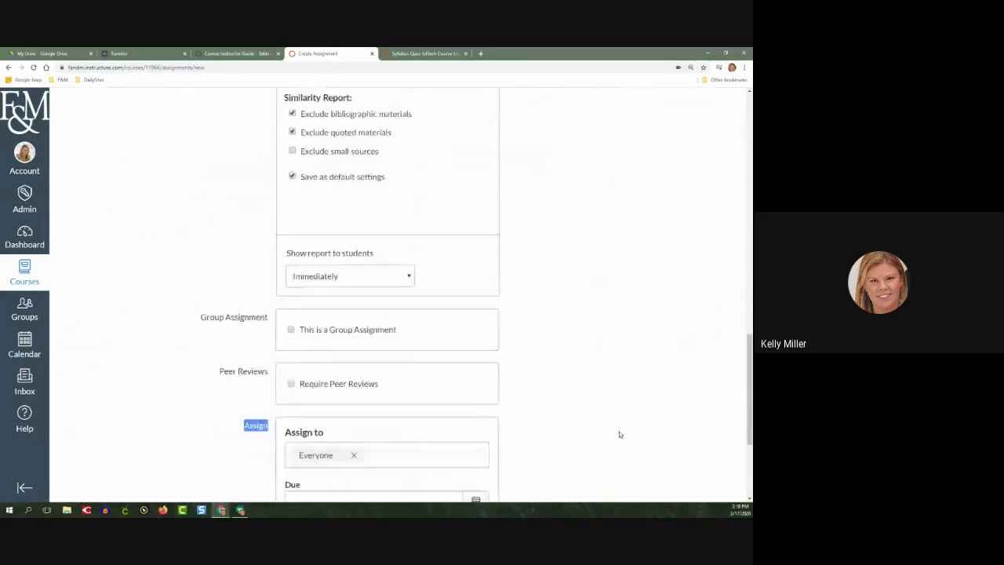
pyautogui.click(480, 452)
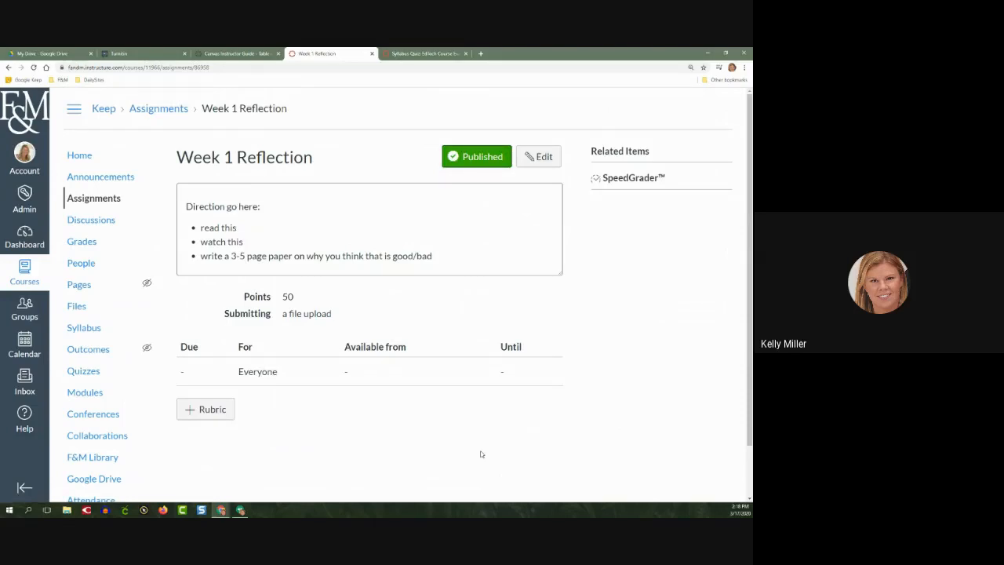
# Go to the course home page and enter Student View
pyautogui.click(80, 159)
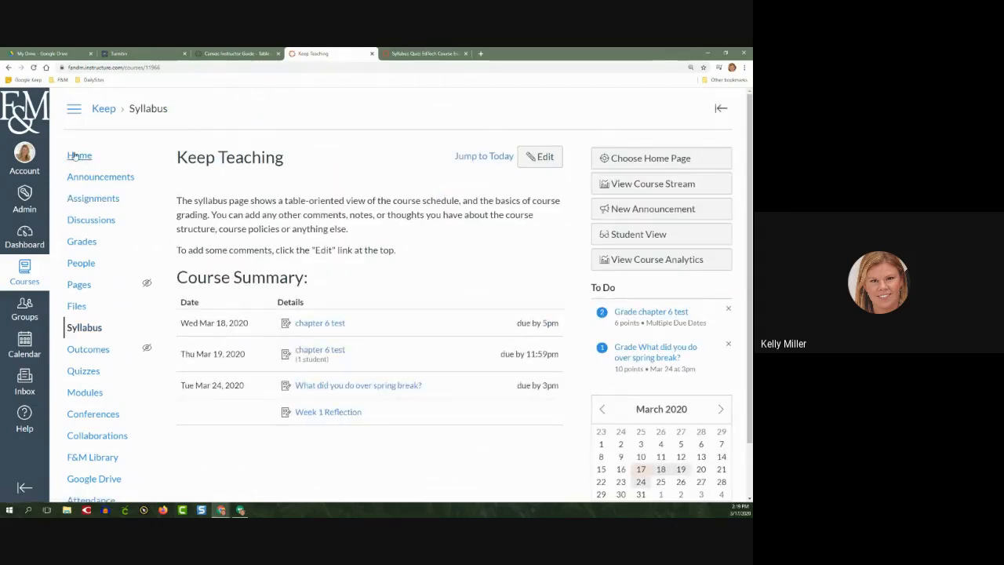
pyautogui.click(635, 237)
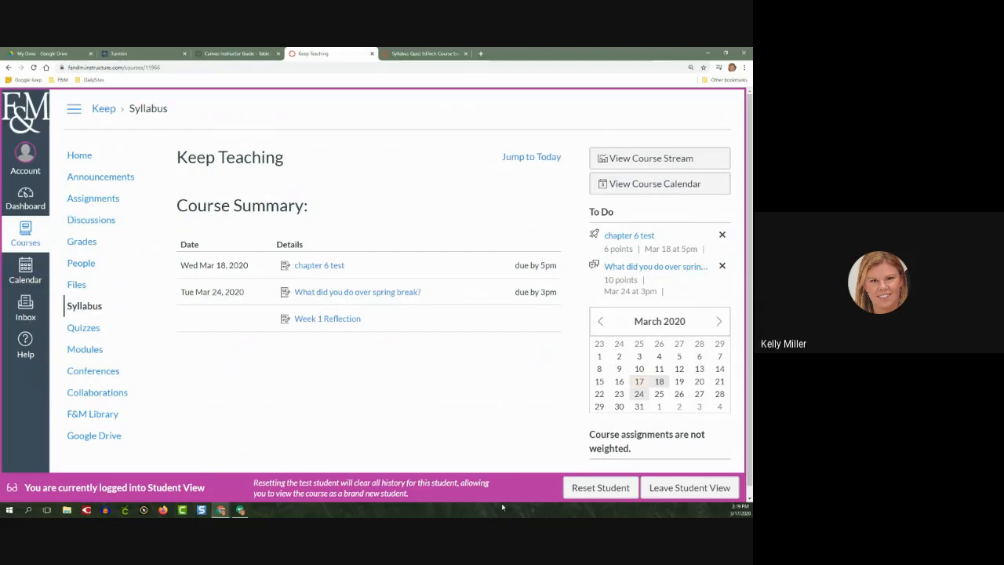
pyautogui.moveTo(286, 491); pyautogui.dragTo(209, 485)
# Open the Week 1 Reflection assignment as the test student, start a submission, and examine the file upload form
pyautogui.click(91, 201)
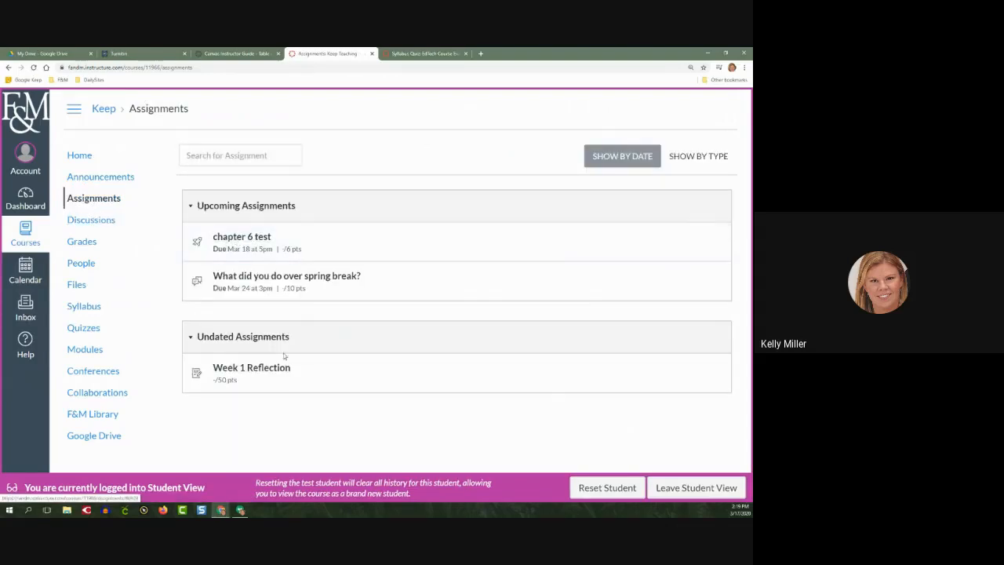
pyautogui.click(257, 370)
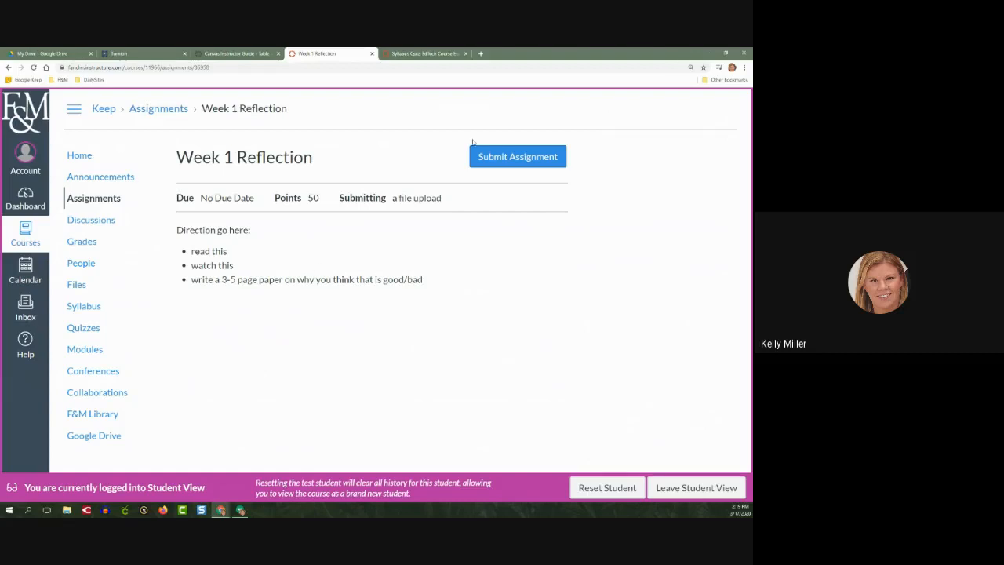
pyautogui.click(517, 161)
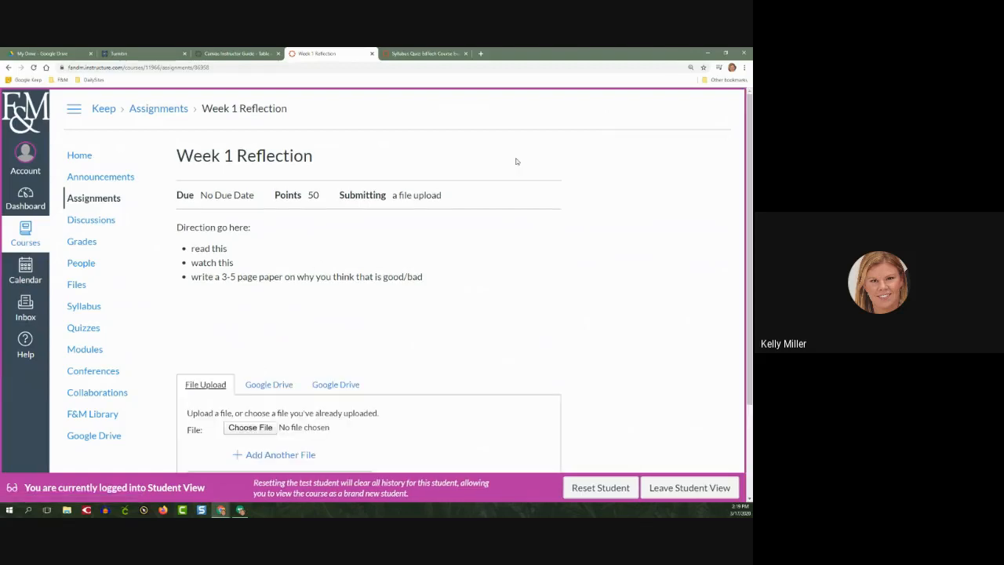
pyautogui.scroll(-1, 592, 284)
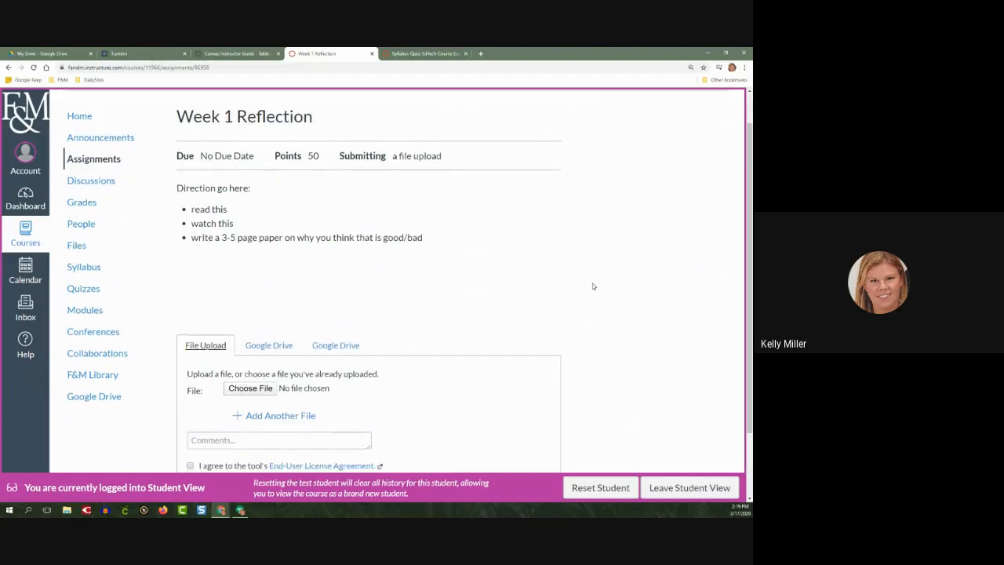
pyautogui.scroll(-2, 593, 285)
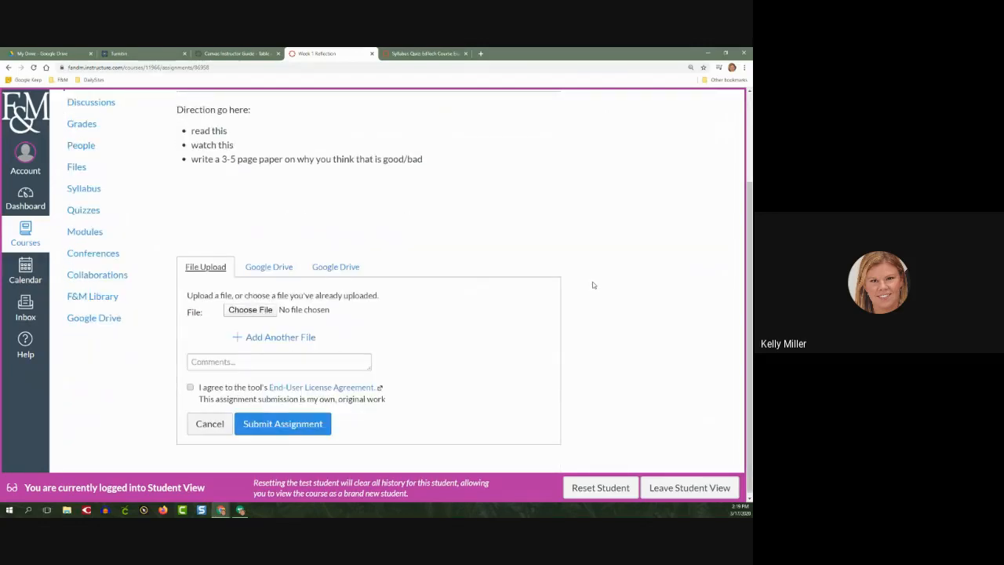
pyautogui.scroll(-1, 594, 286)
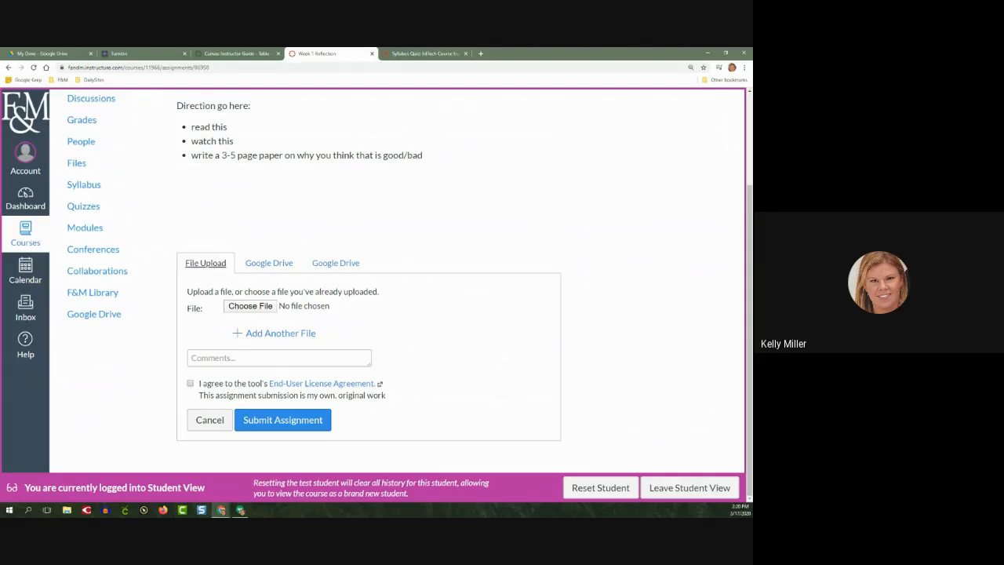
# View the Google Drive submission option, return to the file upload form, and try the End-User License Agreement checkbox on and off
pyautogui.click(280, 266)
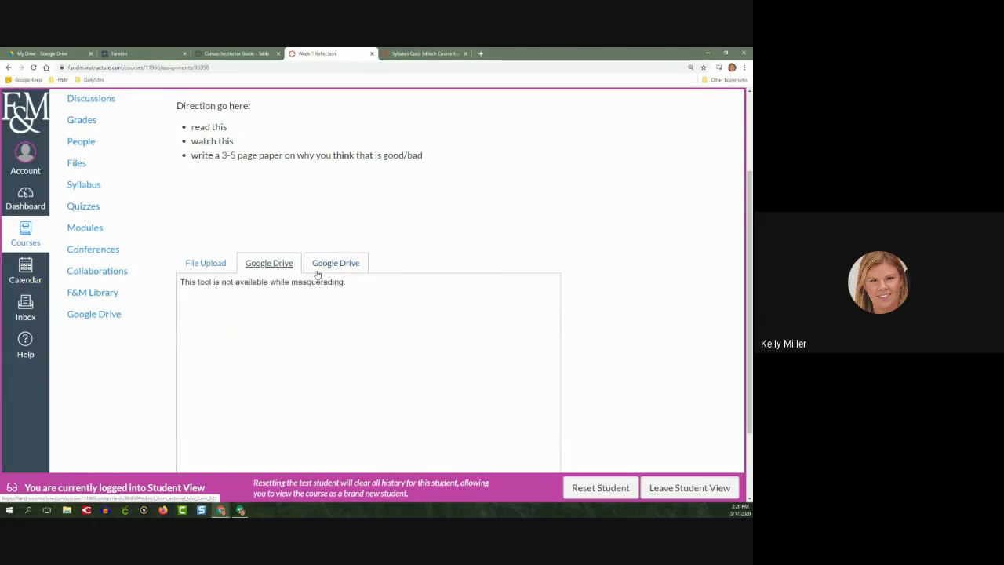
pyautogui.click(215, 263)
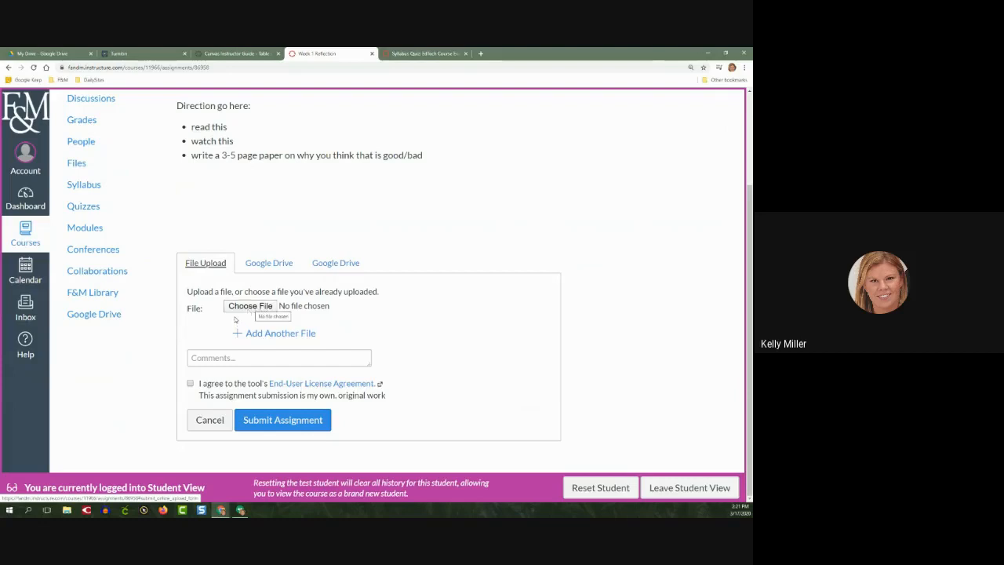
pyautogui.click(191, 384)
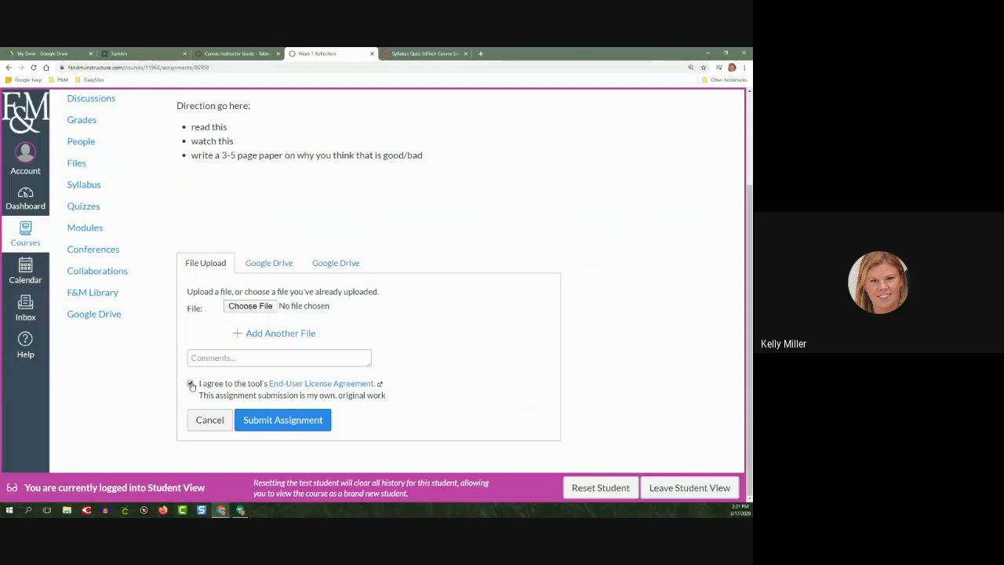
pyautogui.click(191, 384)
# Submit SCORING RUBRIC FOR EVALUATION OF ONLINE PARTICIPATION.pdf as the test student, agreeing to the End-User License Agreement
pyautogui.click(249, 306)
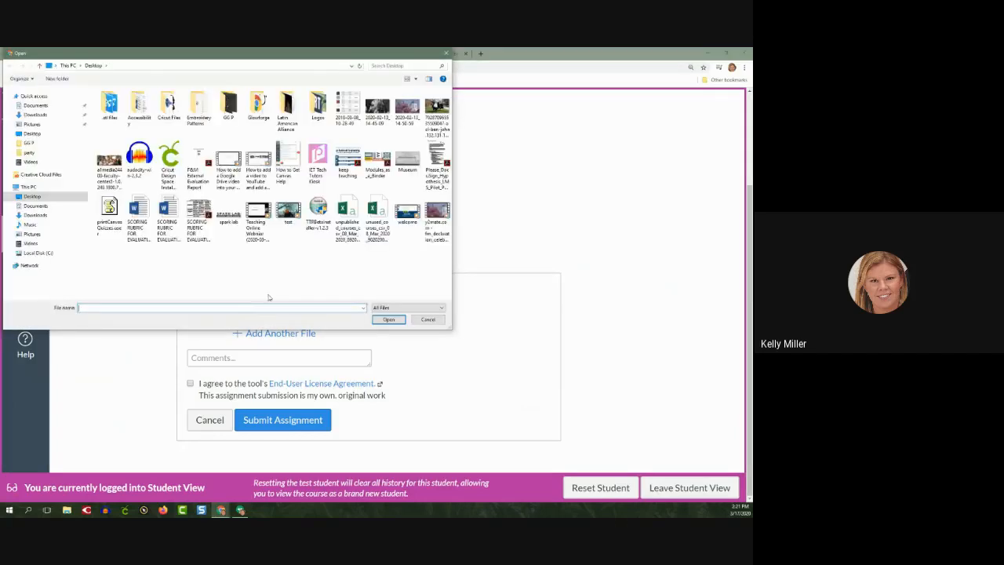
pyautogui.click(201, 229)
pyautogui.click(397, 319)
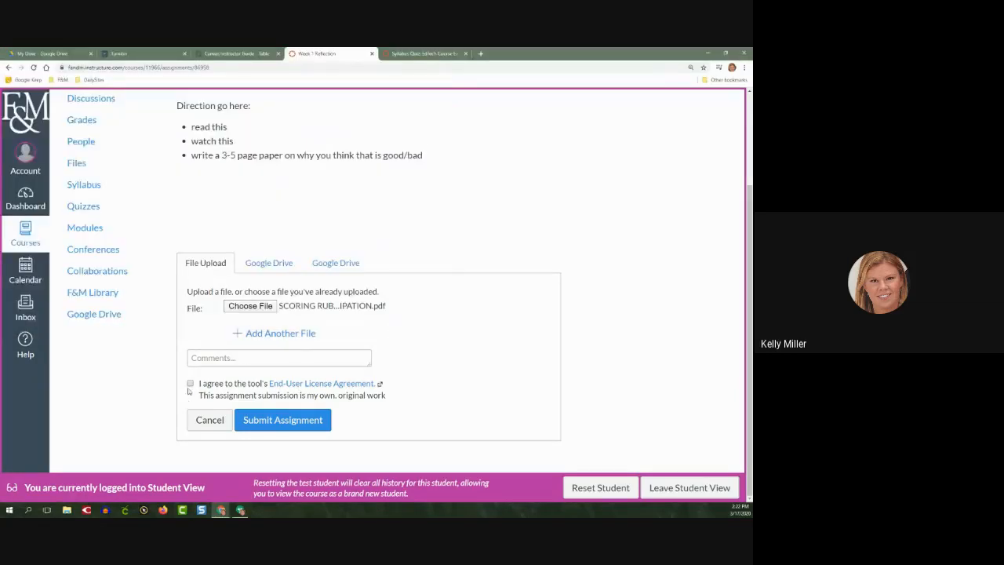
pyautogui.click(275, 422)
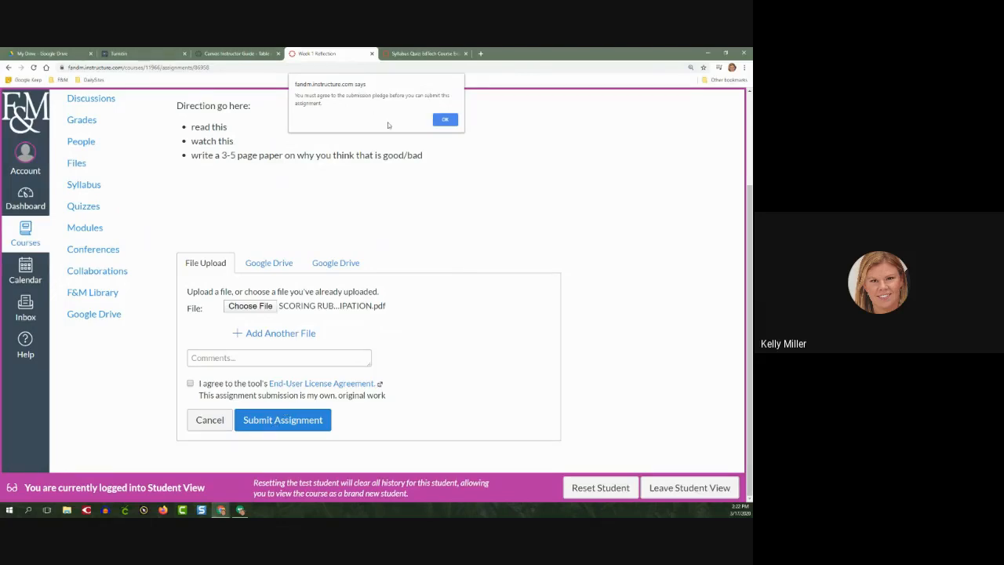
pyautogui.click(445, 120)
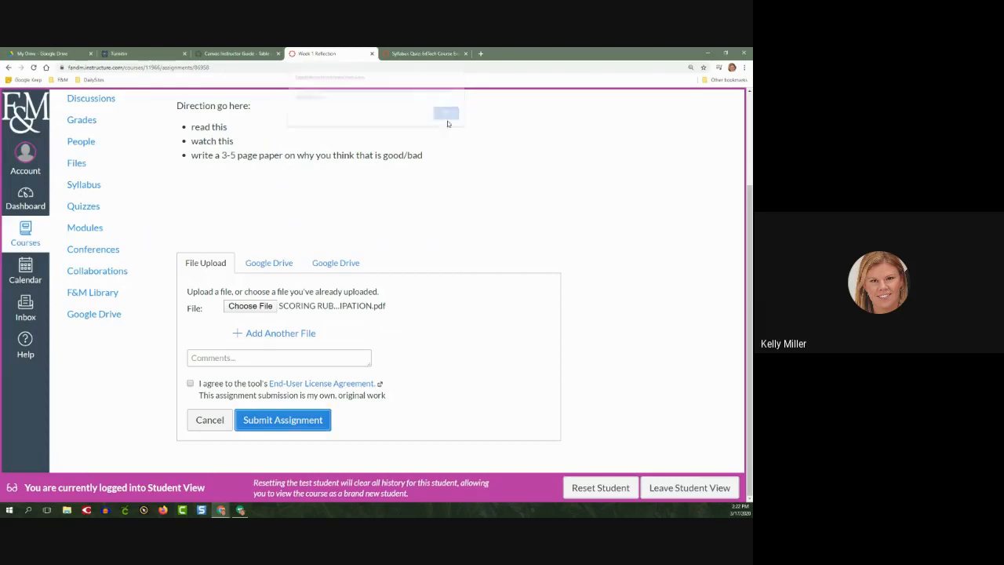
pyautogui.click(190, 383)
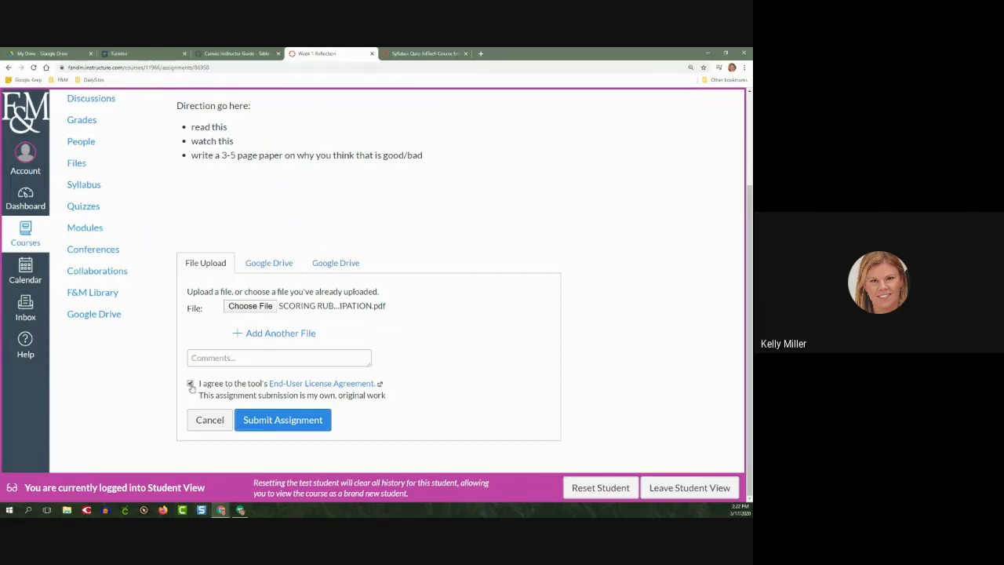
pyautogui.click(269, 422)
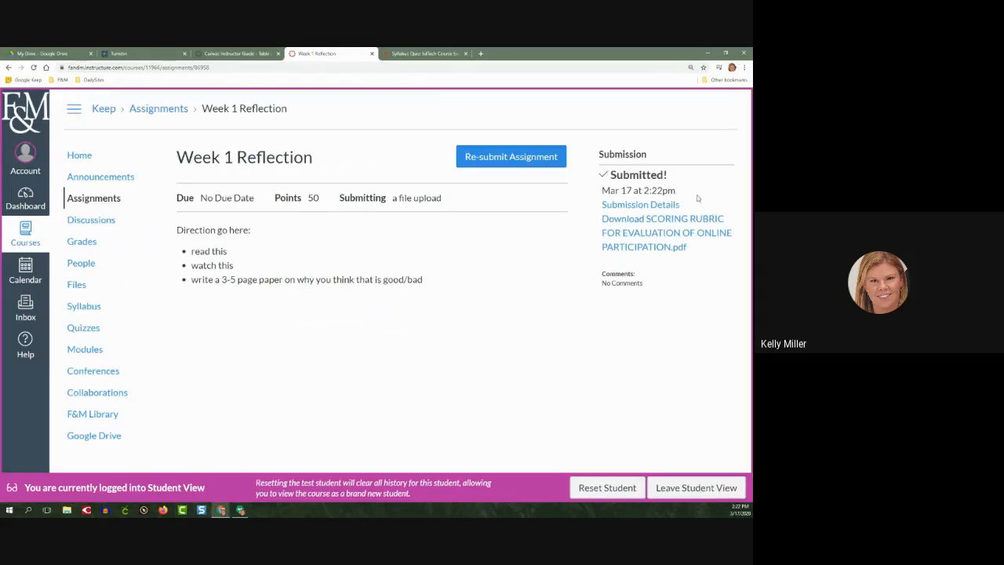
# Review the submission date and submitted file on the Week 1 Reflection page, and leave Student View
pyautogui.moveTo(684, 193); pyautogui.dragTo(595, 196)
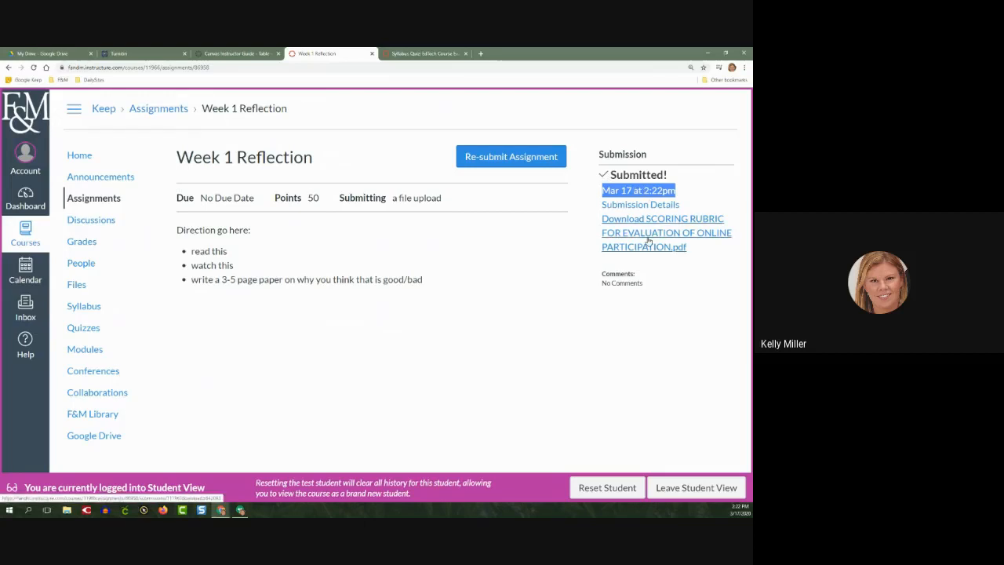
pyautogui.click(453, 355)
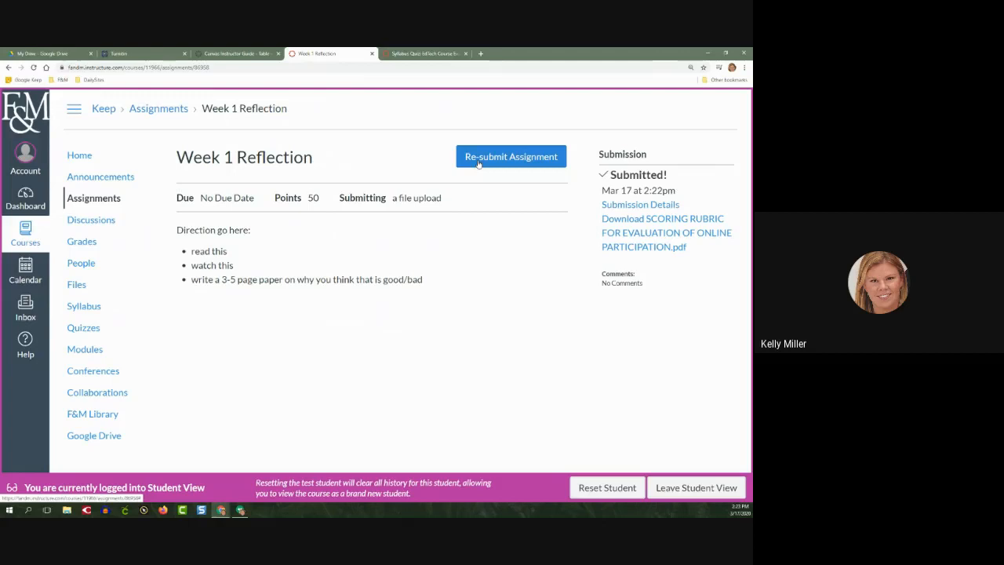
pyautogui.click(659, 486)
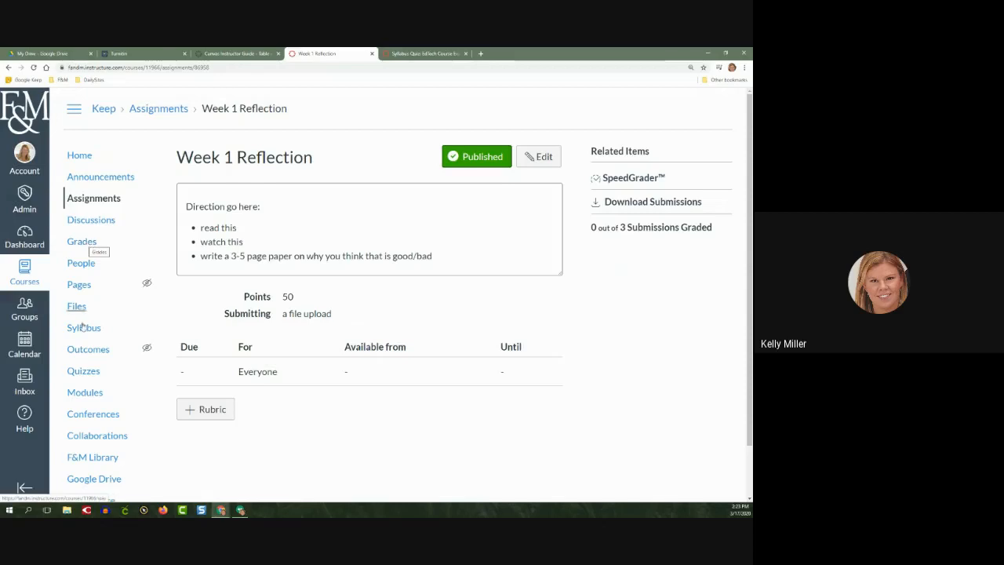
# Open the course gradebook and examine the submission and similarity markers in the Week 1 Reflection column
pyautogui.click(80, 243)
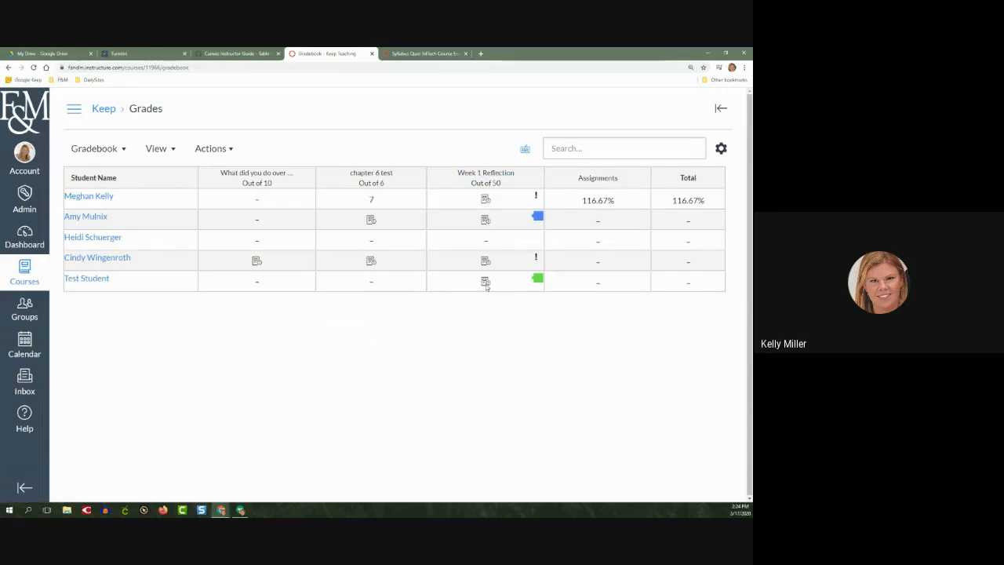
pyautogui.click(538, 261)
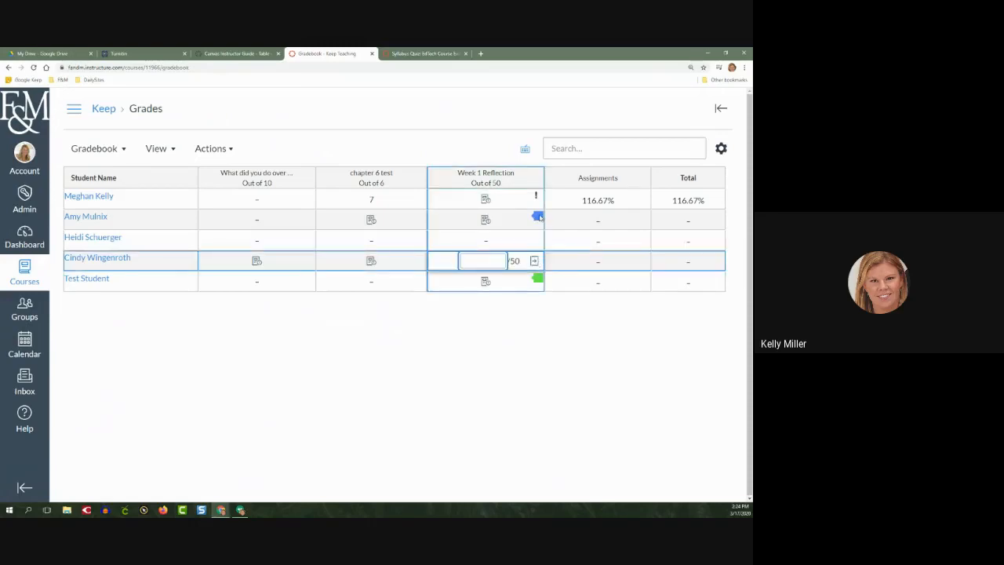
pyautogui.click(490, 148)
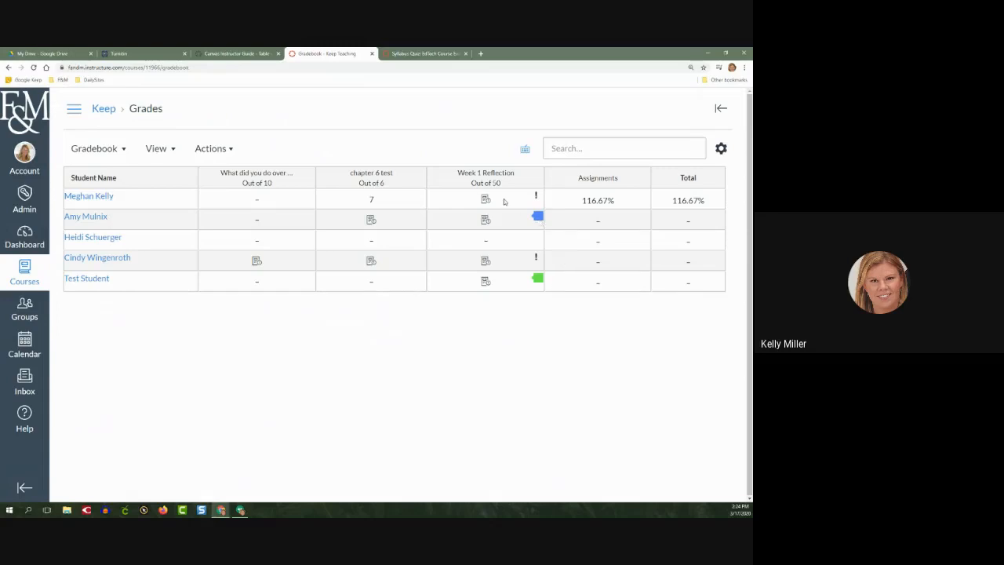
# Open the first listed student's Week 1 Reflection submission in SpeedGrader from the gradebook's grade details
pyautogui.click(502, 202)
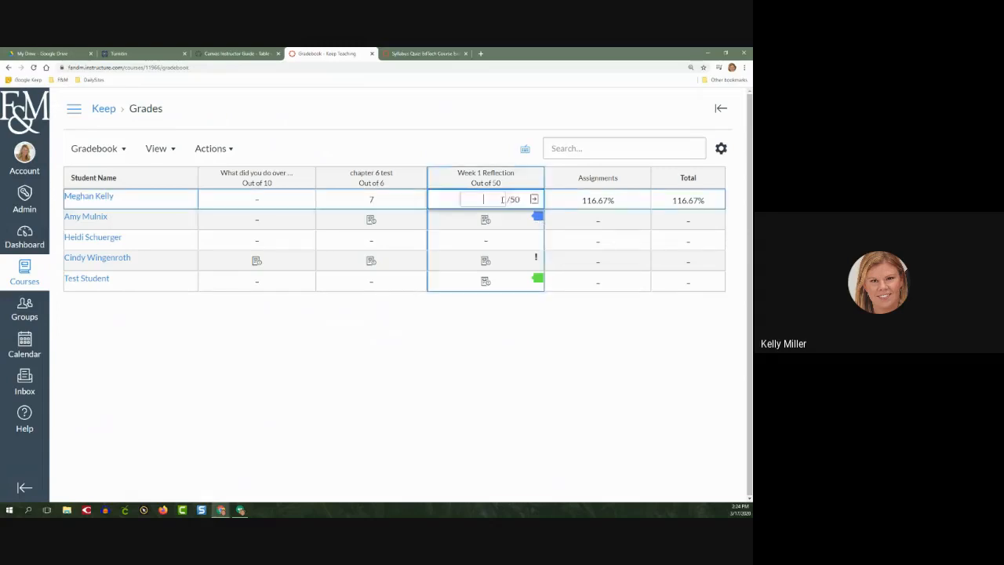
pyautogui.click(535, 202)
pyautogui.click(534, 202)
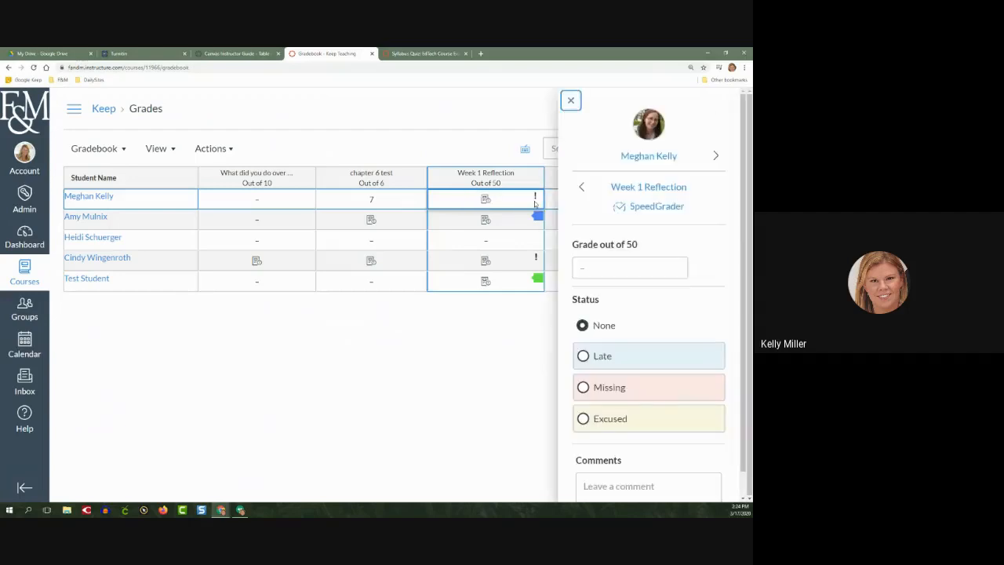
pyautogui.click(645, 207)
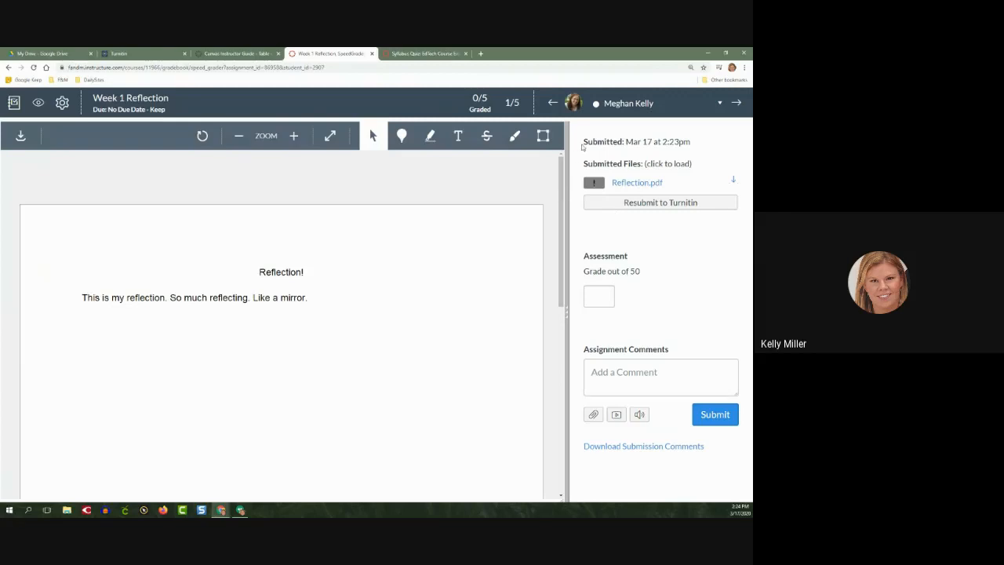
# Check the first student's submission date and file name, and resubmit Reflection.pdf to Turnitin
pyautogui.moveTo(582, 146); pyautogui.dragTo(694, 145)
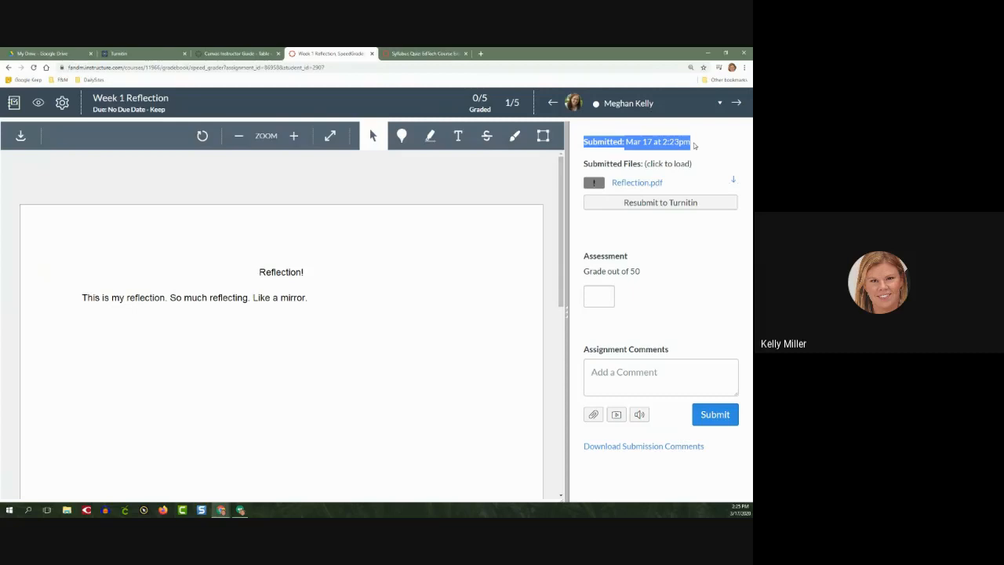
pyautogui.moveTo(674, 186); pyautogui.dragTo(612, 191)
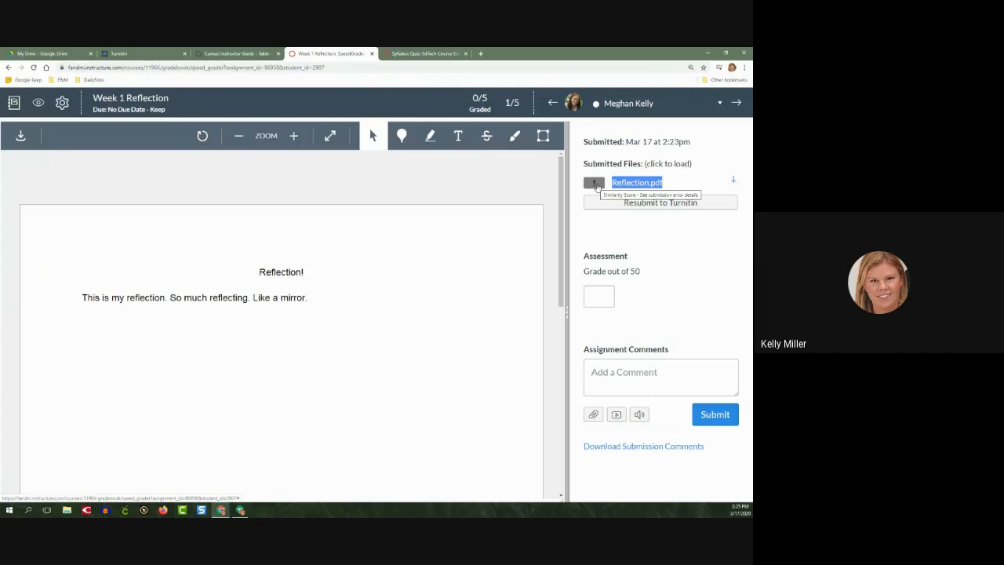
pyautogui.click(639, 203)
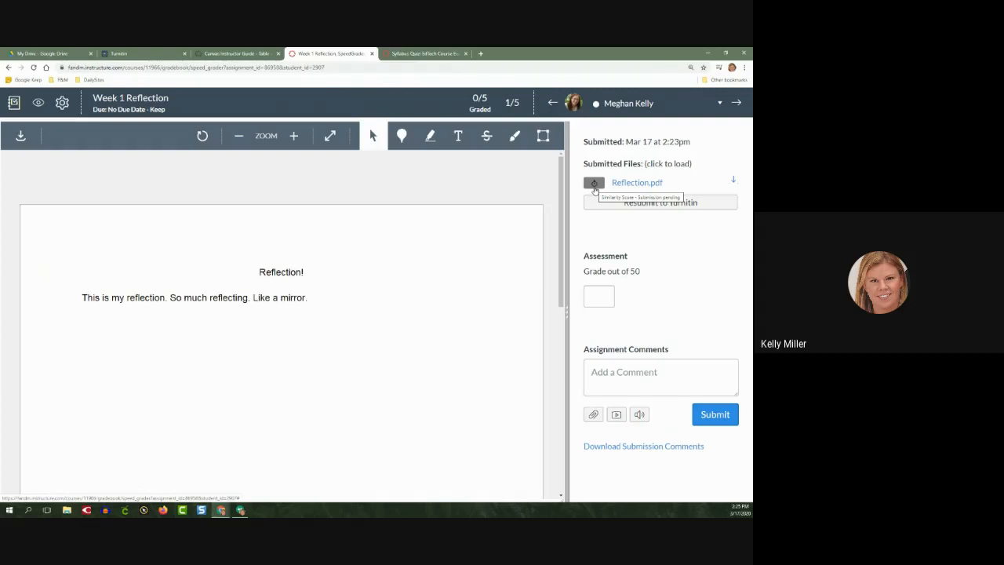
# Switch to the second student's submission in SpeedGrader and look through the Syllabus Triage.docx document
pyautogui.click(673, 105)
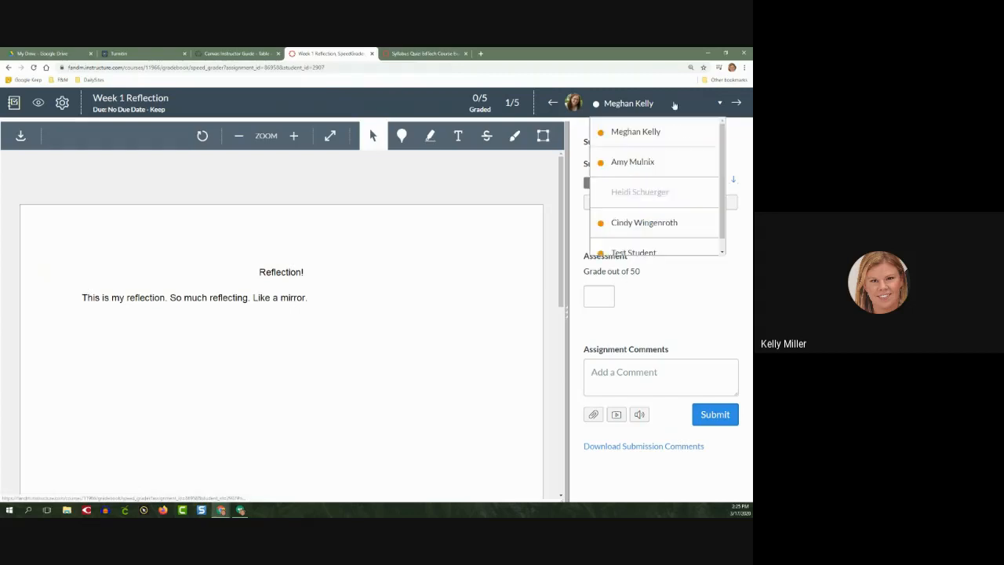
pyautogui.click(643, 164)
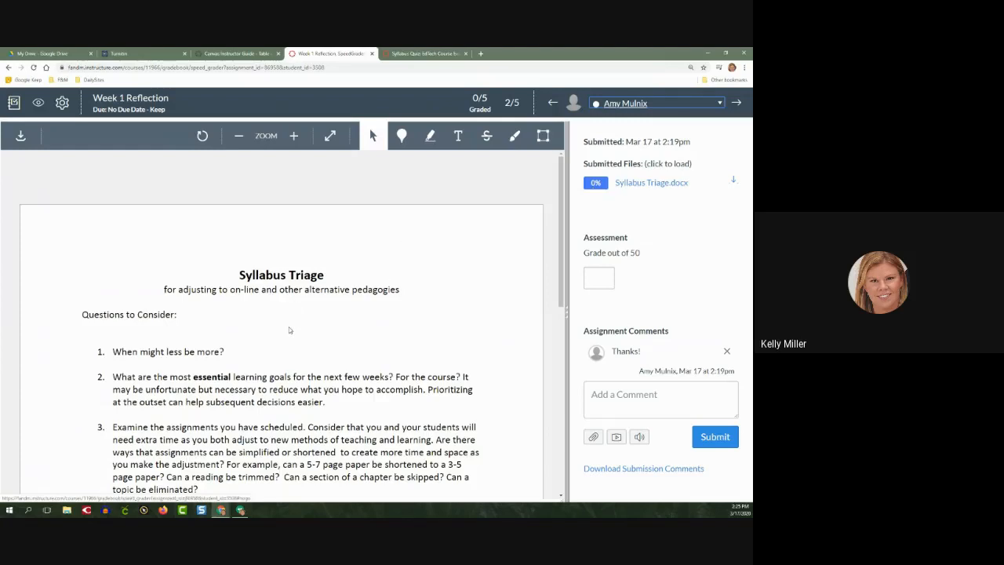
pyautogui.scroll(-1, 288, 330)
pyautogui.scroll(-10, 289, 327)
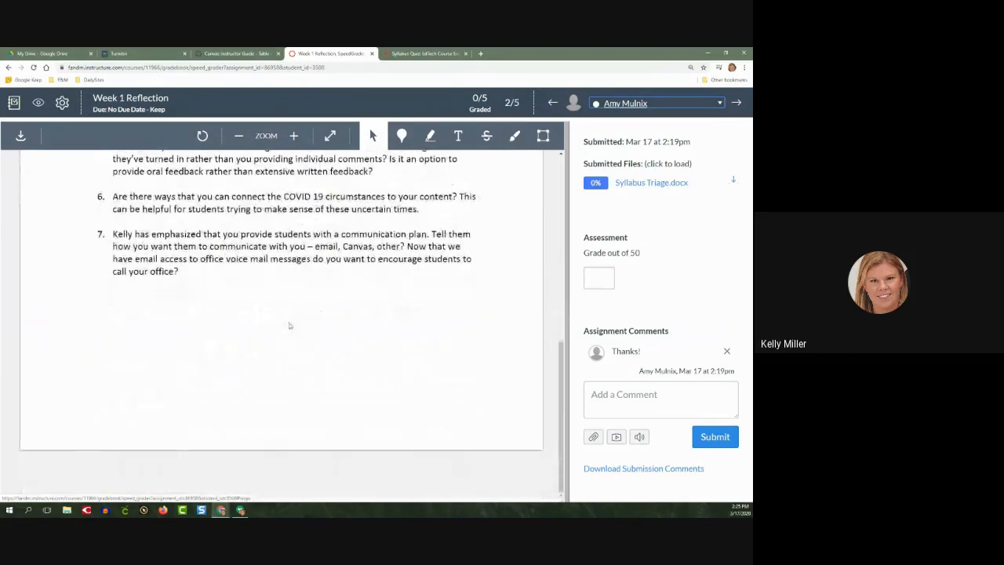
pyautogui.scroll(10, 288, 325)
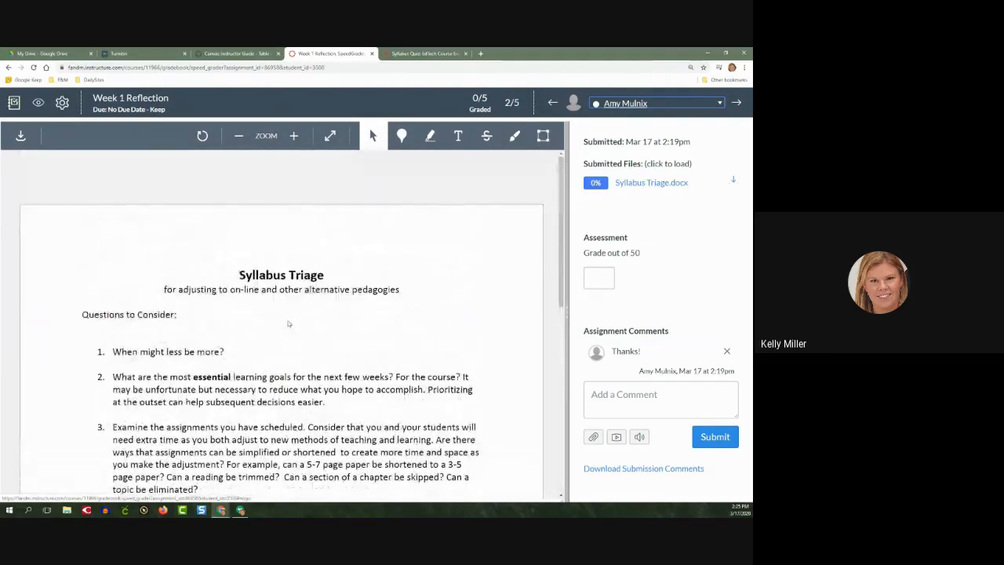
# Switch to the Test Student's submission and look through the submitted scoring rubric PDF
pyautogui.click(642, 105)
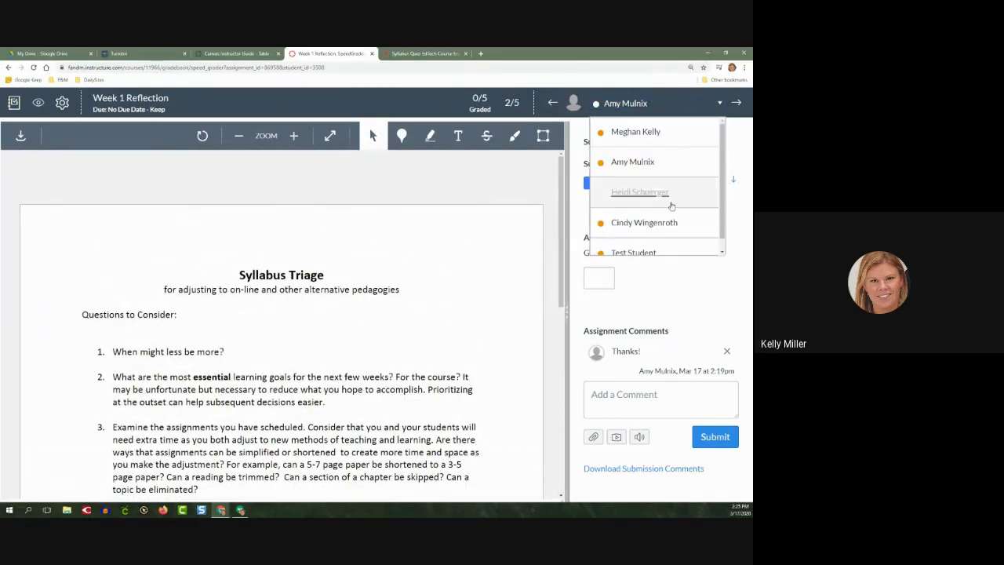
pyautogui.click(643, 241)
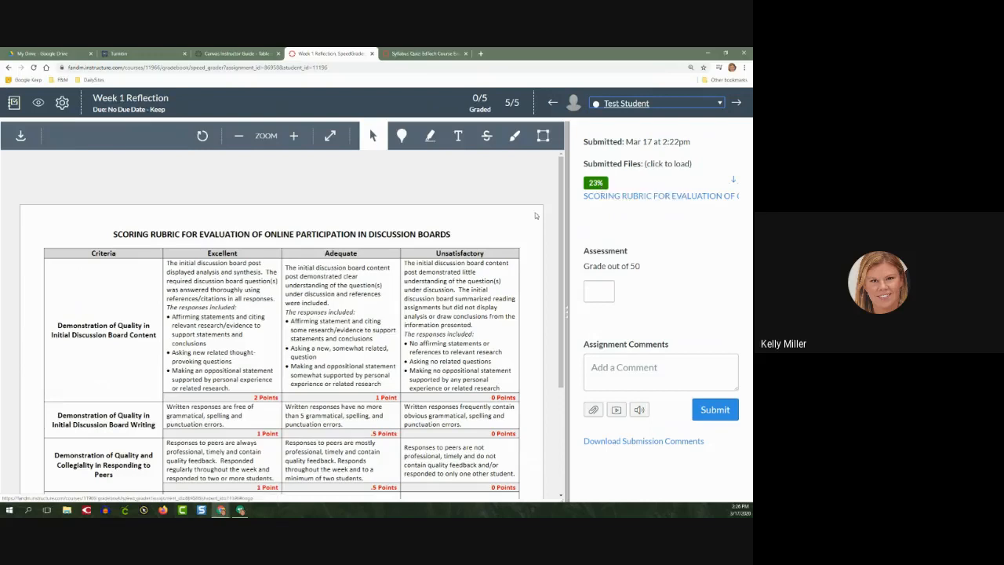
pyautogui.scroll(-3, 290, 380)
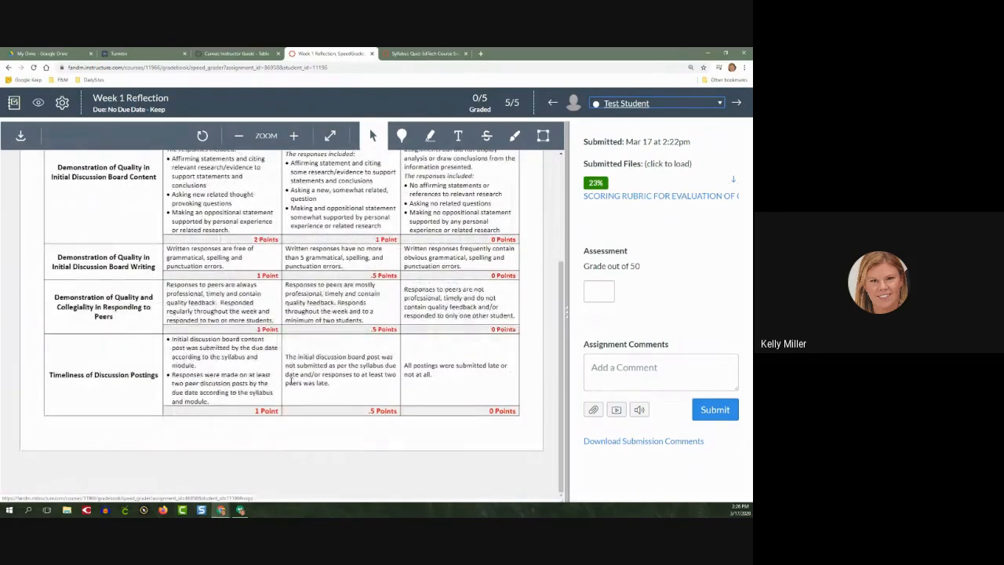
pyautogui.scroll(3, 289, 375)
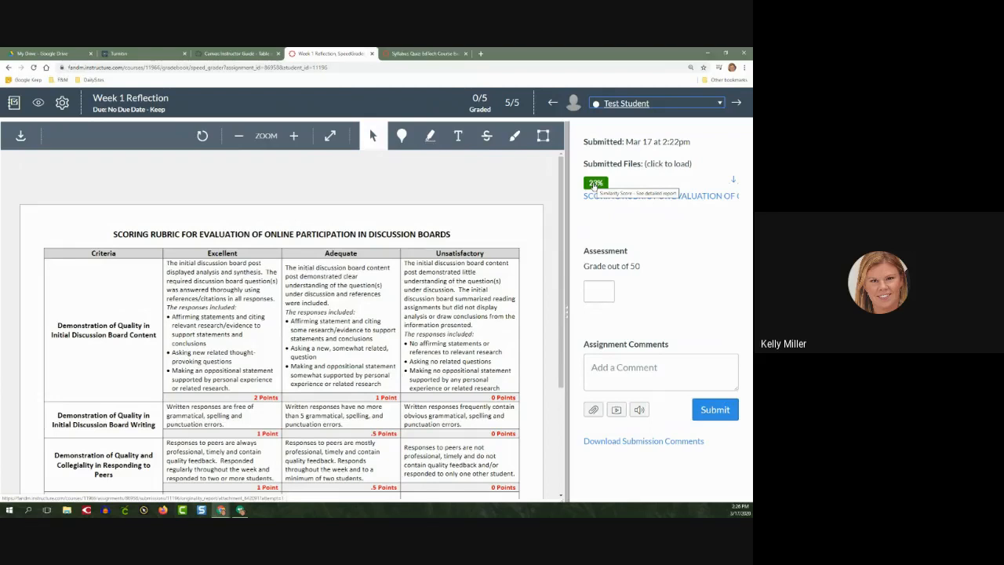
# Open the Test Student's Turnitin similarity report and examine the matched sources of the highlighted passages in the Unsatisfactory and Adequate columns
pyautogui.click(593, 184)
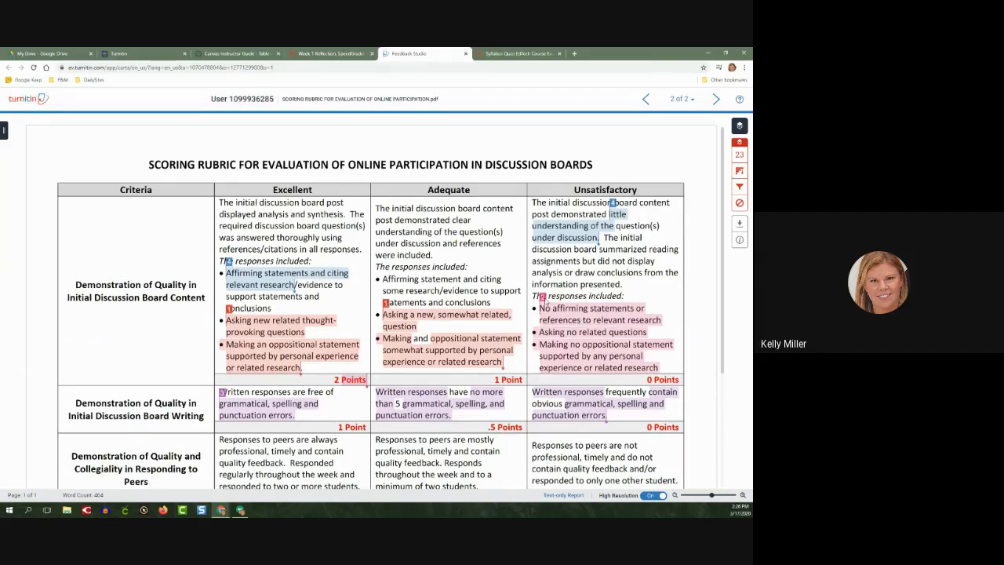
pyautogui.click(543, 299)
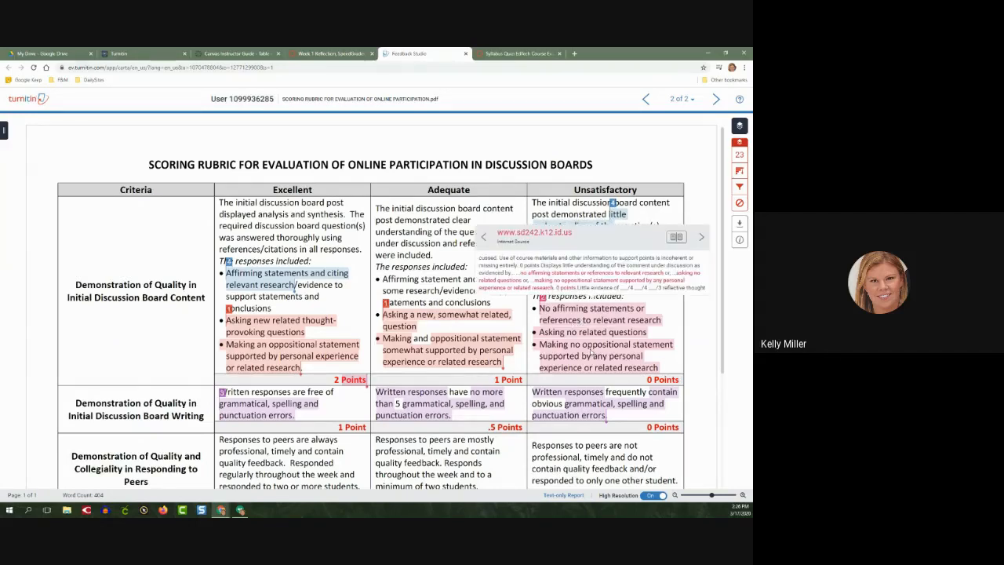
pyautogui.click(441, 352)
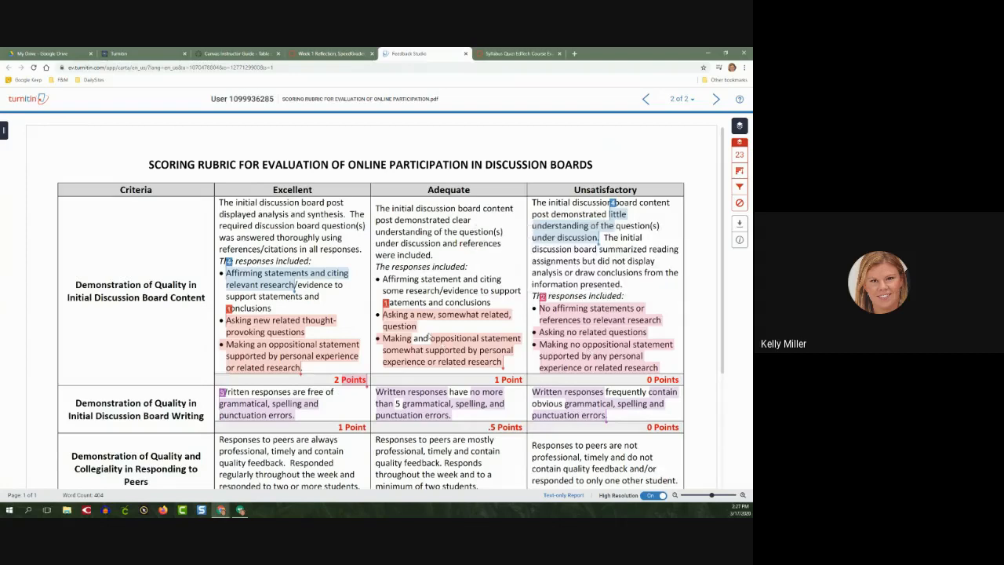
pyautogui.click(386, 304)
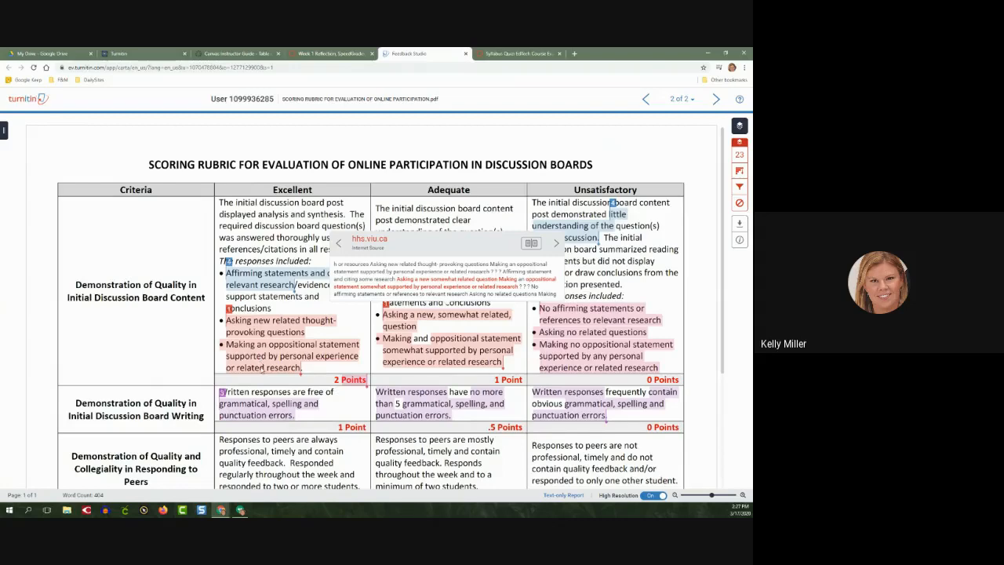
pyautogui.scroll(-4, 263, 367)
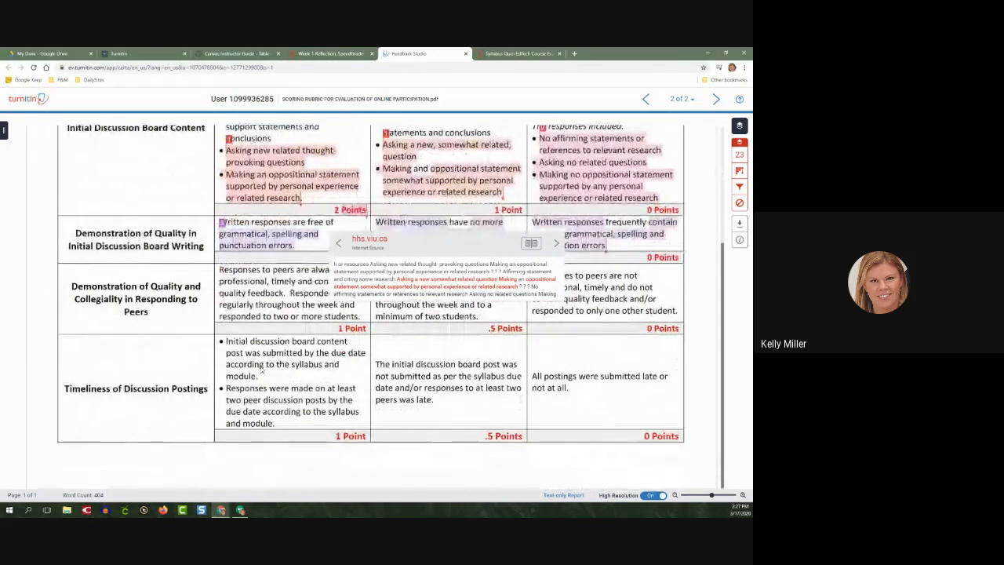
pyautogui.scroll(4, 262, 374)
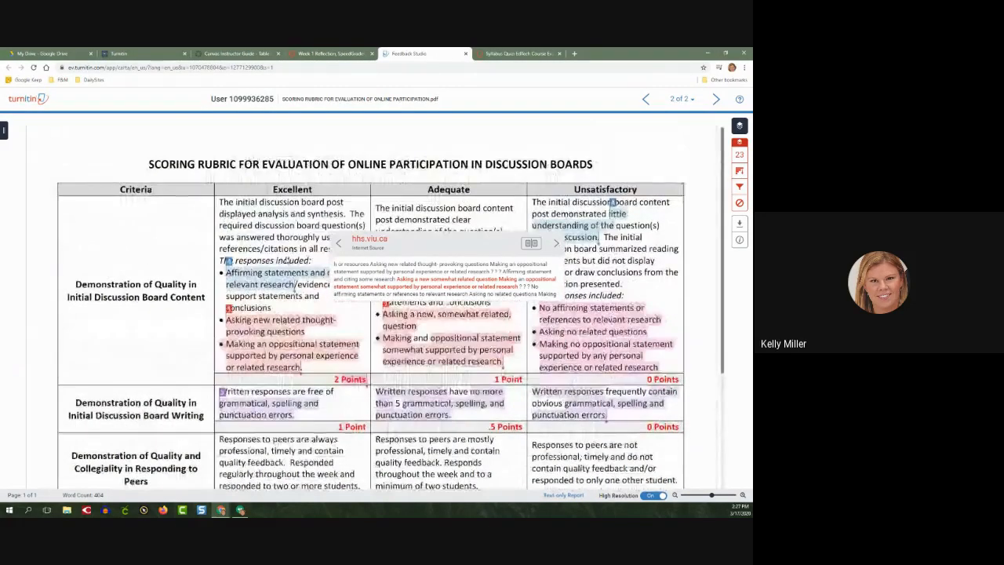
# Return to the Test Student's submission in SpeedGrader and enter a grade of 45 out of 50
pyautogui.click(287, 261)
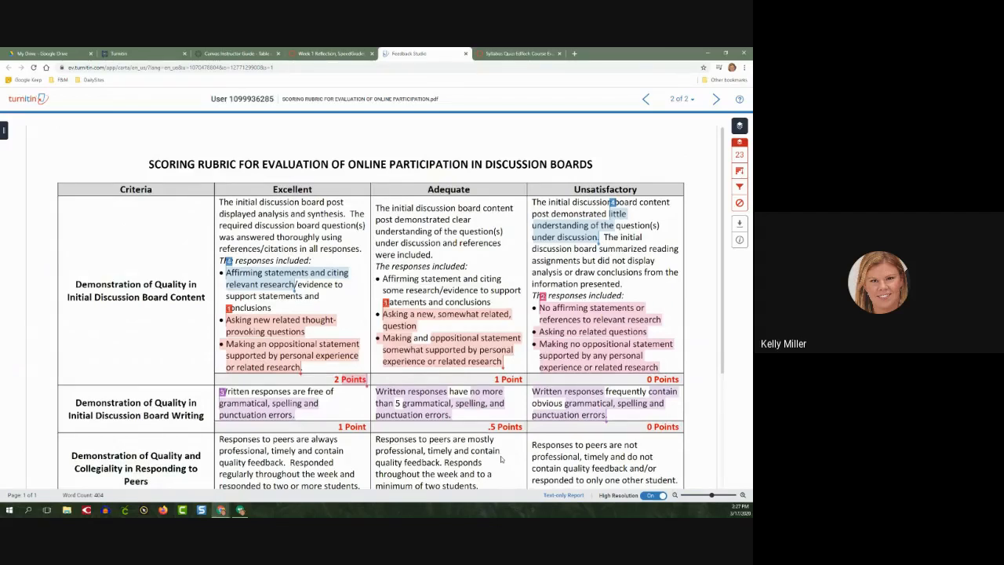
pyautogui.click(338, 53)
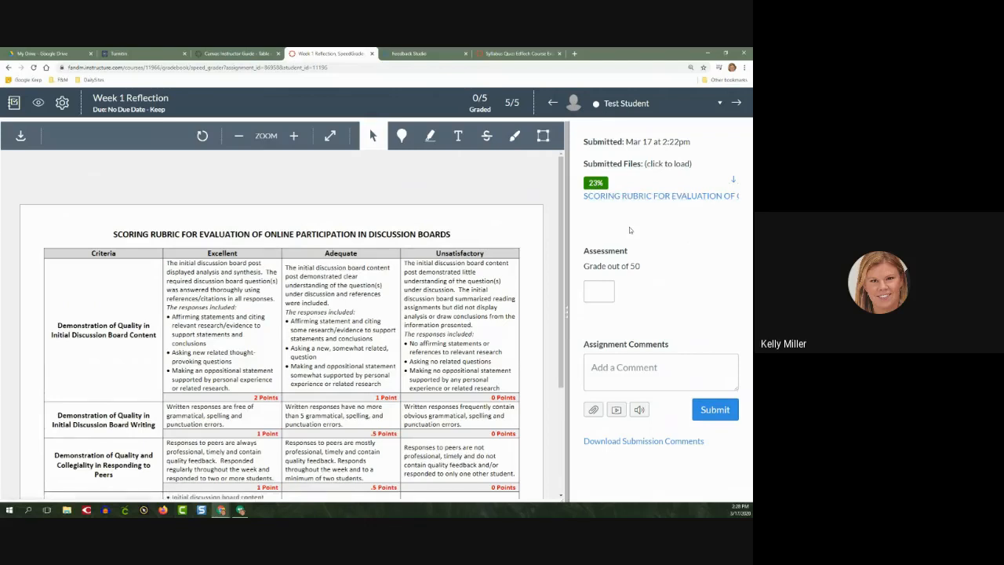
pyautogui.click(606, 291)
pyautogui.moveTo(654, 269)
pyautogui.mouseDown()
pyautogui.moveTo(591, 269)
pyautogui.moveTo(643, 269)
pyautogui.mouseUp()
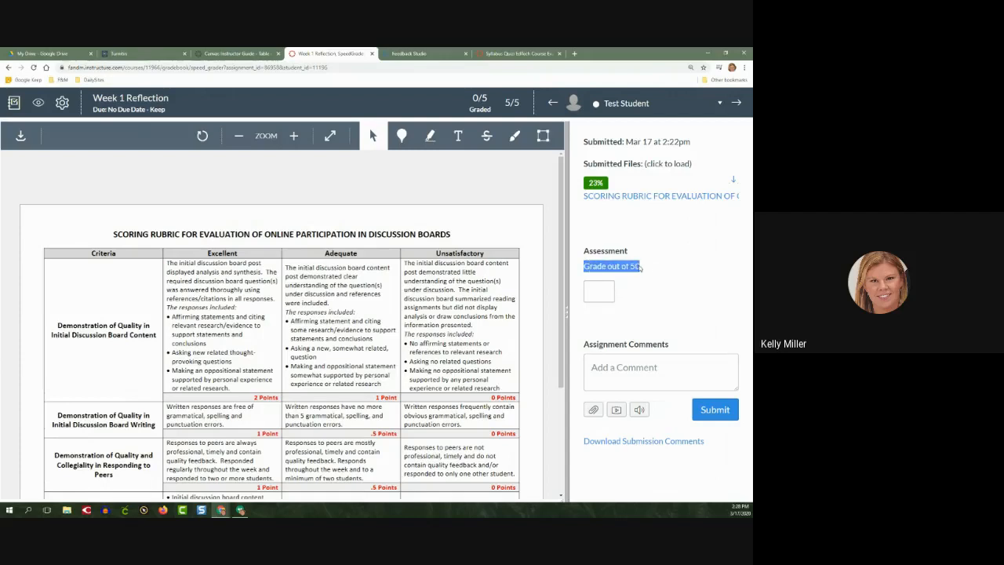
pyautogui.click(600, 290)
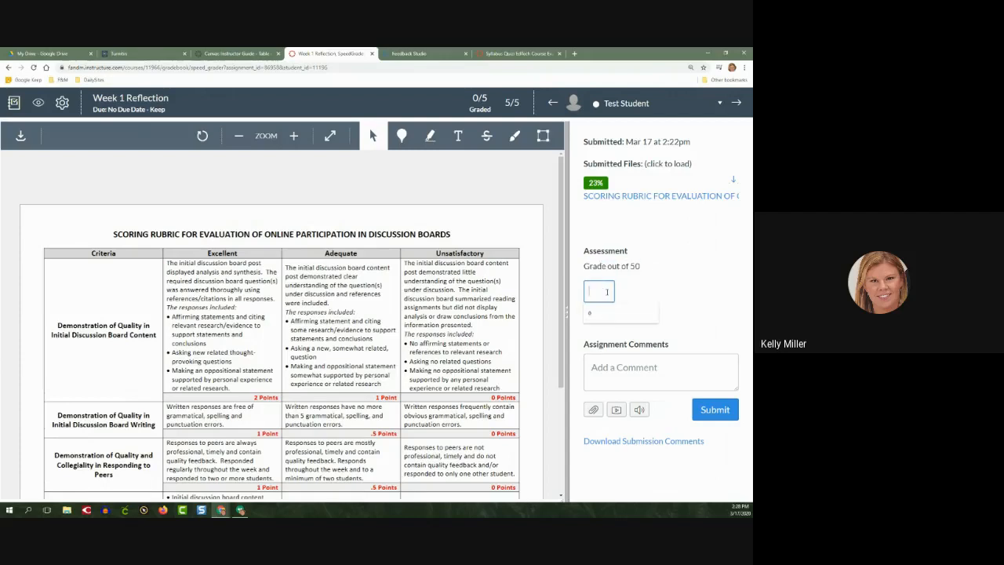
pyautogui.write('45')
pyautogui.press('Return')
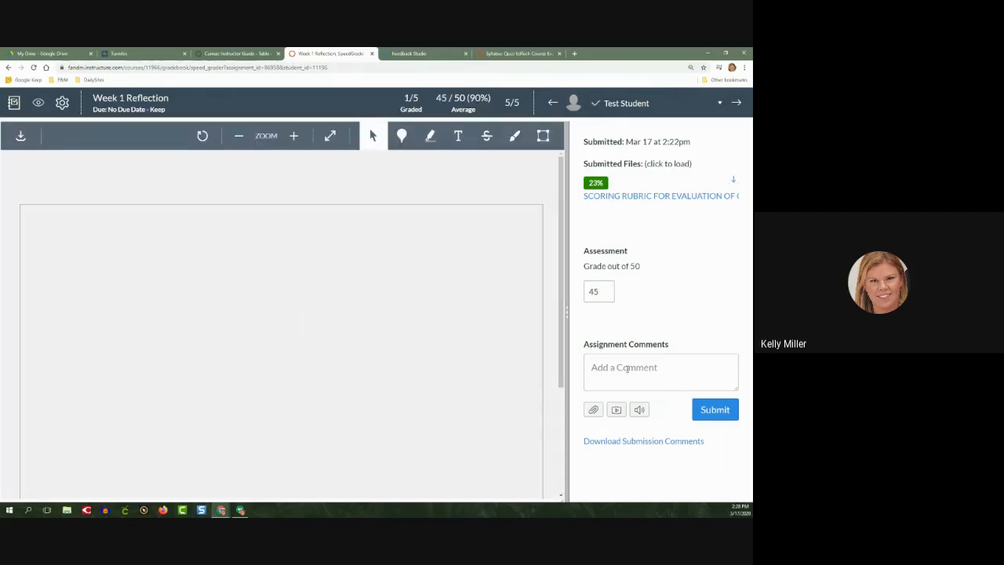
# Open the media comment recorder for the Test Student's submission, view its webcam recording options, and close it without recording
pyautogui.click(632, 368)
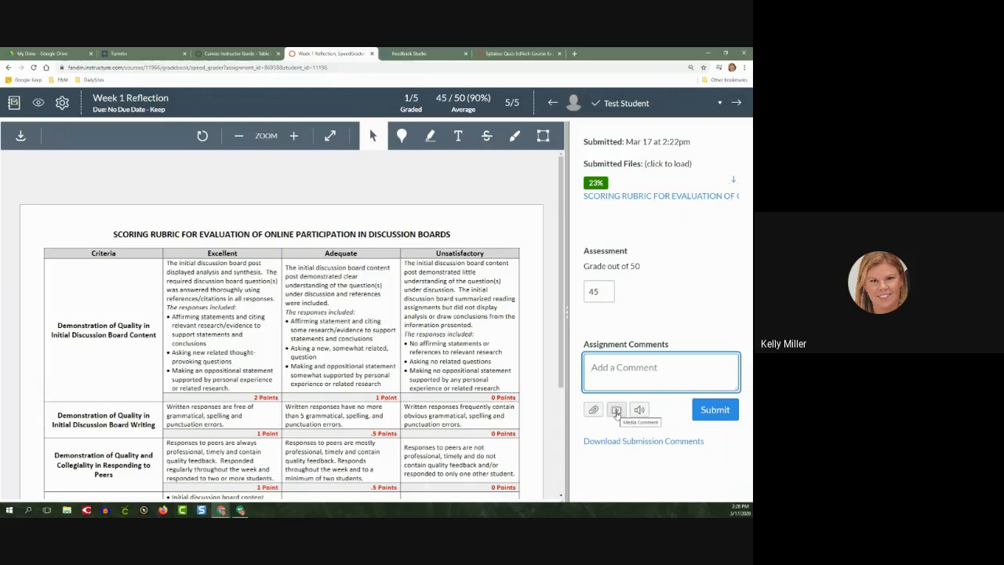
pyautogui.click(617, 410)
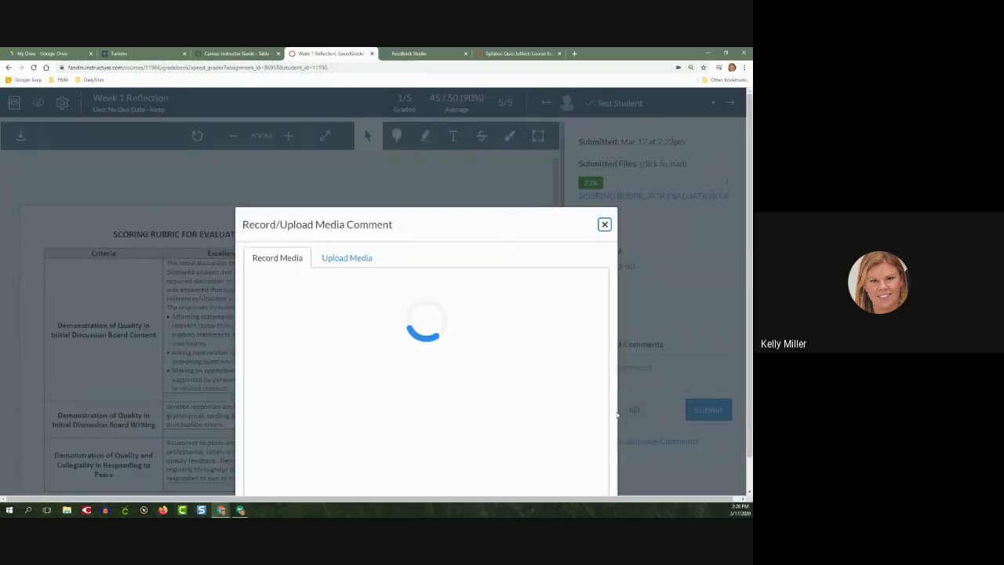
pyautogui.moveTo(473, 120); pyautogui.dragTo(449, 140)
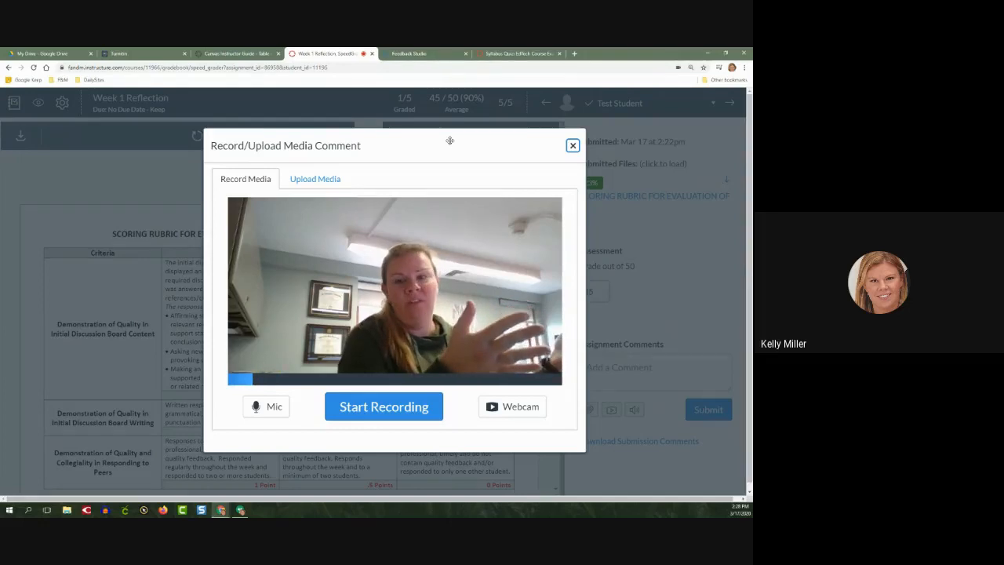
pyautogui.click(573, 146)
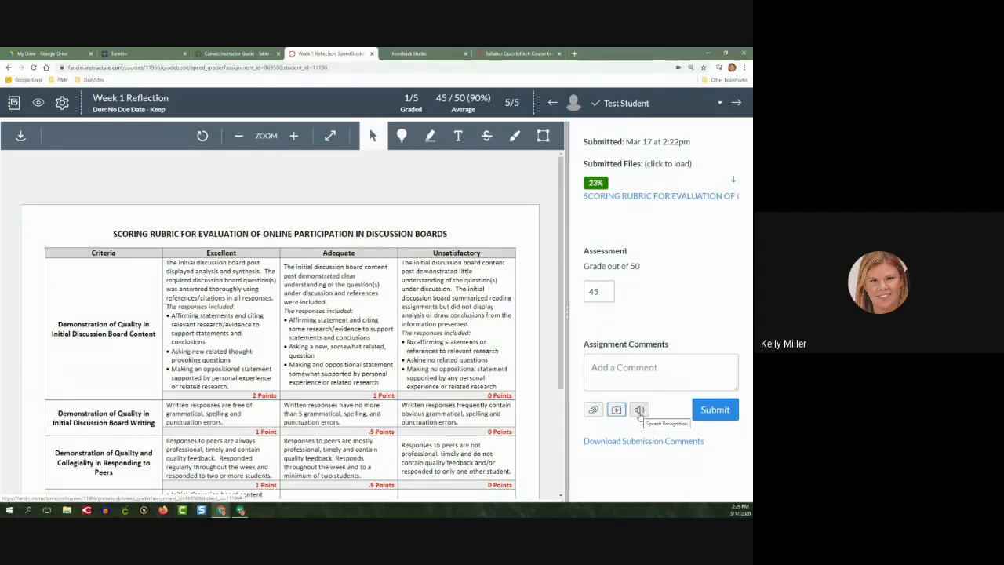
# Dictate and submit a speech-to-text comment praising the paper's great point and asking for more focus on the thesis statement from the previous week
pyautogui.click(639, 411)
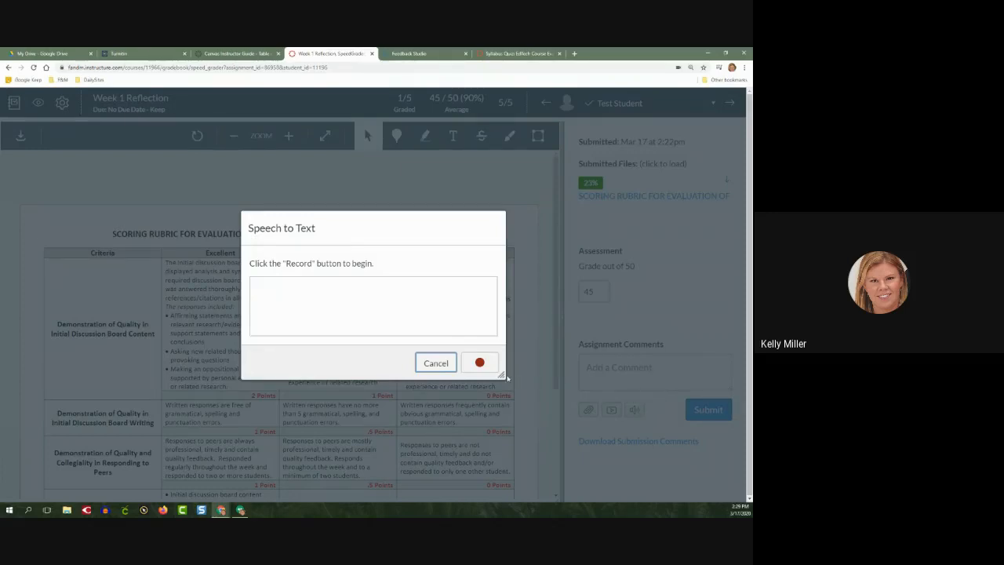
pyautogui.click(479, 363)
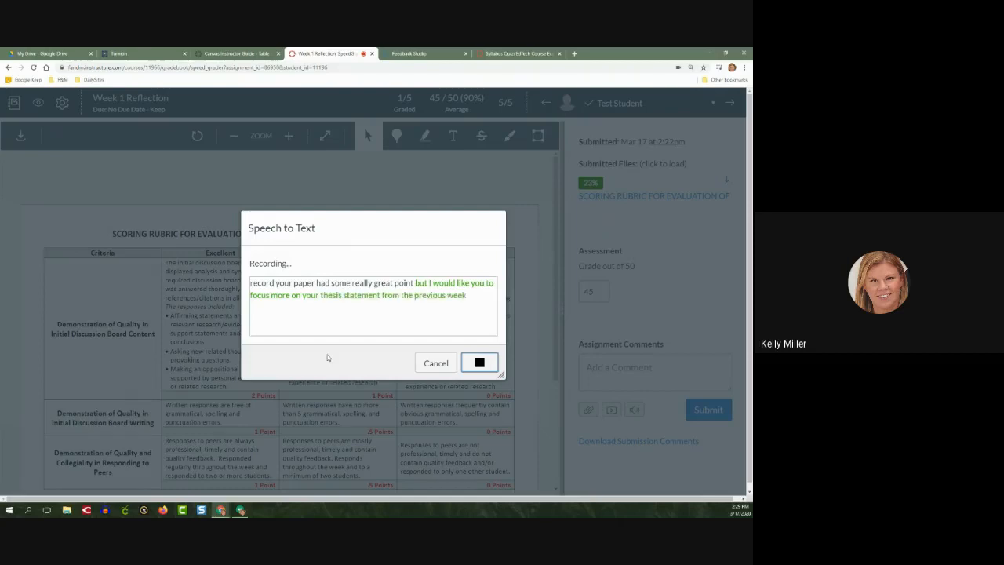
pyautogui.click(480, 362)
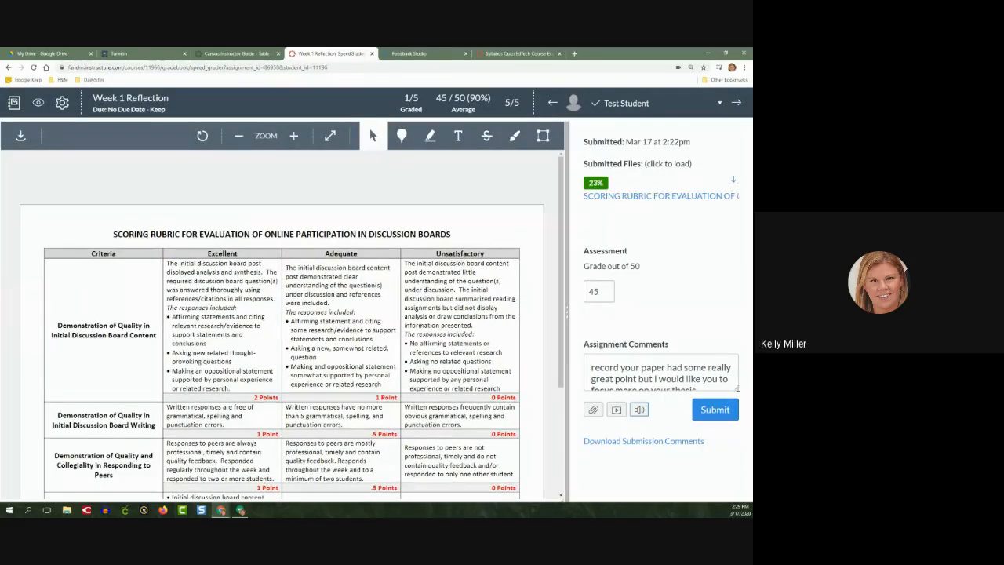
pyautogui.moveTo(737, 387); pyautogui.dragTo(746, 455)
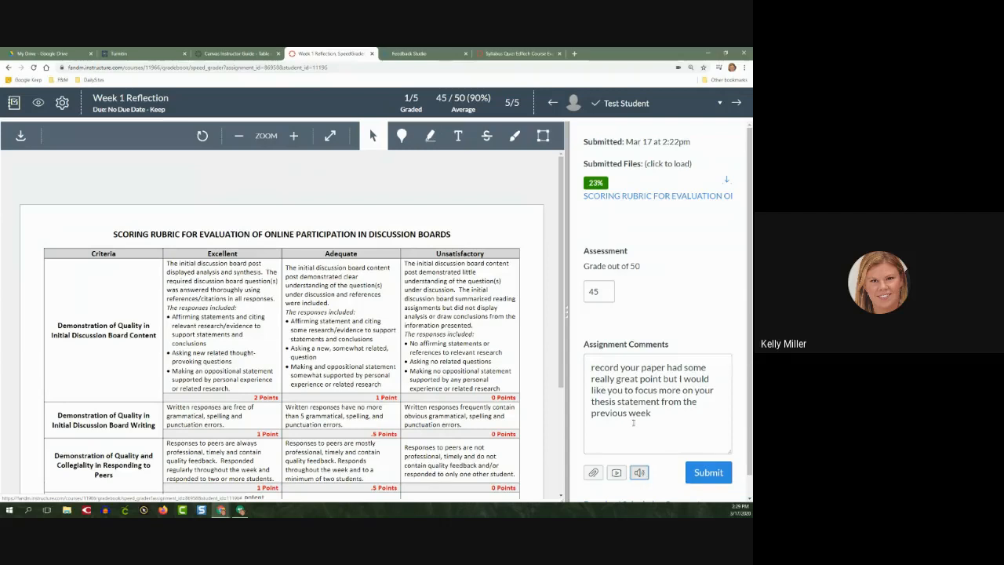
pyautogui.click(620, 377)
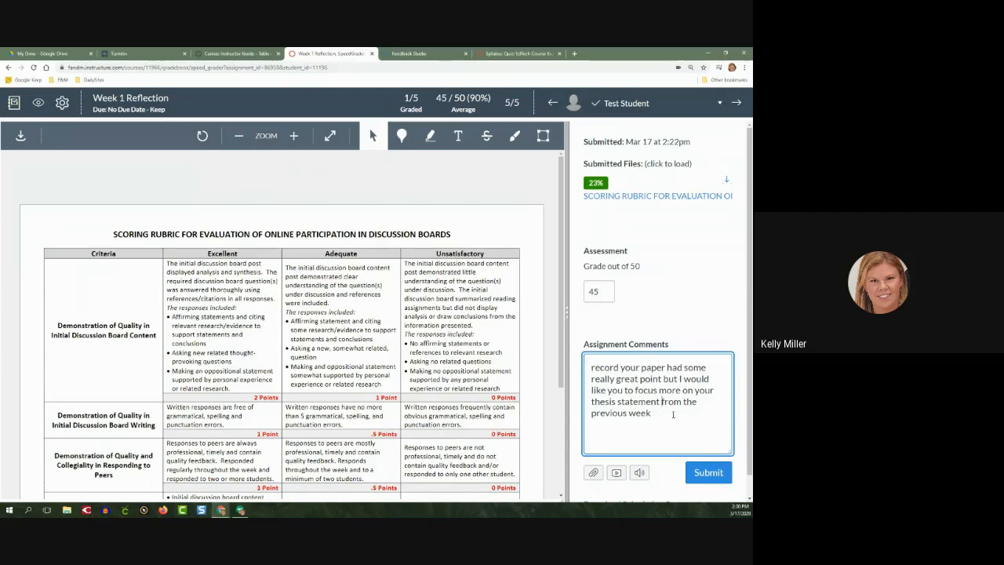
pyautogui.click(716, 475)
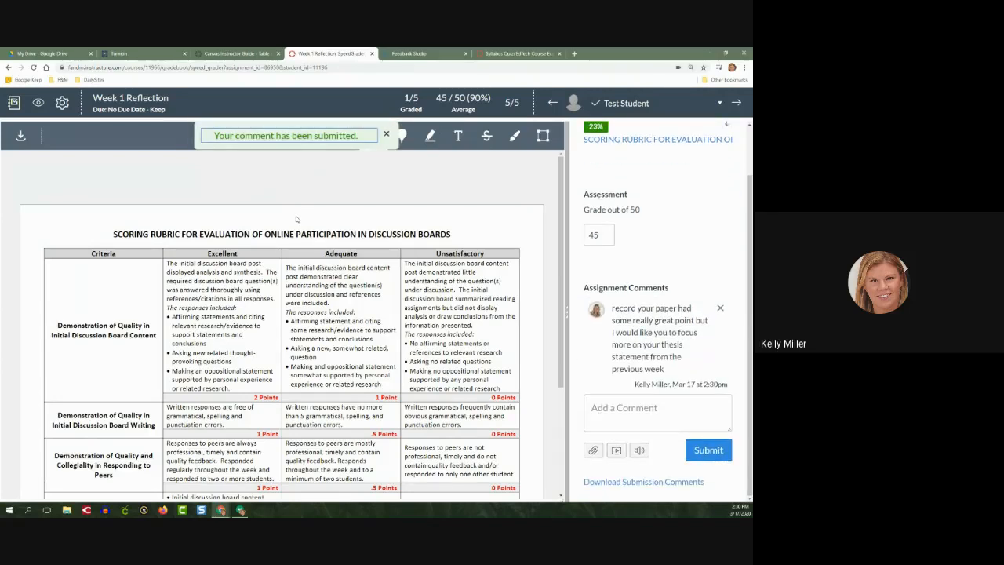
pyautogui.click(386, 135)
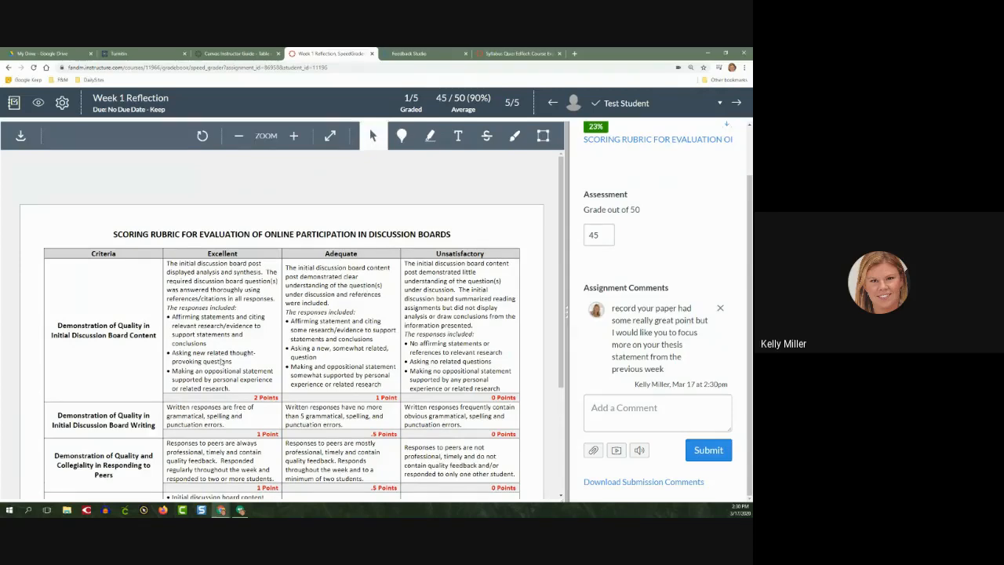
# Add a blue point annotation reading "Great point!" on the first paragraph of the Adequate column in the content criterion
pyautogui.scroll(-2, 323, 356)
pyautogui.scroll(2, 324, 356)
pyautogui.scroll(-1, 307, 317)
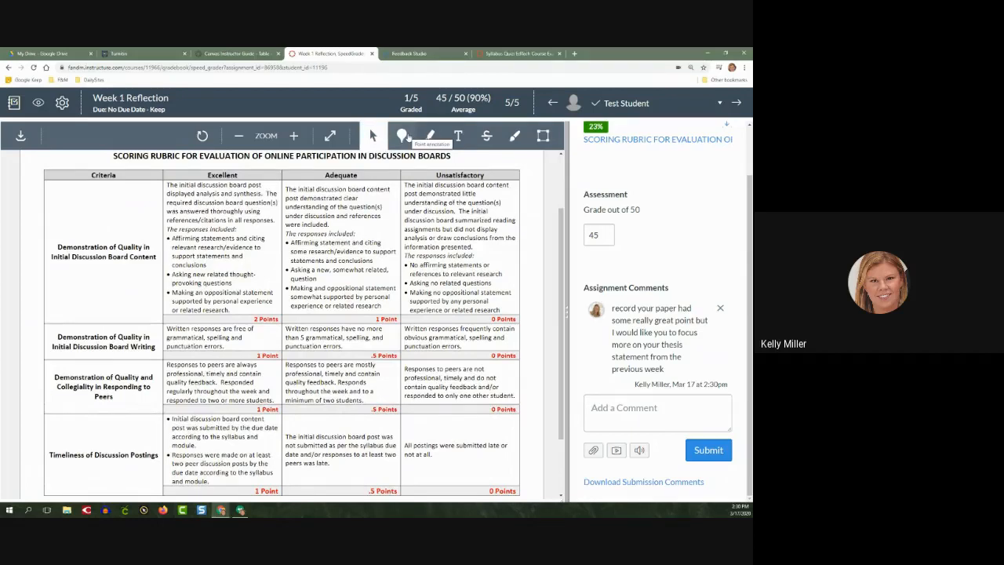
pyautogui.click(402, 136)
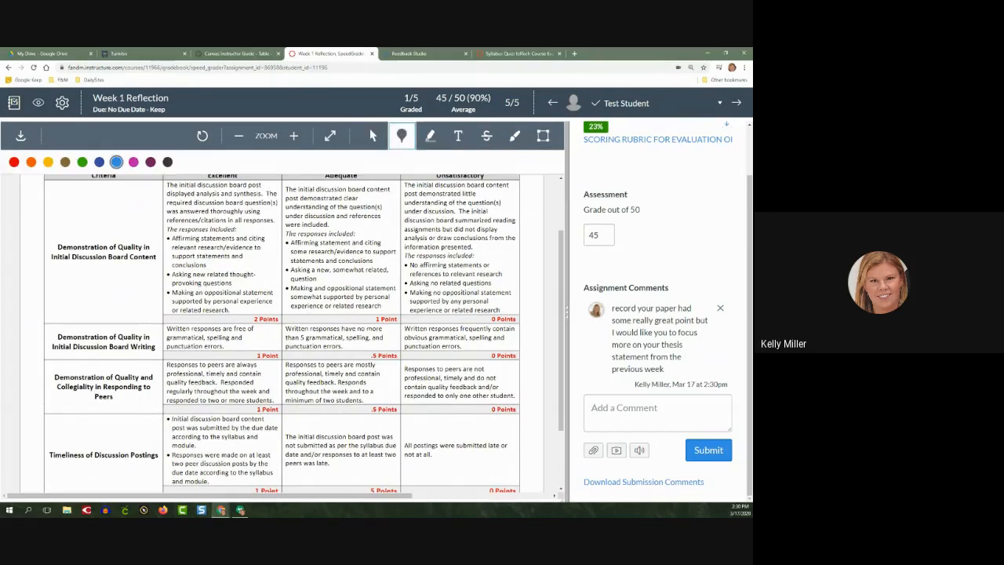
pyautogui.click(330, 218)
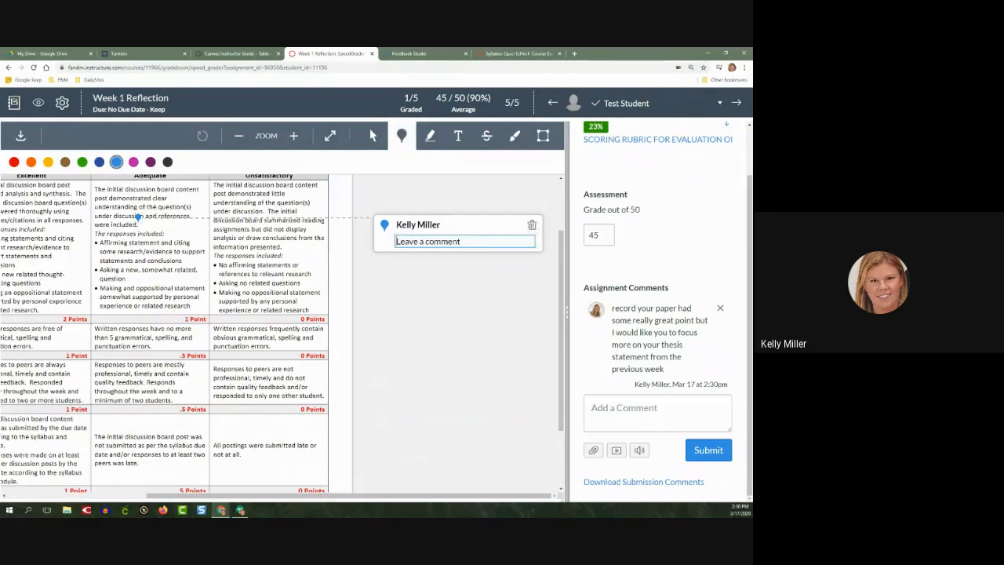
pyautogui.write('Great point!')
pyautogui.press('Return')
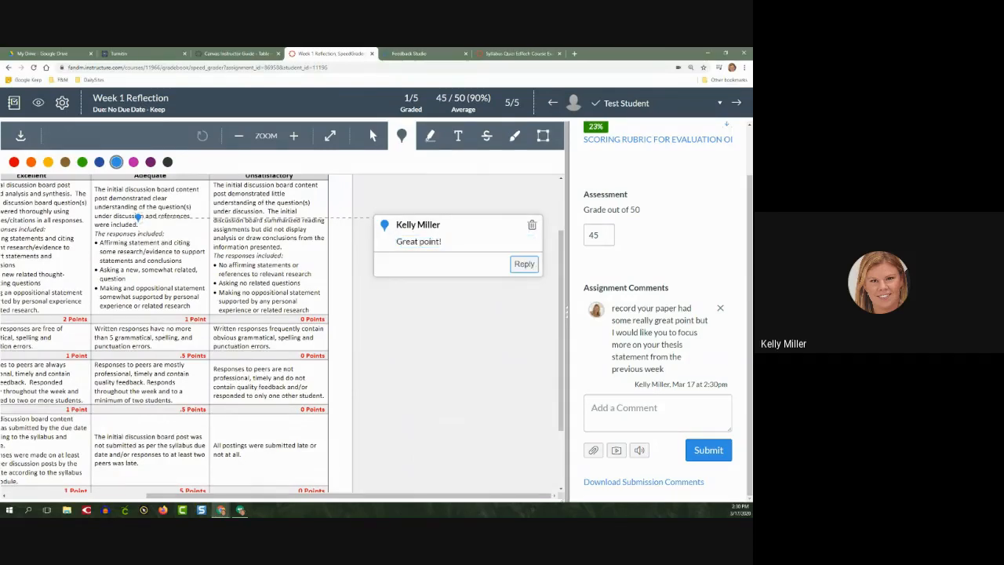
# Highlight the three bulleted responses in the Unsatisfactory column in yellow and attach the comment "dfsdfsd"
pyautogui.click(430, 136)
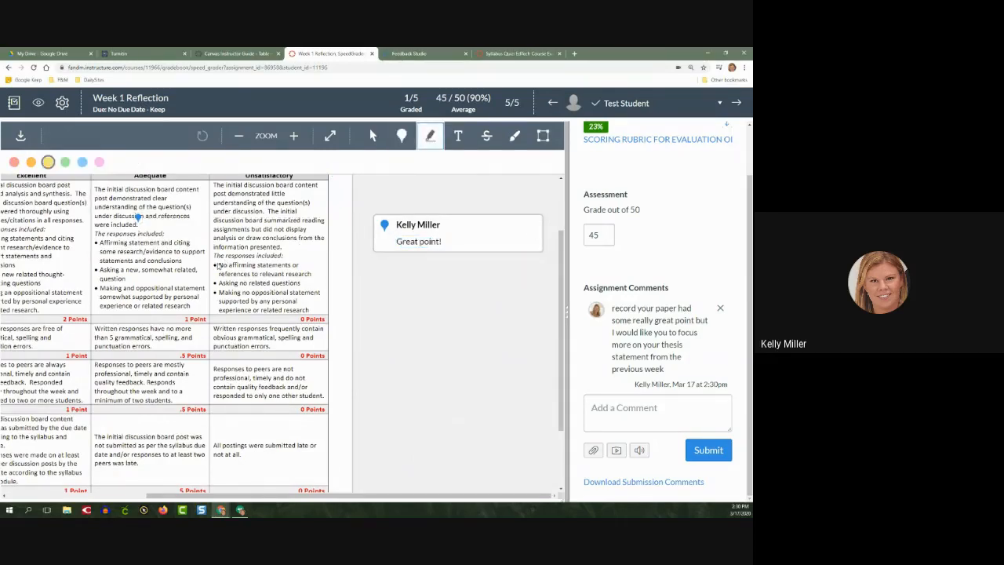
pyautogui.moveTo(218, 264); pyautogui.dragTo(325, 296)
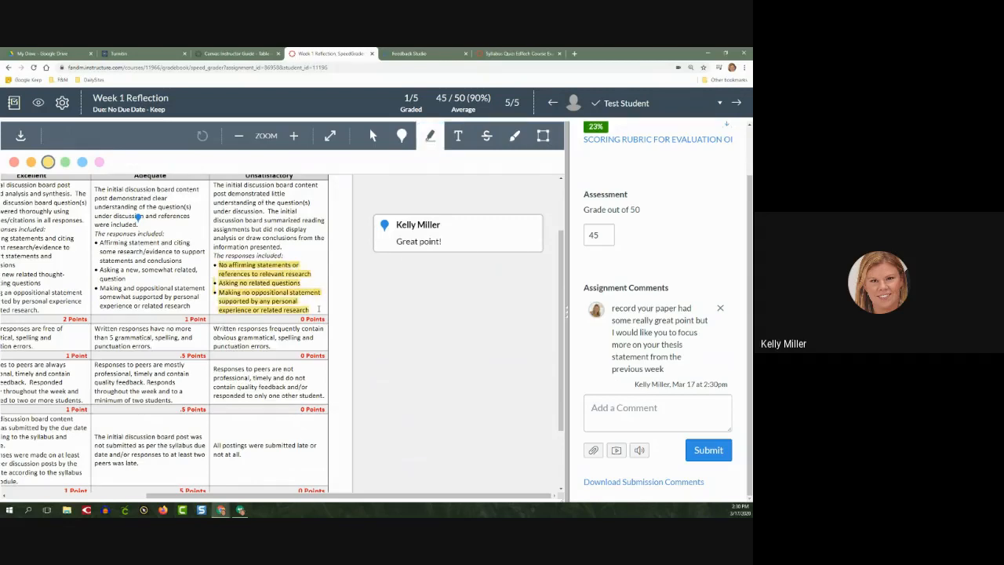
pyautogui.click(360, 271)
pyautogui.write('dfsdfsd')
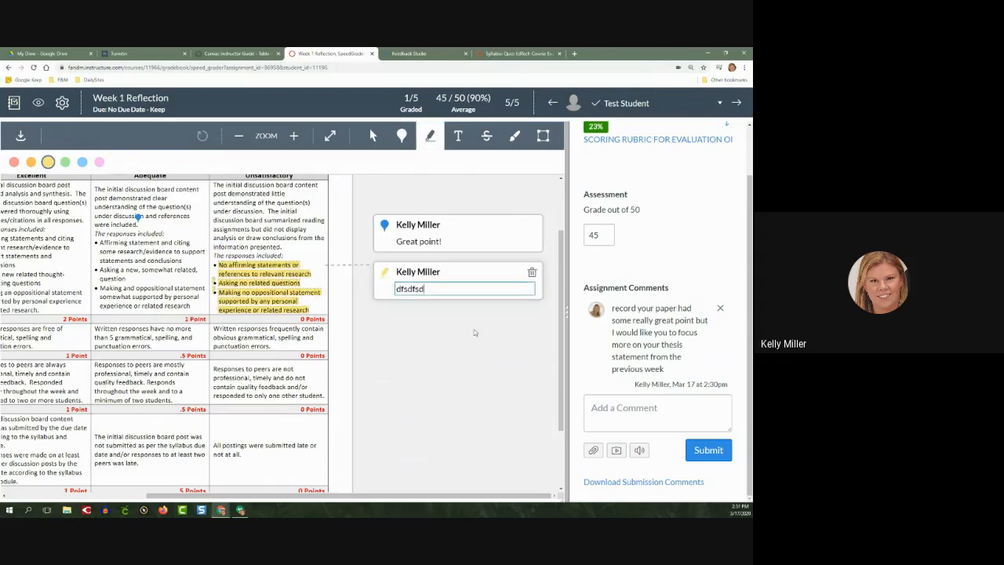
pyautogui.press('Return')
# Place the free text annotation "sdfasdfsdfasdf" above the Unsatisfactory entry in the Timeliness of Discussion Postings row
pyautogui.click(457, 136)
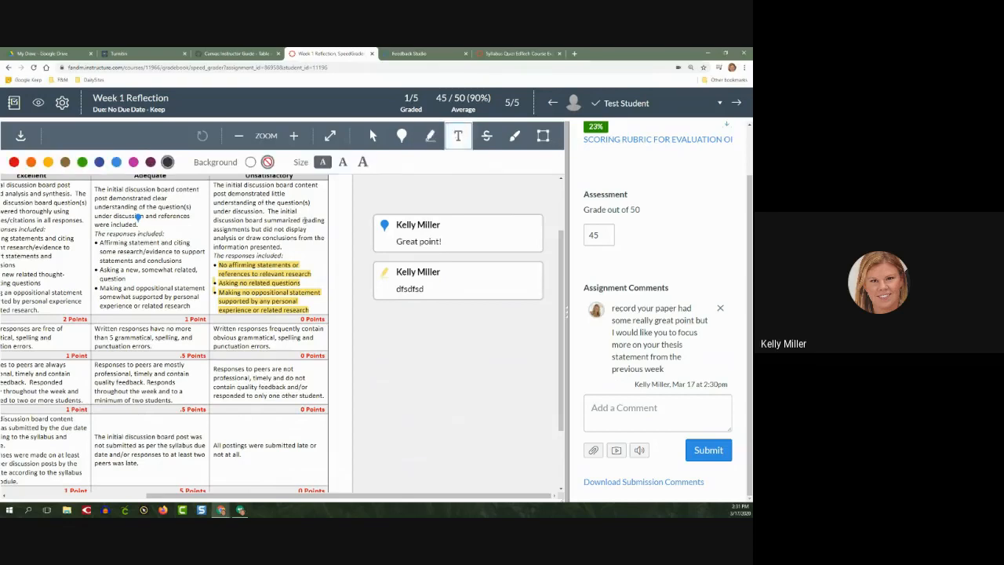
pyautogui.scroll(-1, 184, 234)
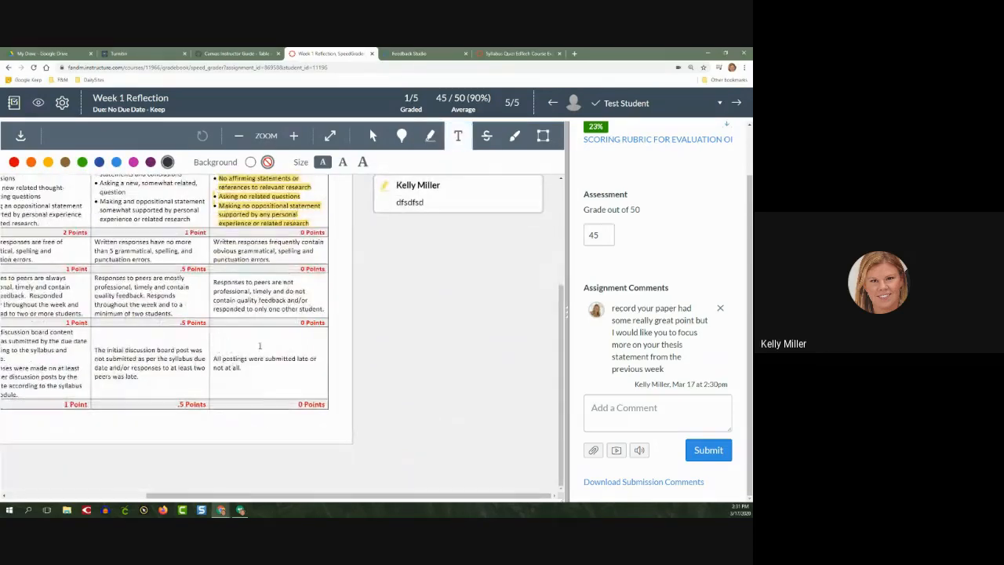
pyautogui.click(279, 343)
pyautogui.write('sdfasdfsdfasdf')
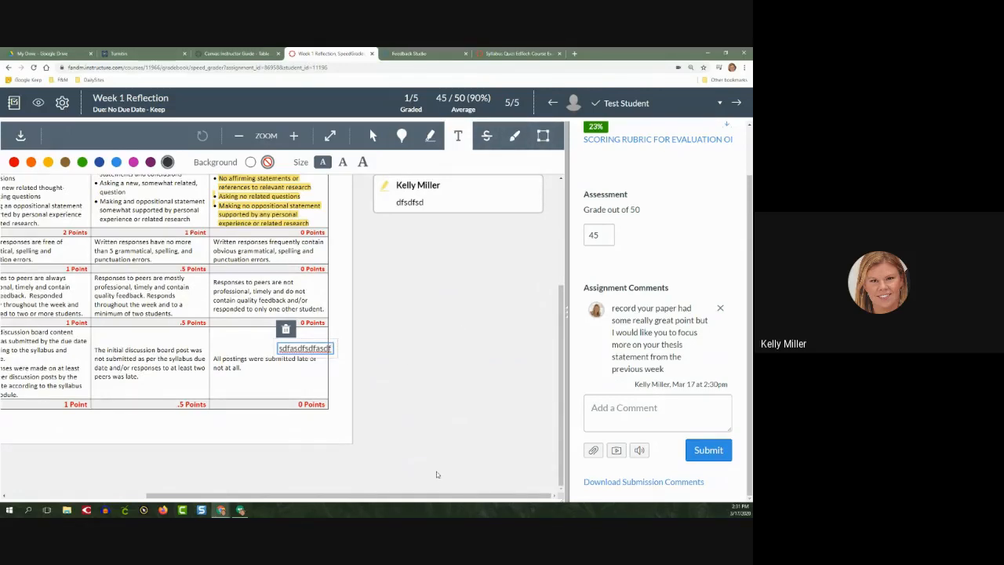
pyautogui.moveTo(421, 498); pyautogui.dragTo(283, 498)
pyautogui.scroll(3, 321, 409)
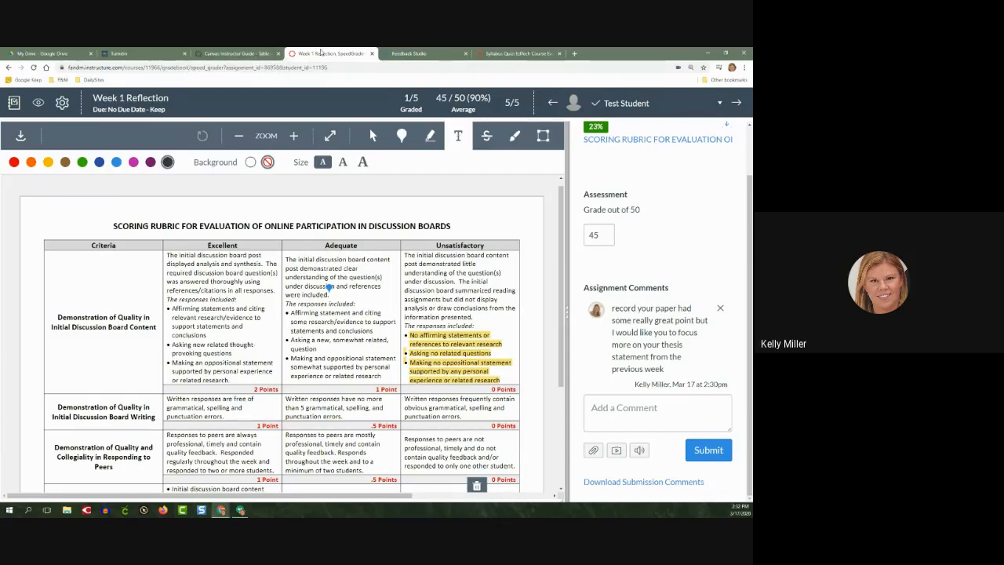
pyautogui.click(248, 53)
pyautogui.click(333, 53)
pyautogui.scroll(-3, 549, 417)
pyautogui.scroll(2, 541, 412)
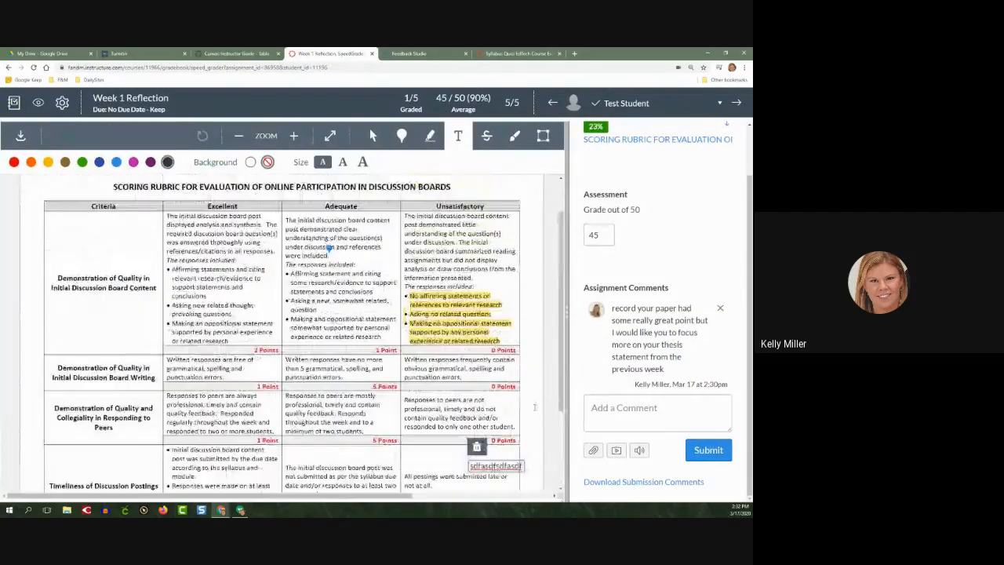
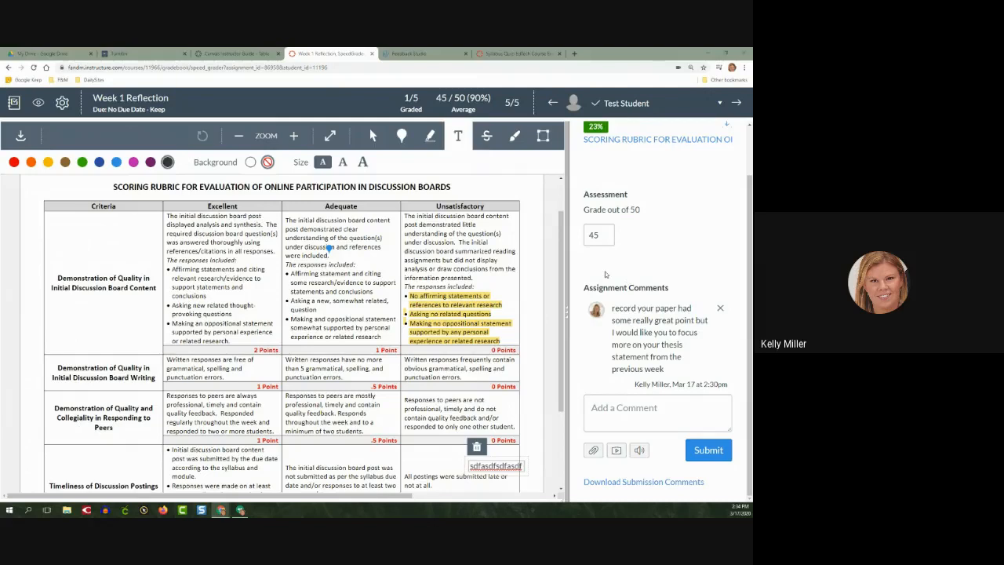
pyautogui.moveTo(694, 267)
pyautogui.mouseDown()
pyautogui.moveTo(588, 267)
pyautogui.moveTo(678, 271)
pyautogui.mouseUp()
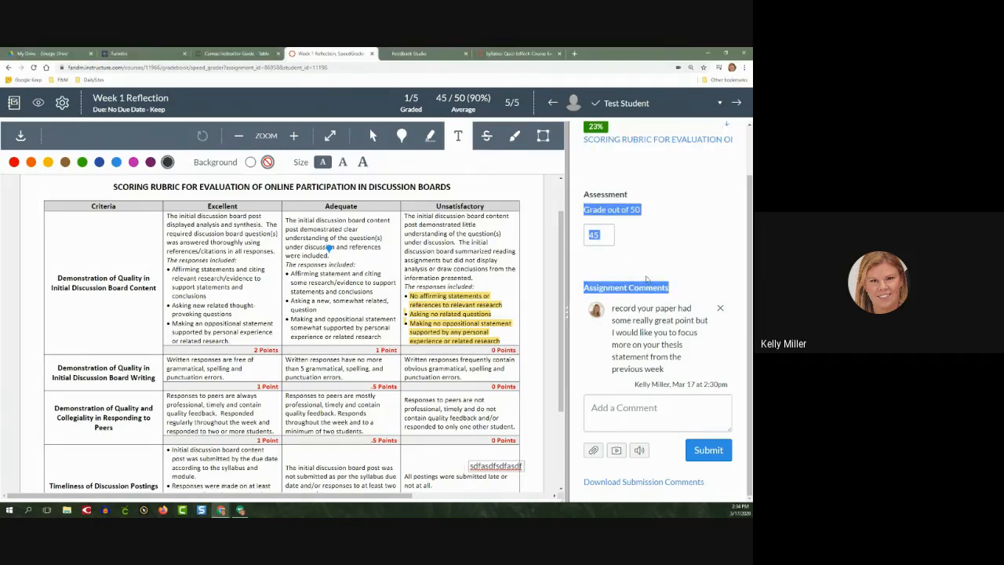
pyautogui.click(613, 270)
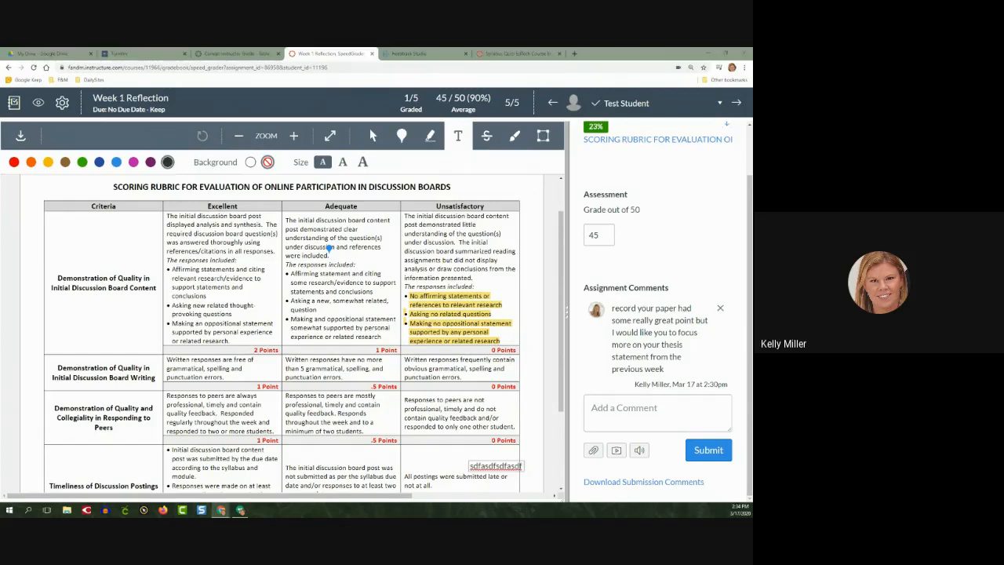
# From the gradebook, open the submitted "What did you do over spring break?" post in SpeedGrader and grade it Complete
pyautogui.click(13, 103)
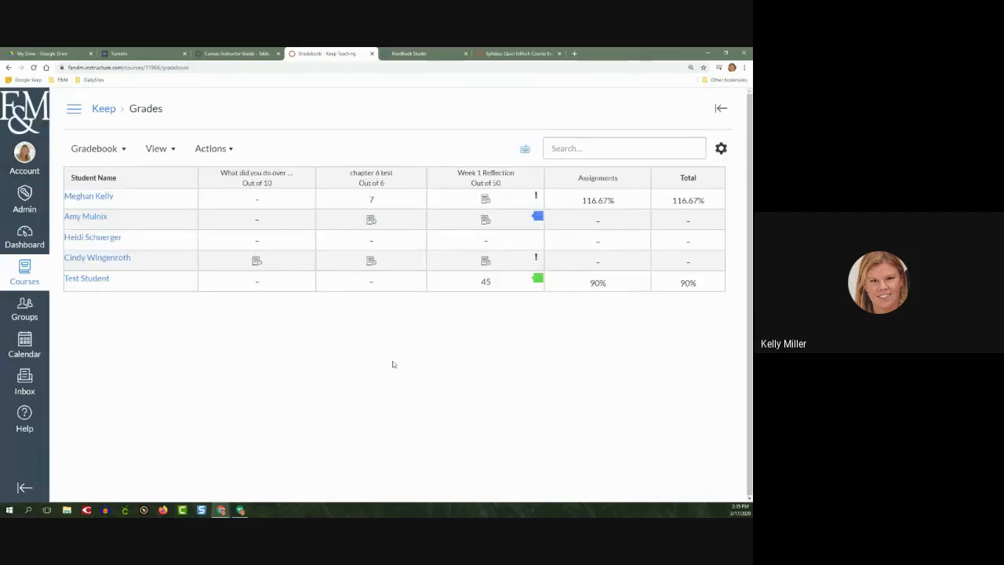
pyautogui.click(301, 262)
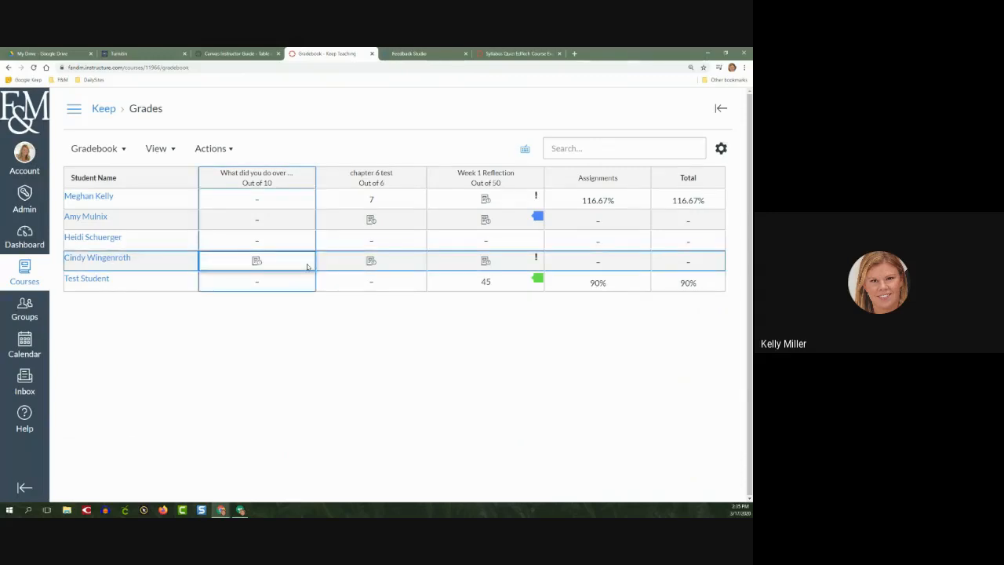
pyautogui.click(307, 263)
pyautogui.click(658, 207)
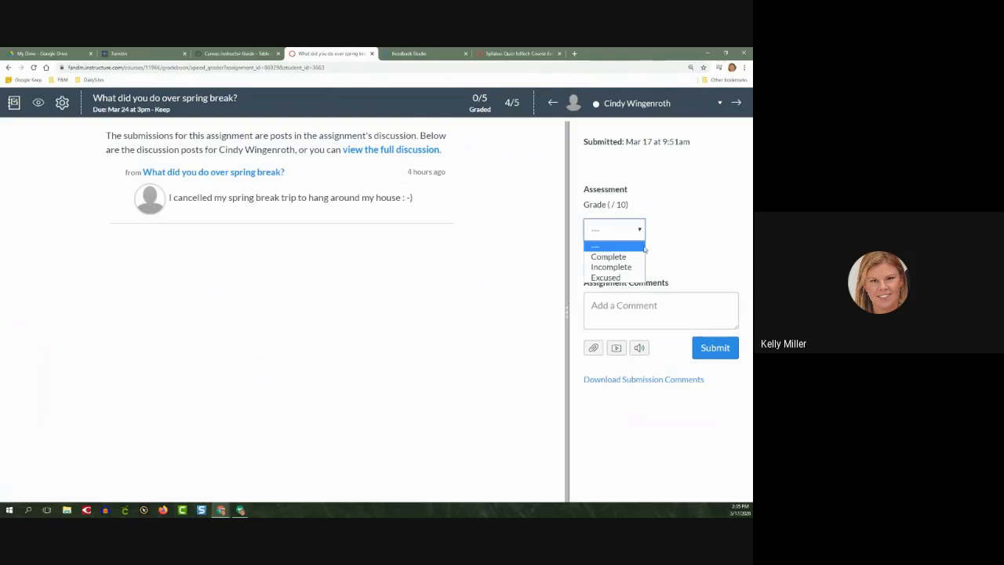
pyautogui.click(642, 258)
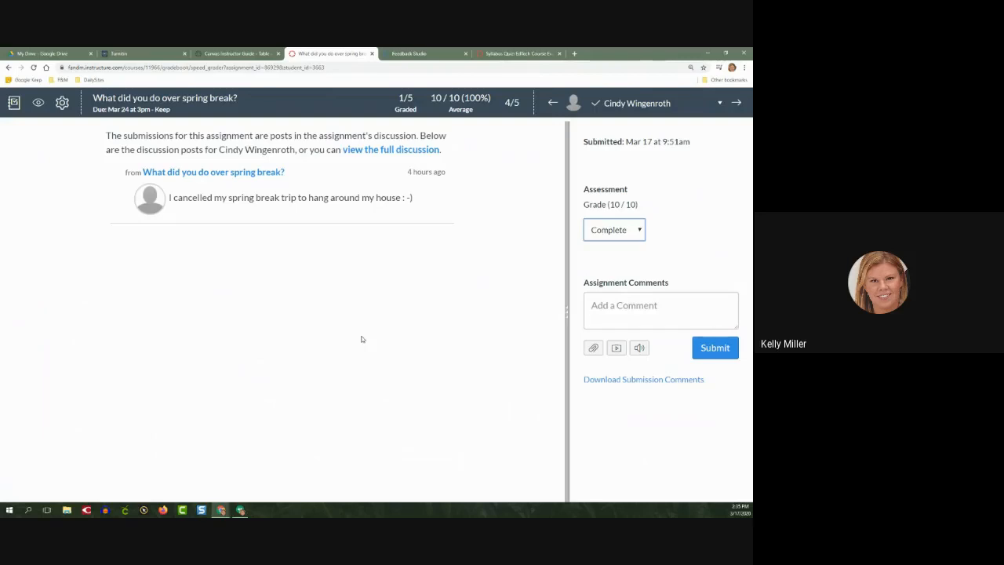
pyautogui.click(438, 259)
pyautogui.moveTo(105, 136); pyautogui.dragTo(457, 151)
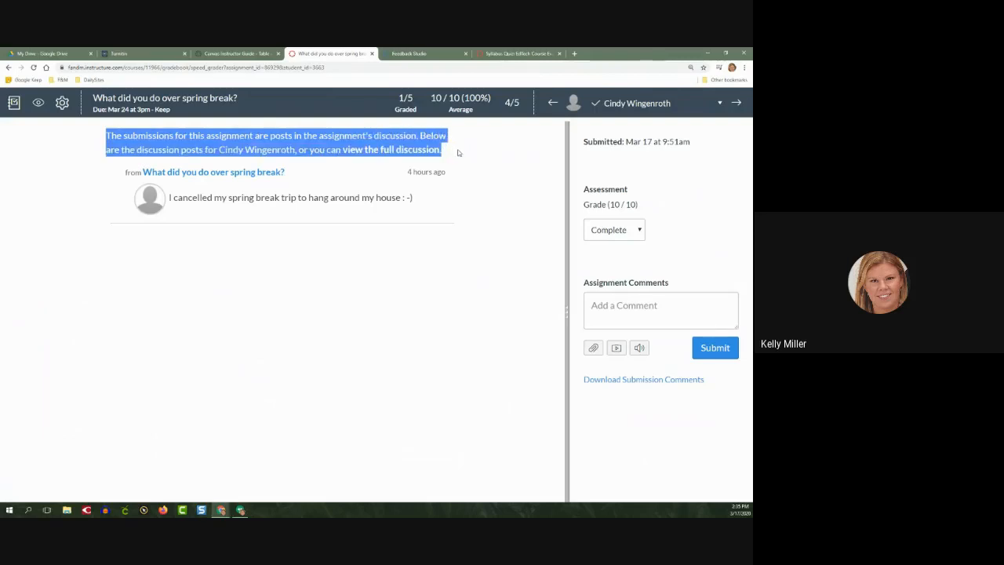
pyautogui.click(475, 160)
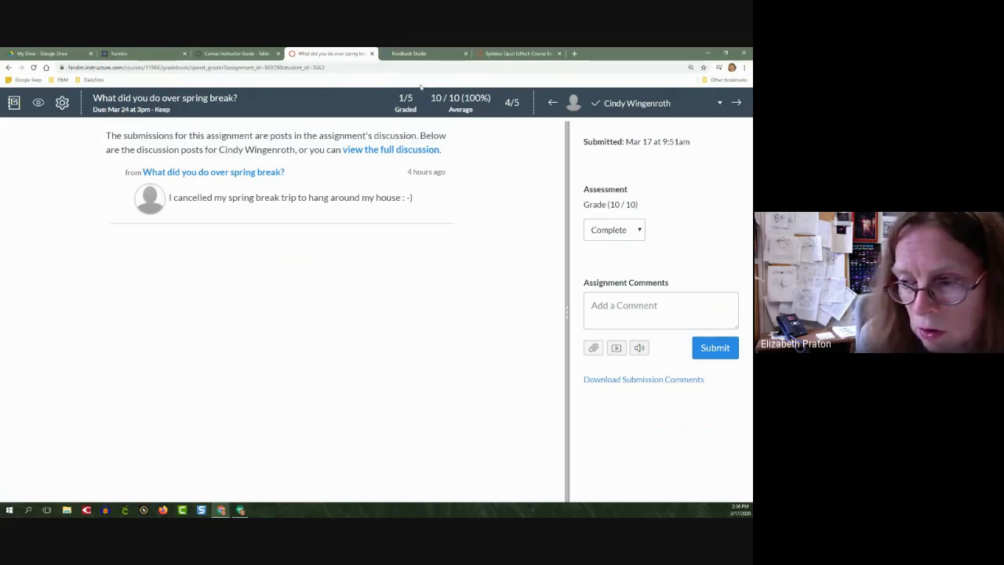
# Go to the course's assignments, open the Week 1 Reflection assignment, and launch its SpeedGrader in a separate tab
pyautogui.click(18, 107)
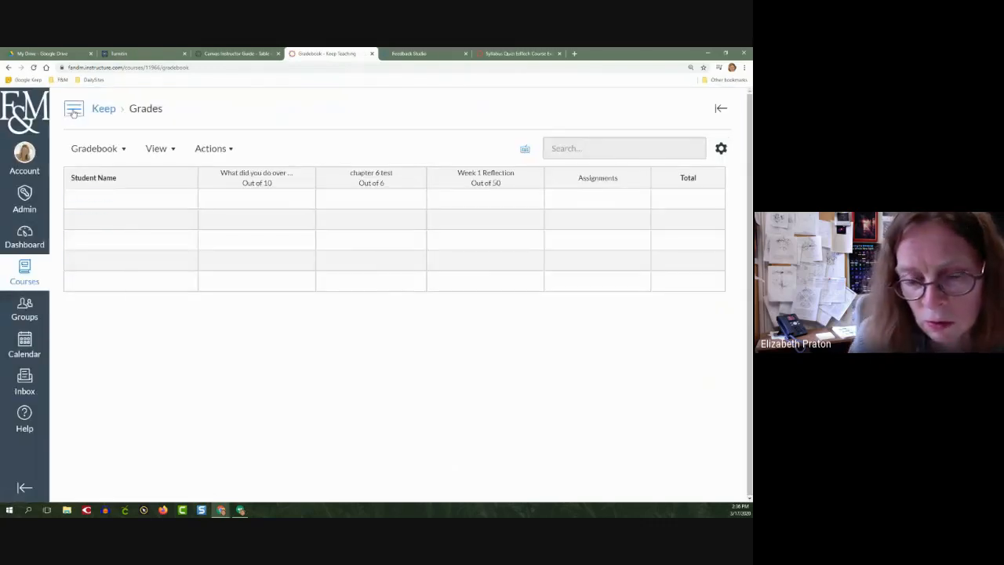
pyautogui.click(76, 110)
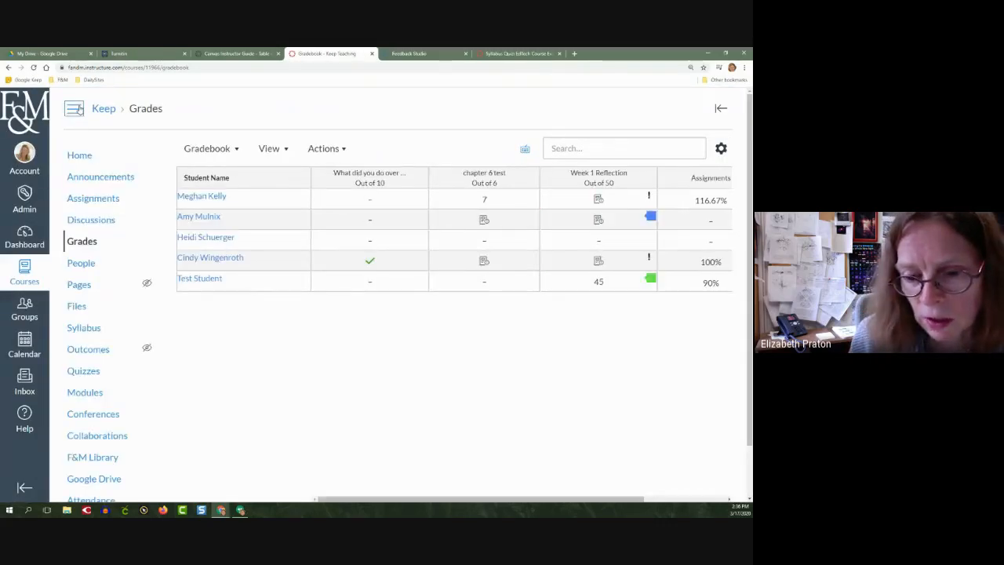
pyautogui.click(98, 199)
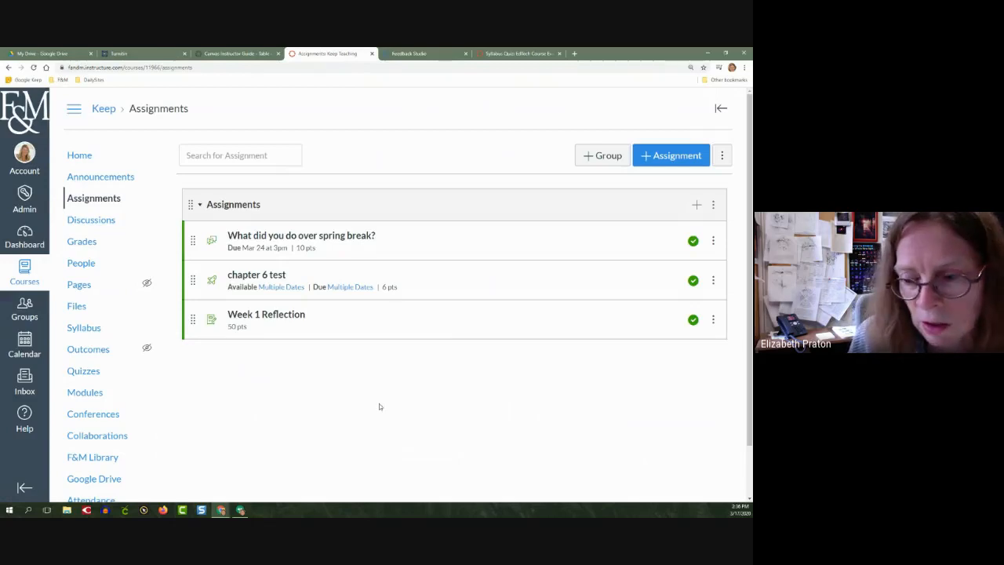
pyautogui.click(296, 315)
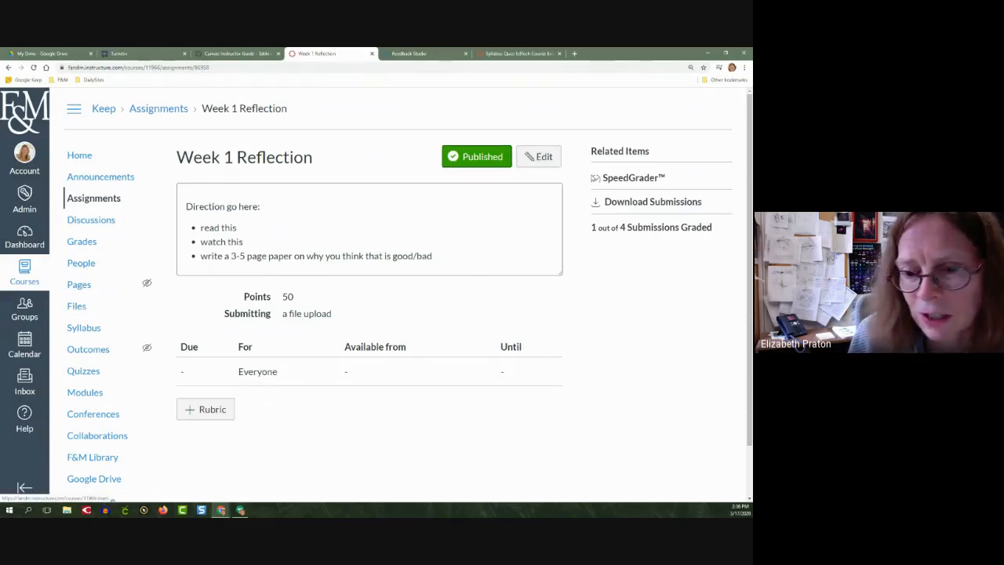
pyautogui.rightClick(623, 179)
pyautogui.click(651, 186)
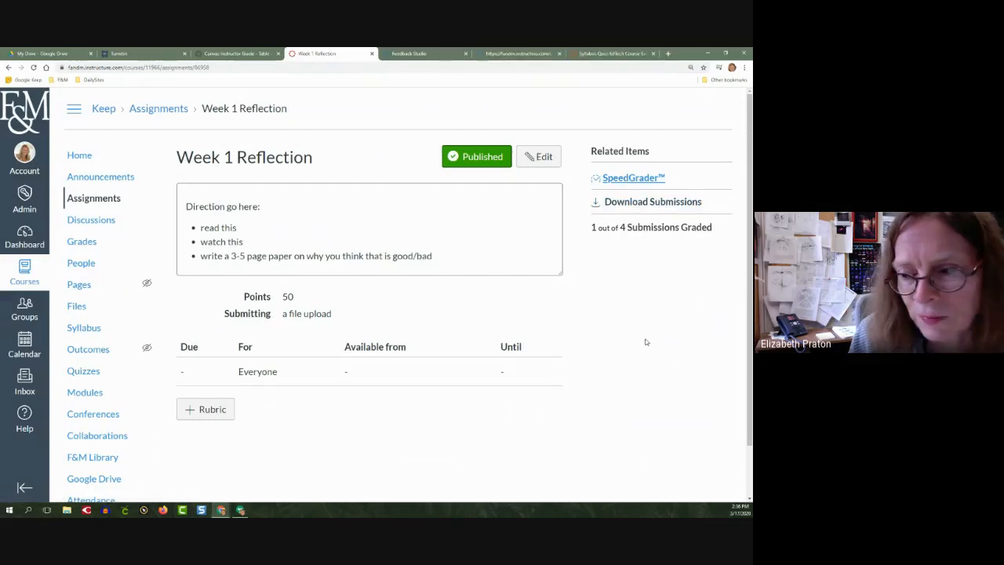
# Edit the Week 1 Reflection assignment to require peer reviews with automatic assignment
pyautogui.click(537, 159)
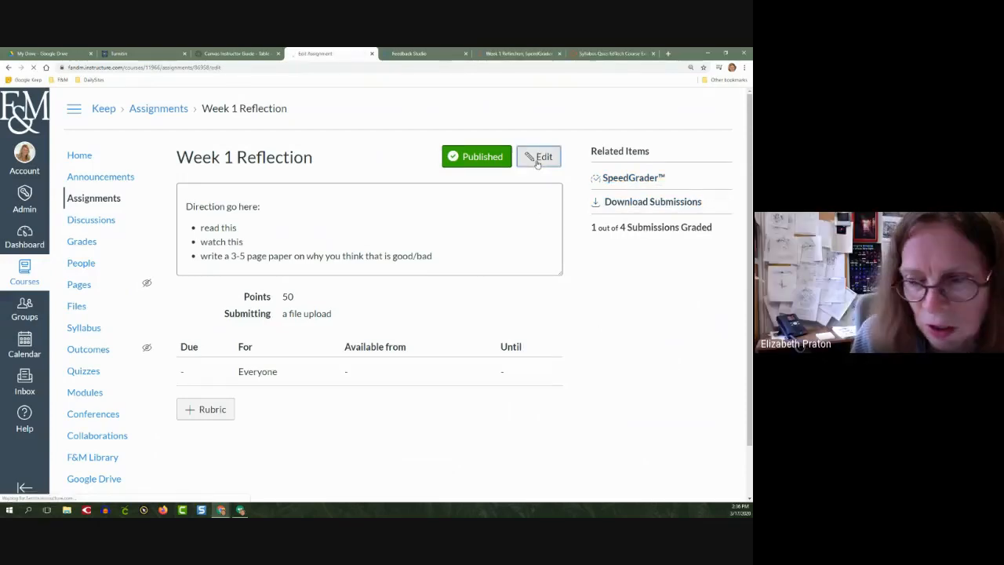
pyautogui.scroll(-2, 378, 398)
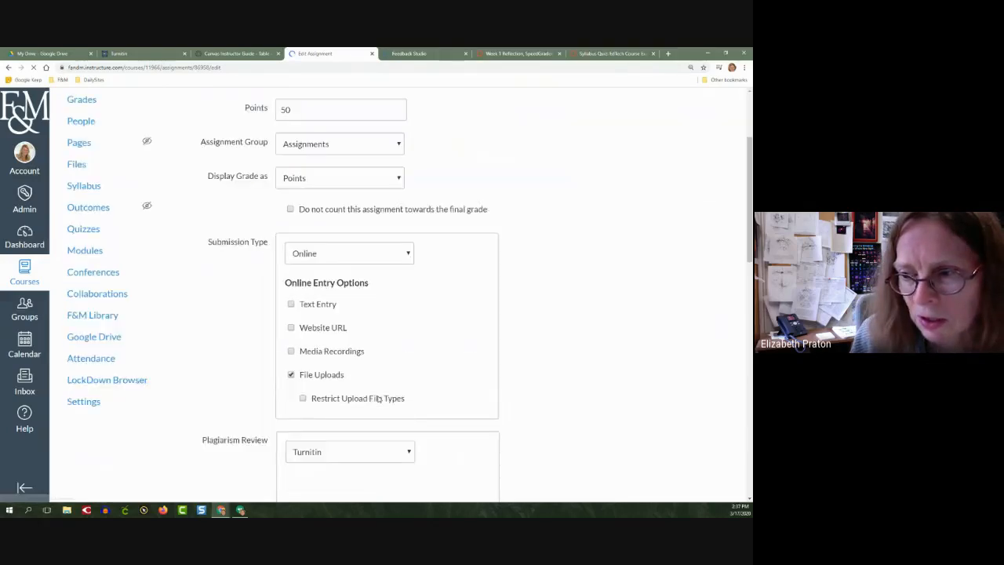
pyautogui.scroll(-2, 245, 384)
pyautogui.scroll(-10, 242, 384)
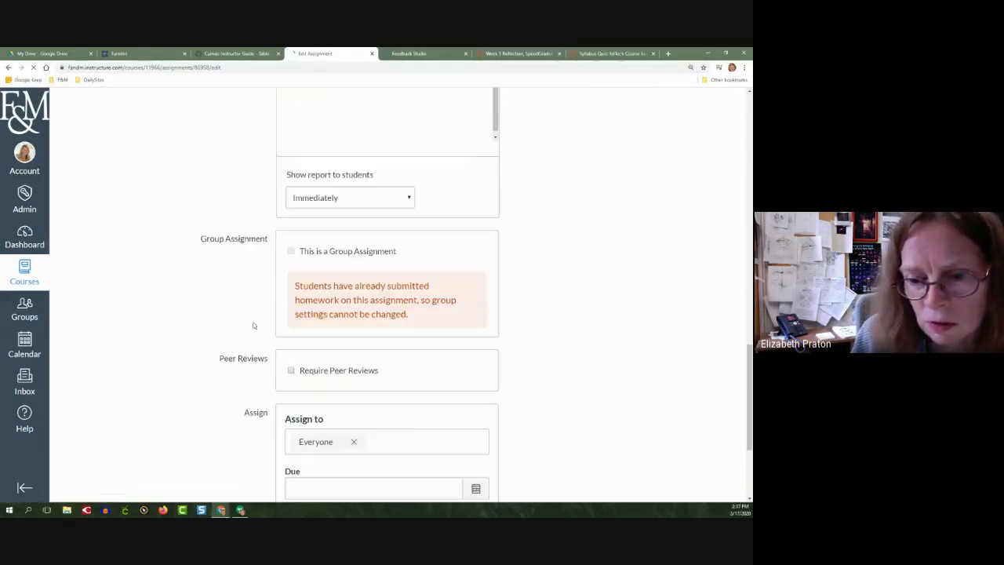
pyautogui.click(290, 370)
pyautogui.scroll(-2, 228, 373)
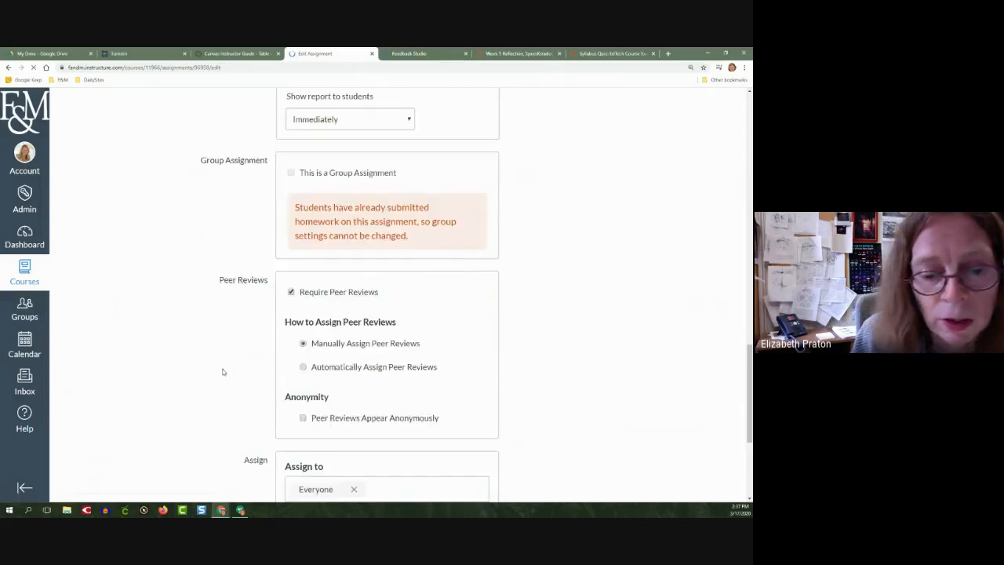
pyautogui.click(303, 367)
pyautogui.scroll(-3, 563, 406)
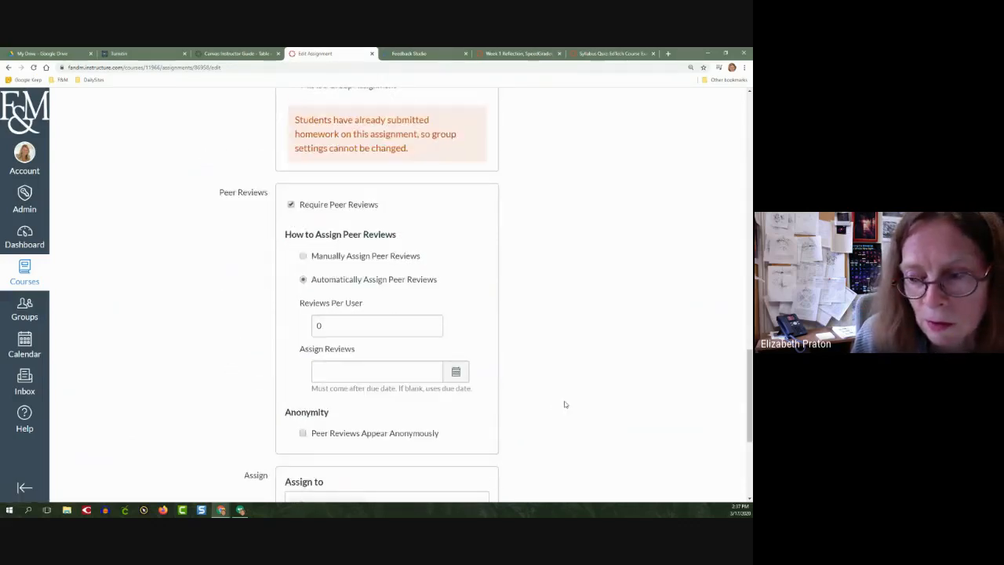
pyautogui.scroll(3, 392, 333)
pyautogui.scroll(-2, 306, 284)
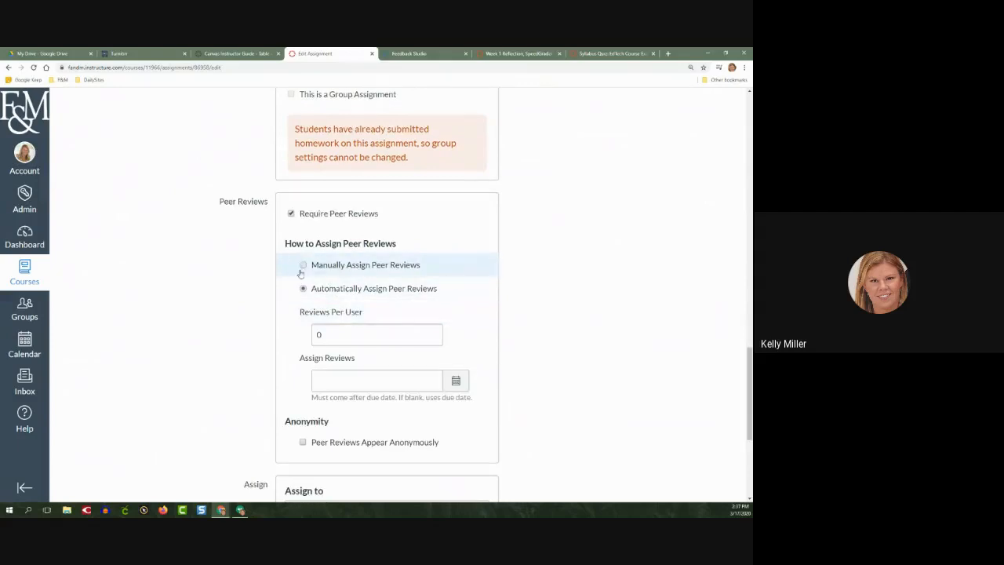
# Compare manual and automatic peer review assignment, settling on automatic with 3 reviews per user
pyautogui.click(291, 215)
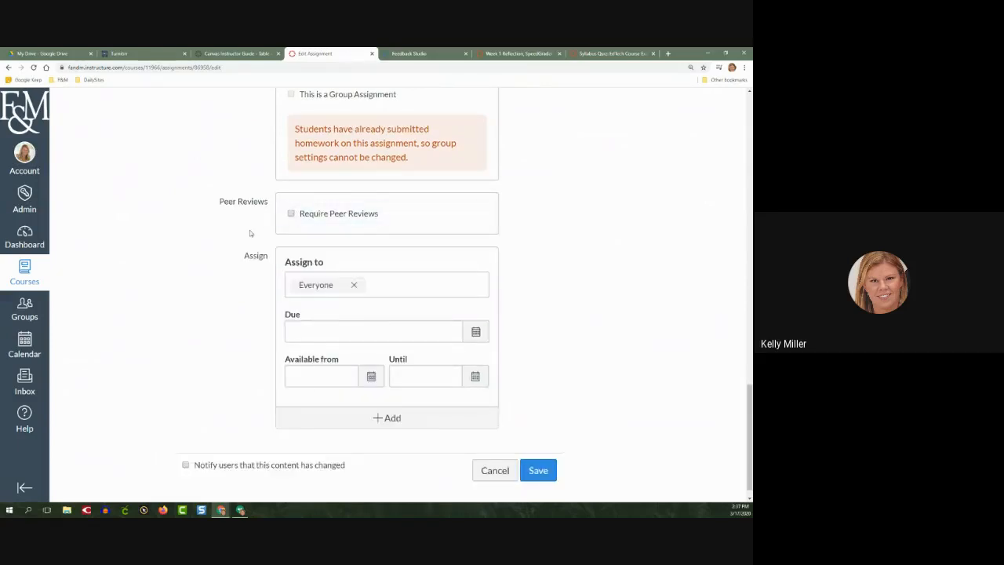
pyautogui.click(291, 214)
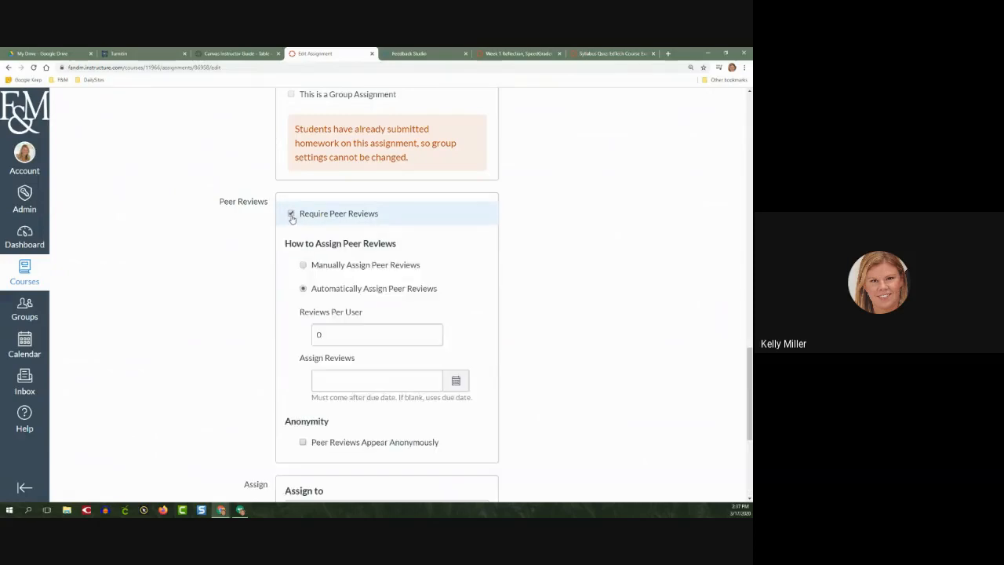
pyautogui.click(303, 266)
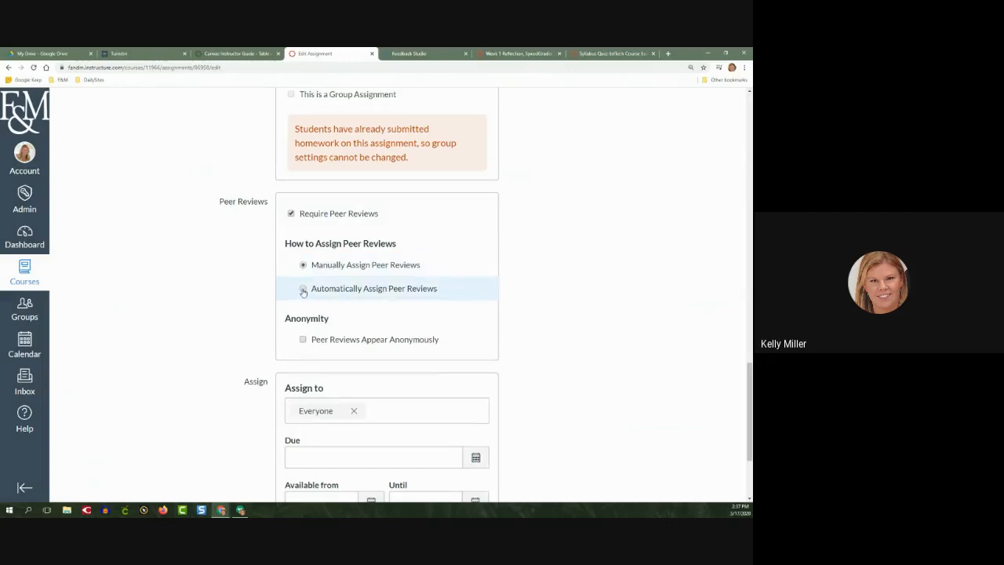
pyautogui.click(303, 288)
pyautogui.scroll(-1, 243, 296)
pyautogui.doubleClick(317, 296)
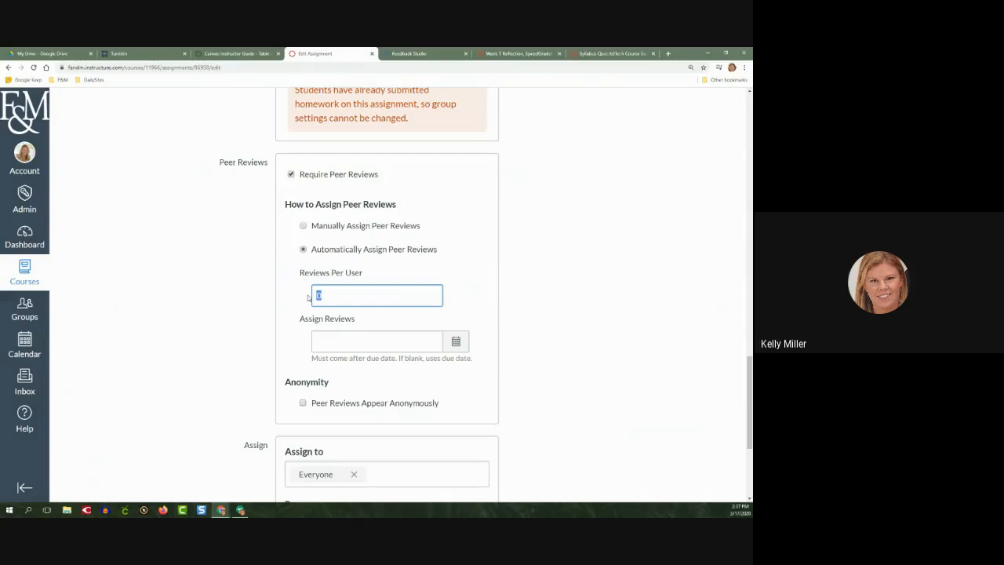
pyautogui.write('3')
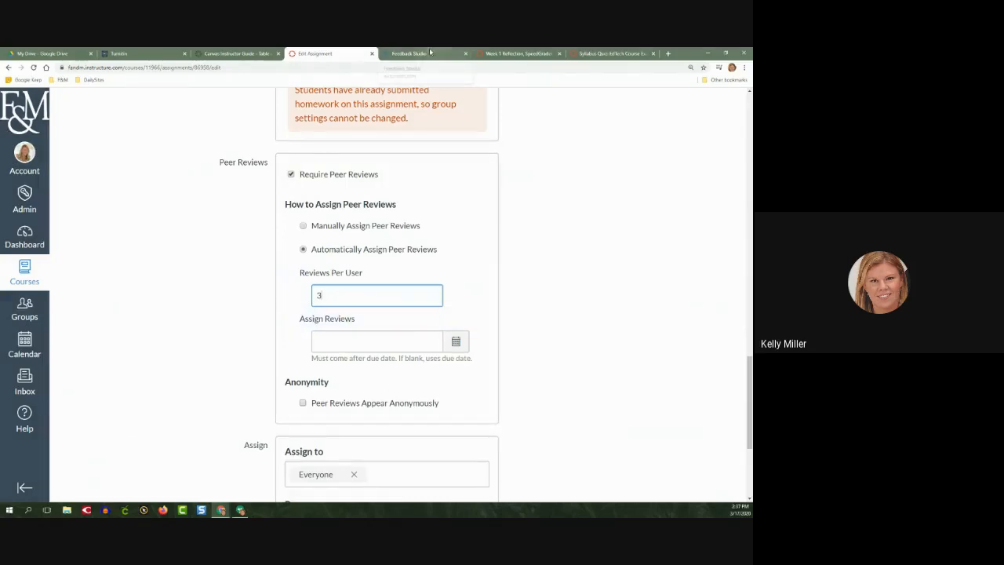
# Examine the first student's Reflection.pdf submission and the annotation tools in SpeedGrader, alongside the assignment's peer review settings
pyautogui.click(429, 53)
pyautogui.click(334, 53)
pyautogui.click(521, 53)
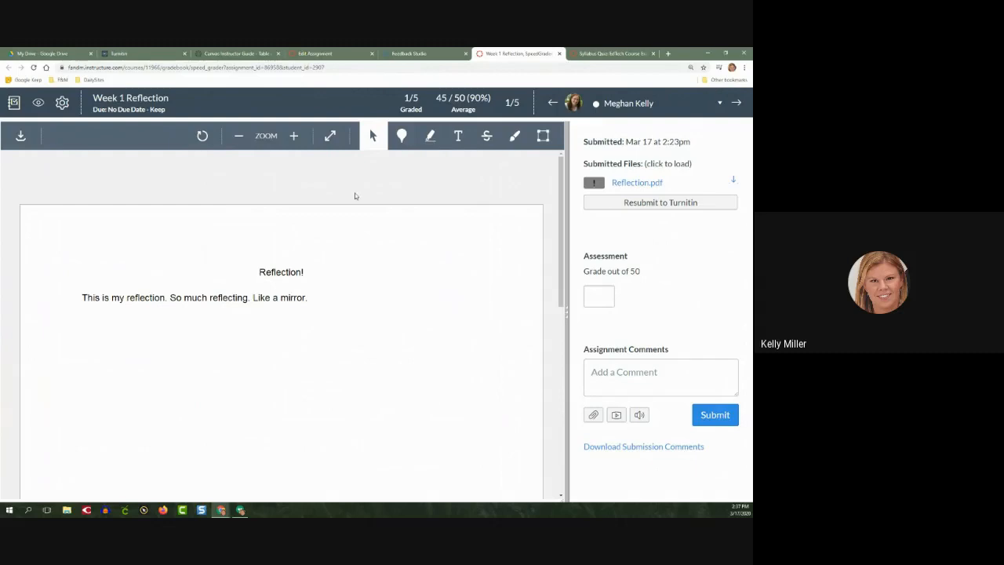
pyautogui.click(363, 139)
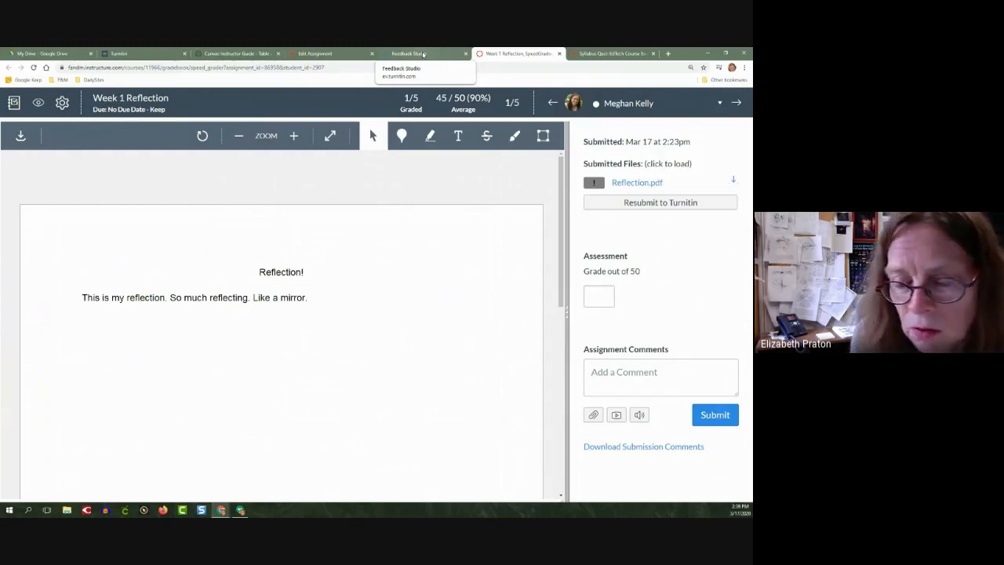
pyautogui.click(345, 53)
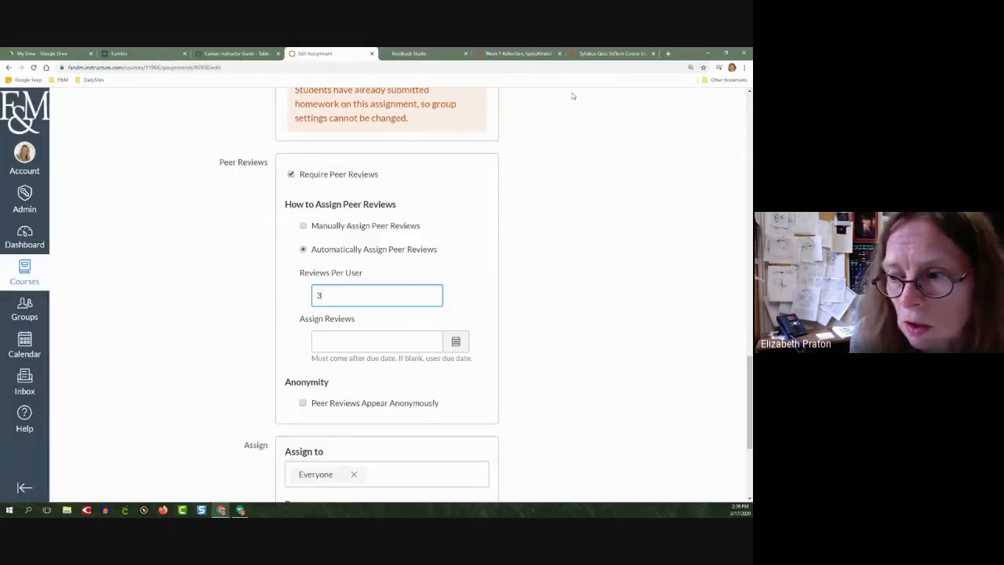
pyautogui.click(518, 53)
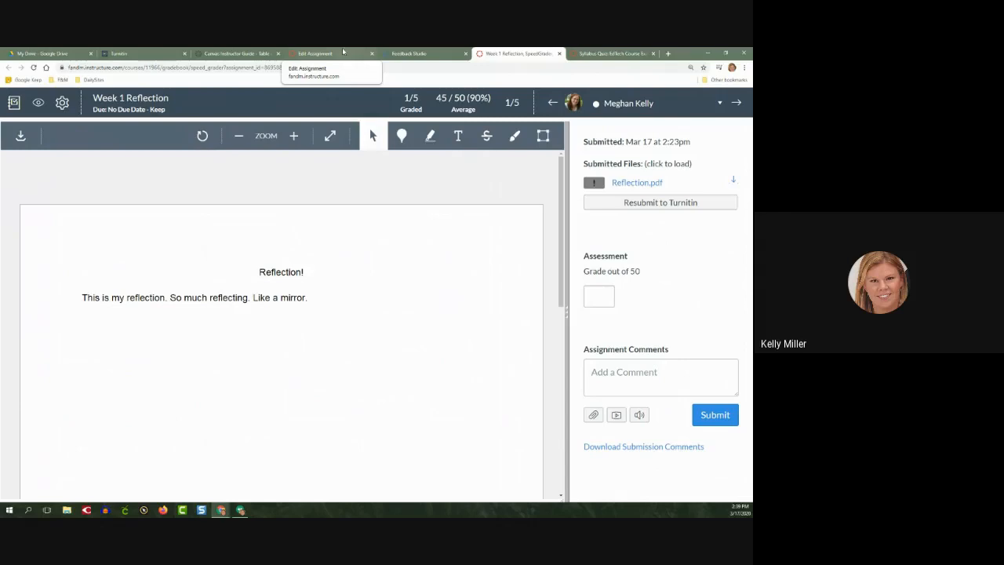
pyautogui.click(322, 54)
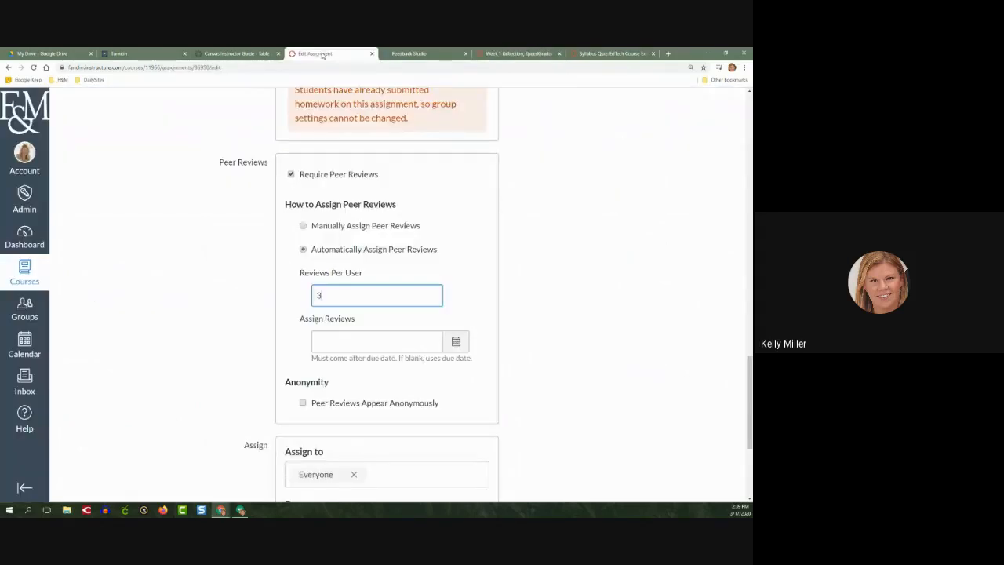
# Leave the assignment editor without saving and return to the course's assignments list
pyautogui.scroll(10, 175, 291)
pyautogui.scroll(10, 167, 288)
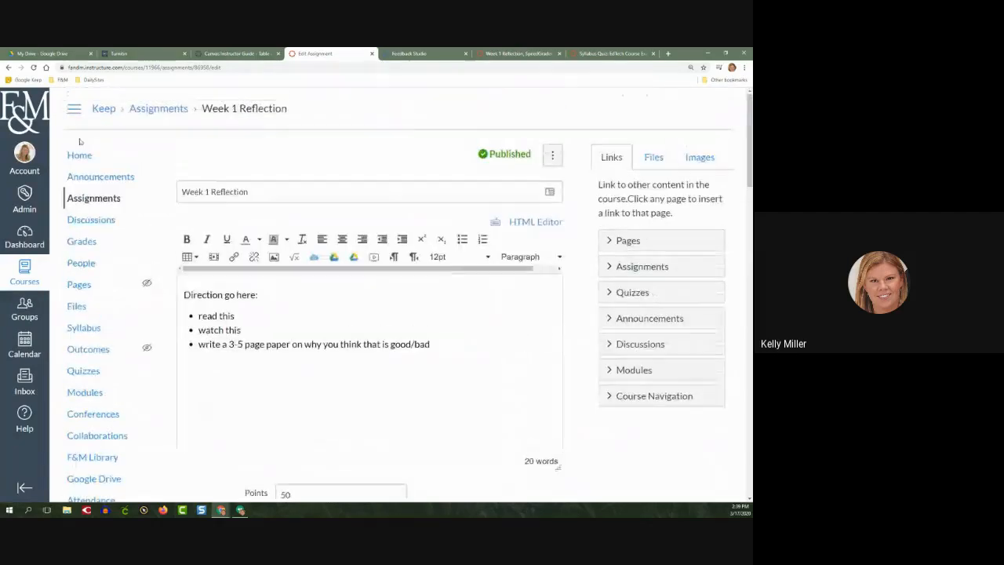
pyautogui.click(82, 156)
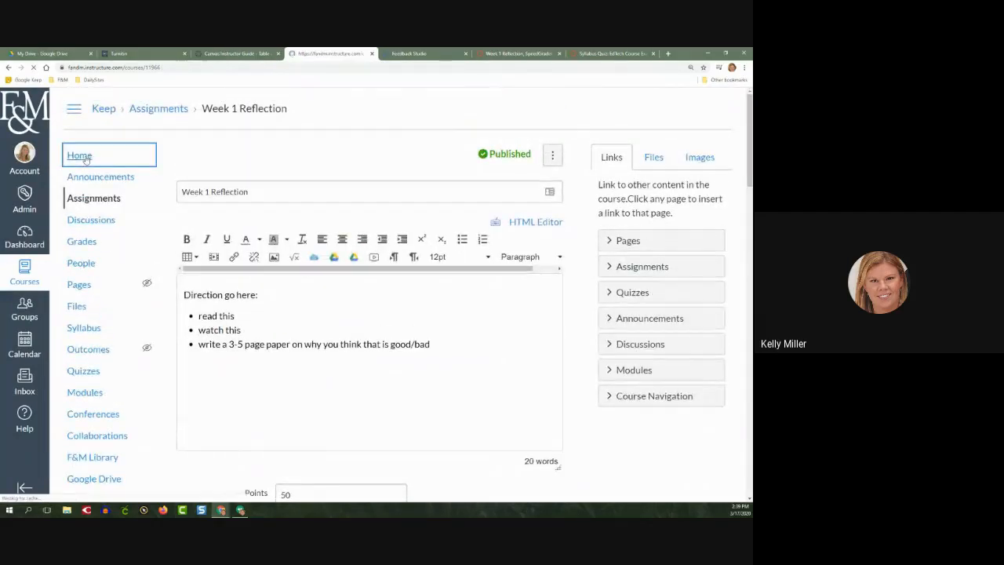
pyautogui.click(92, 199)
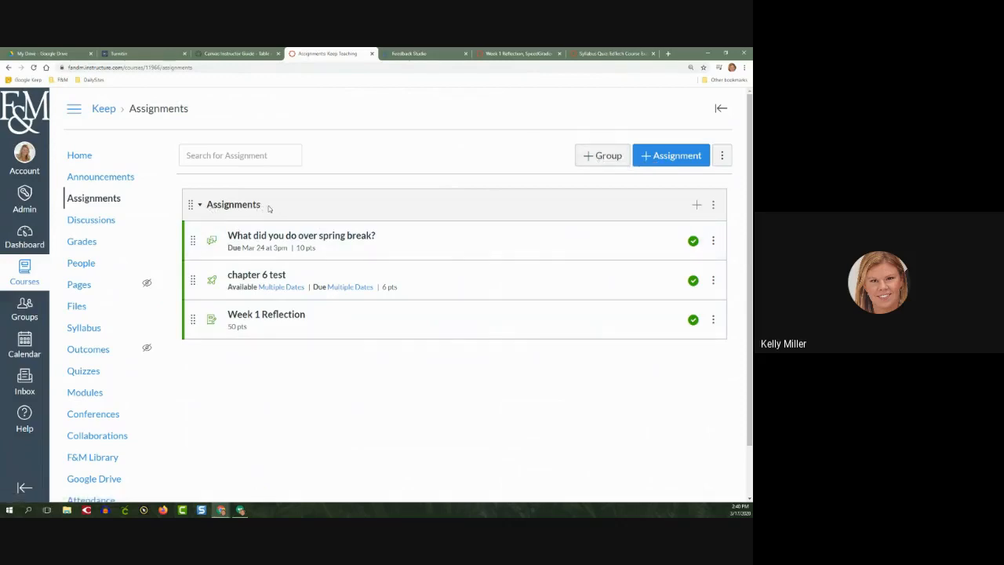
# Add an assignment group named Quizzes and move the chapter 6 test from the Assignments group into it
pyautogui.click(200, 206)
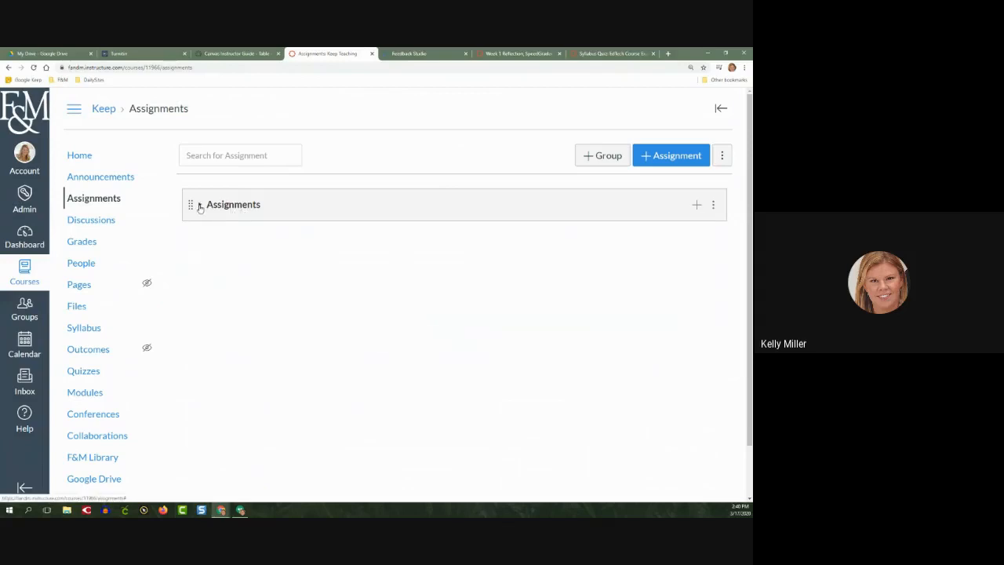
pyautogui.click(200, 206)
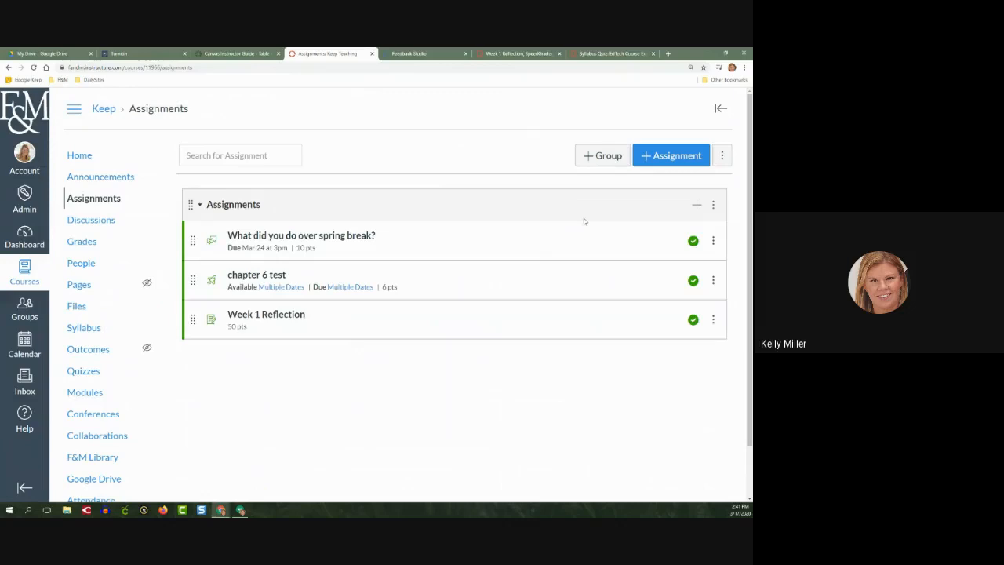
pyautogui.click(605, 154)
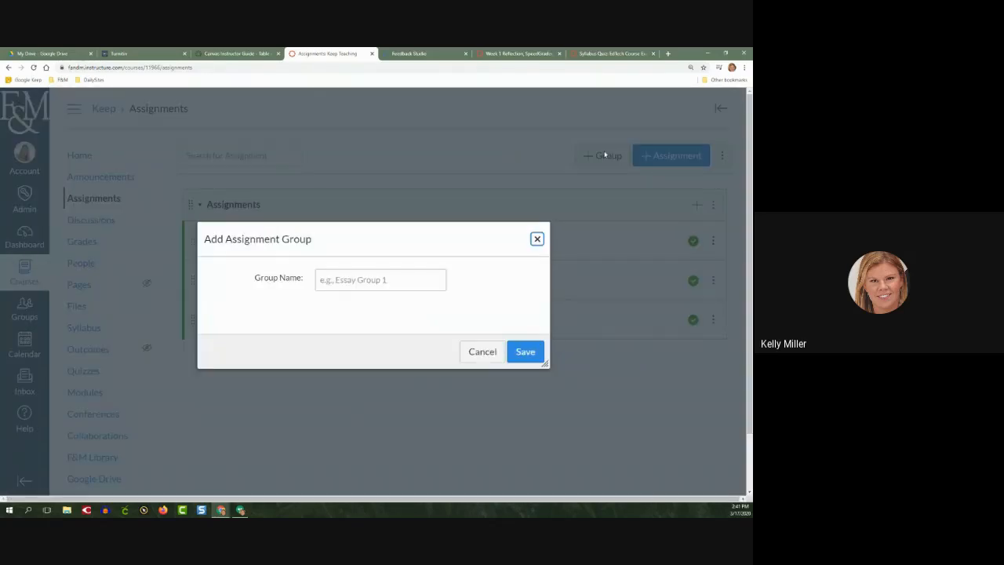
pyautogui.click(396, 279)
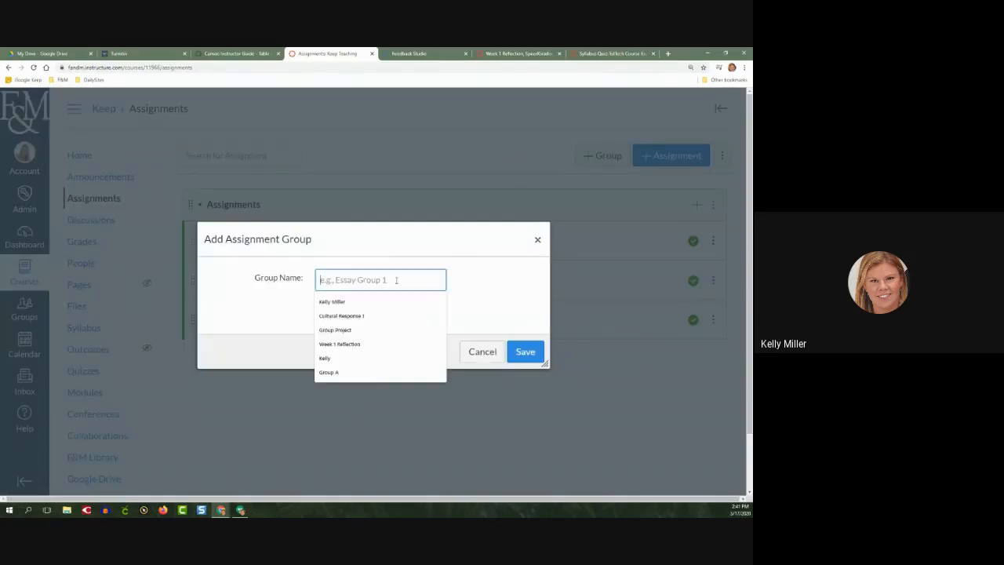
pyautogui.write('QUIZ')
pyautogui.press('BackSpace')
pyautogui.press('BackSpace')
pyautogui.press('BackSpace')
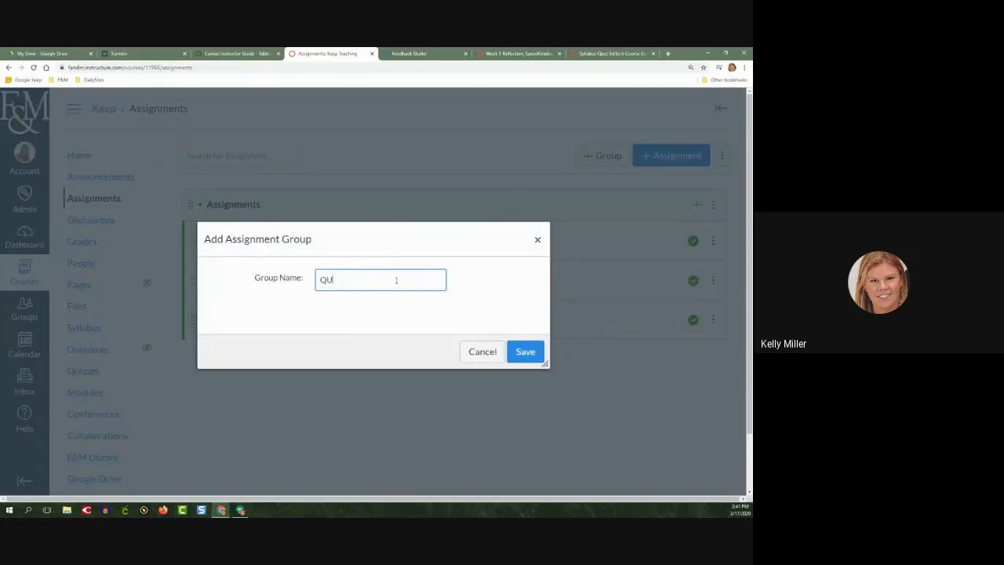
pyautogui.write('uizzes')
pyautogui.click(523, 355)
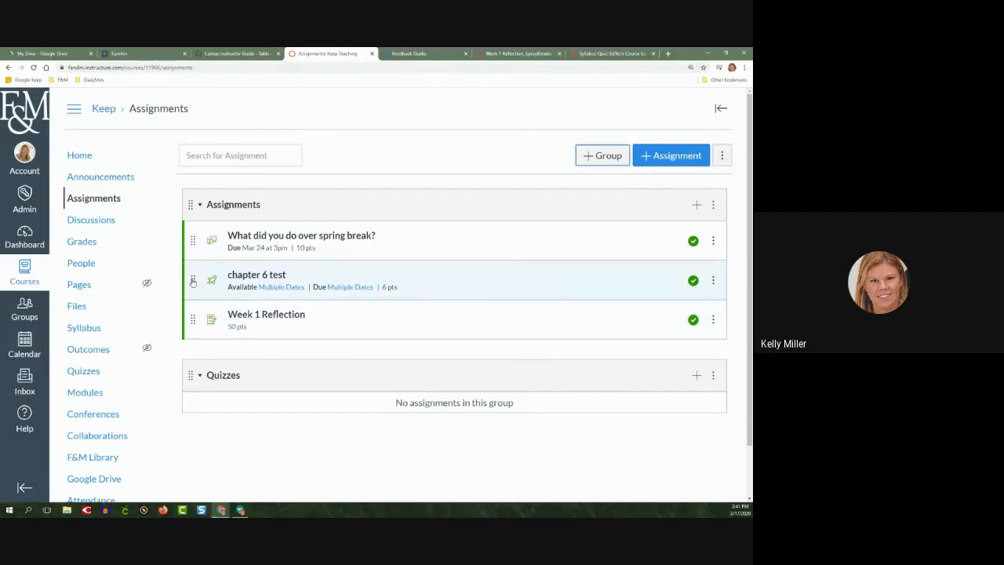
pyautogui.moveTo(193, 281); pyautogui.dragTo(193, 374)
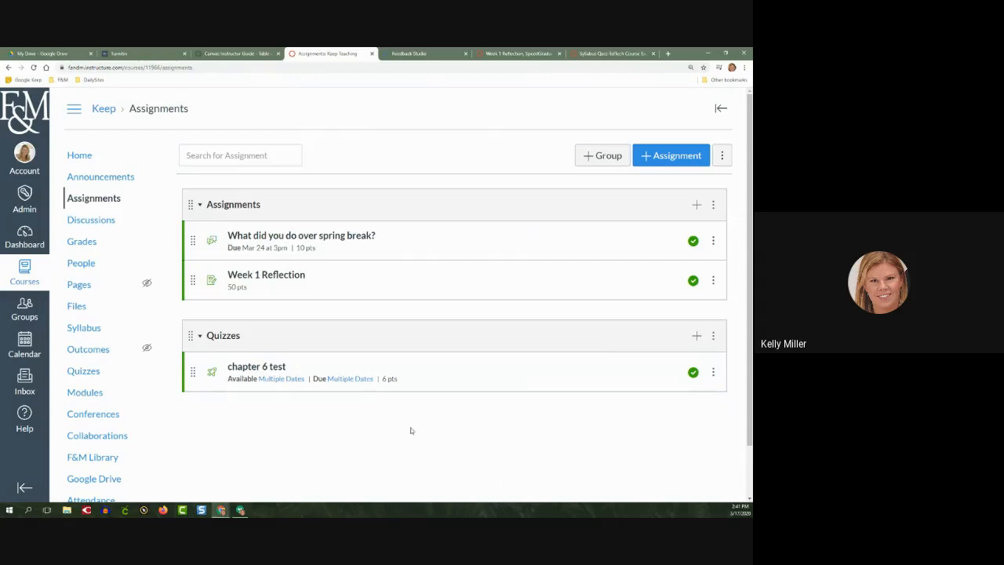
# View the course's assignments list as a student in Student View, and return to the instructor's assignments list
pyautogui.click(78, 155)
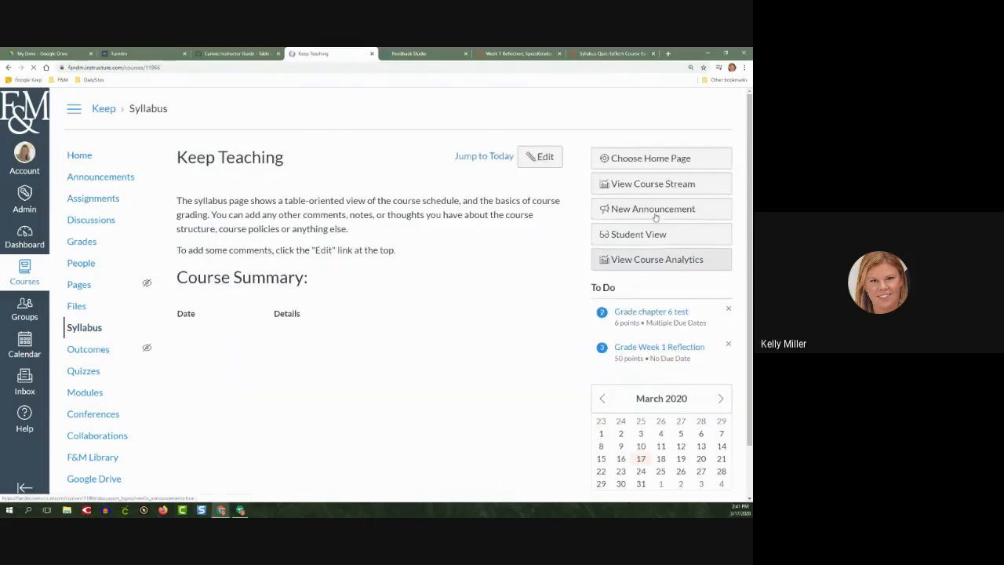
pyautogui.click(655, 212)
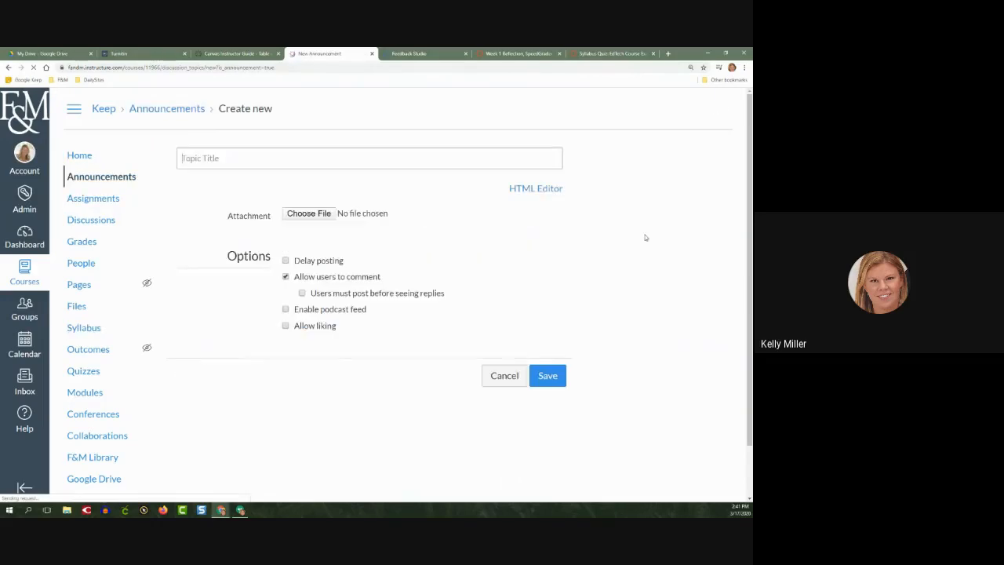
pyautogui.click(8, 68)
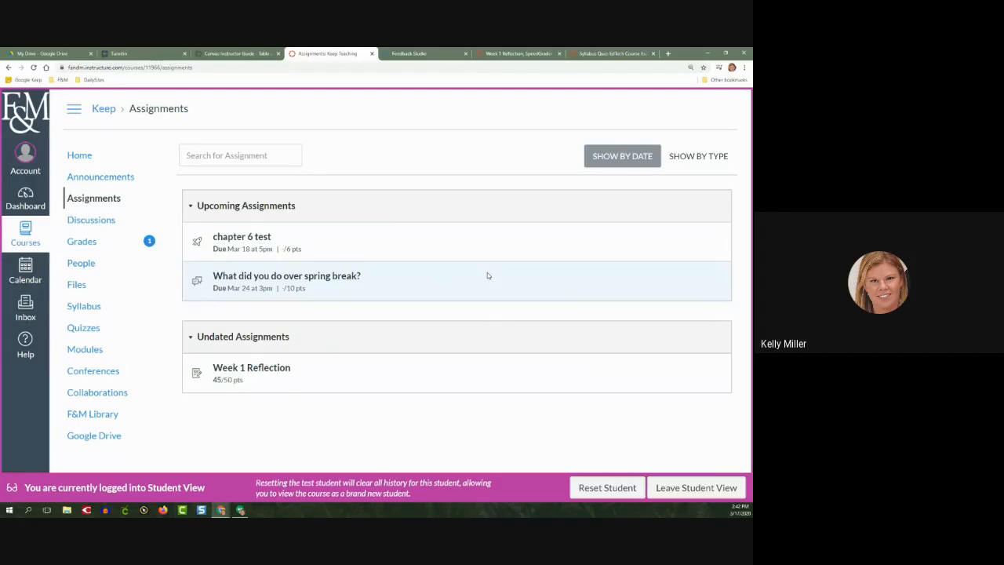
pyautogui.click(667, 487)
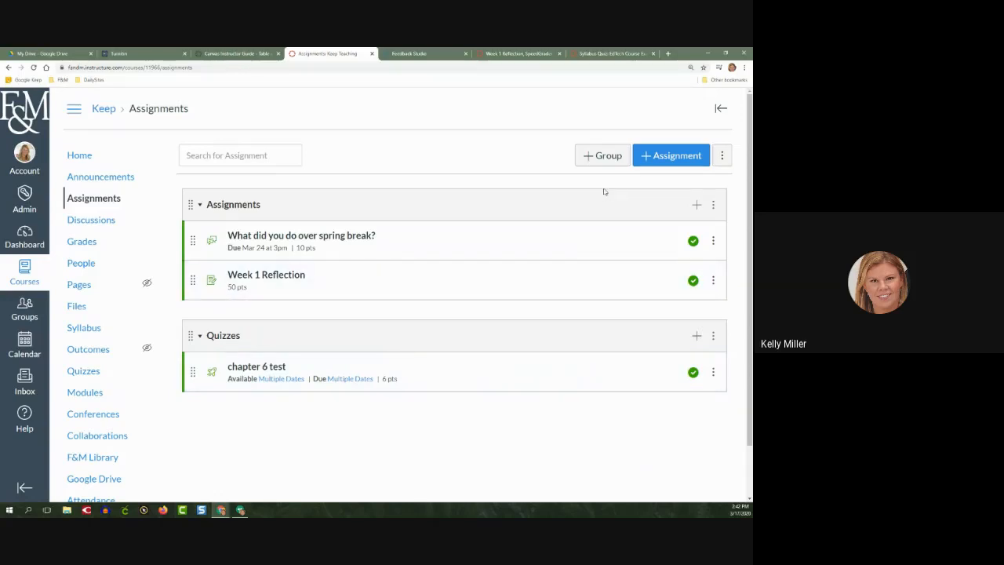
# Weight the final grade by assignment groups, with Assignments at 40% and Quizzes at 40%
pyautogui.click(723, 157)
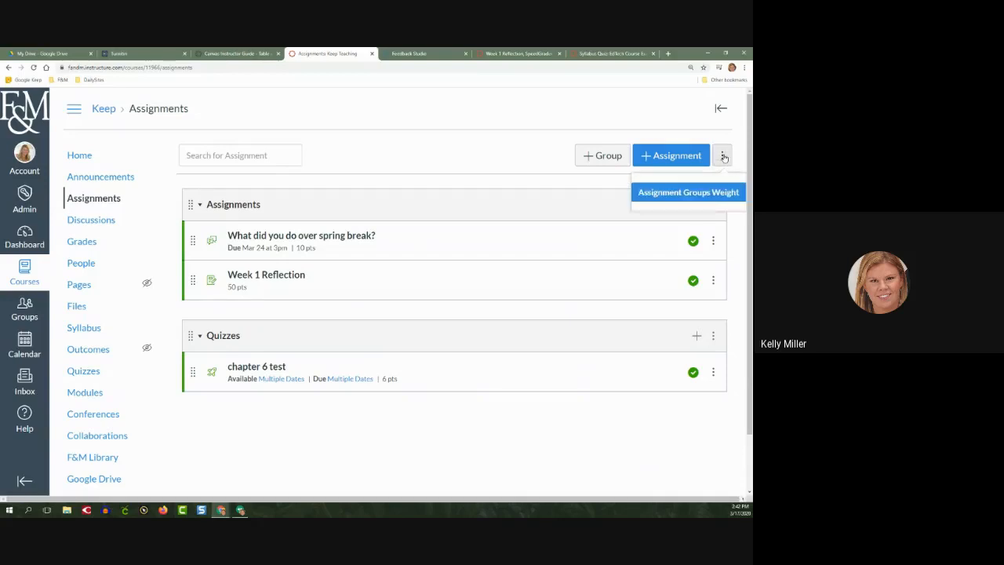
pyautogui.click(666, 193)
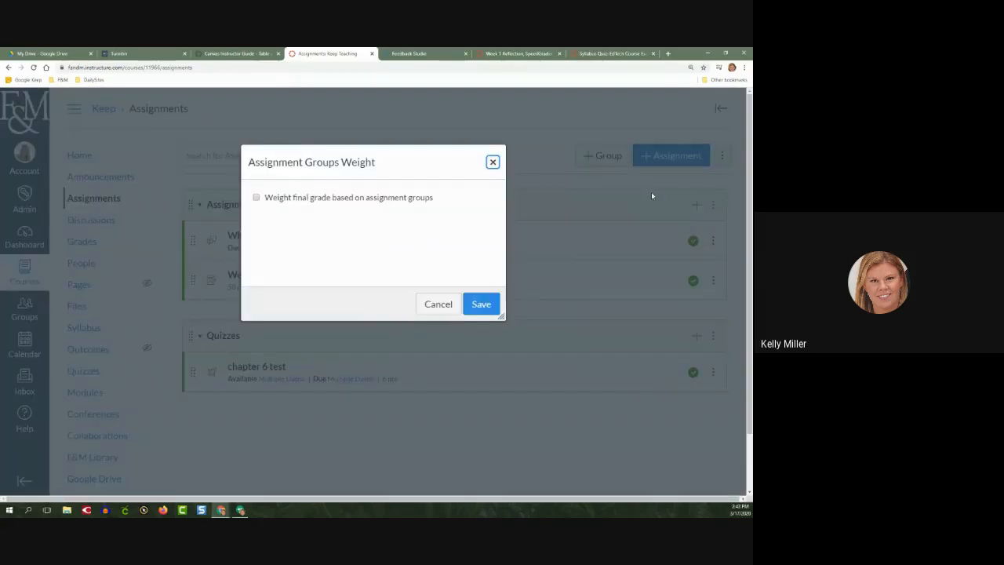
pyautogui.click(255, 197)
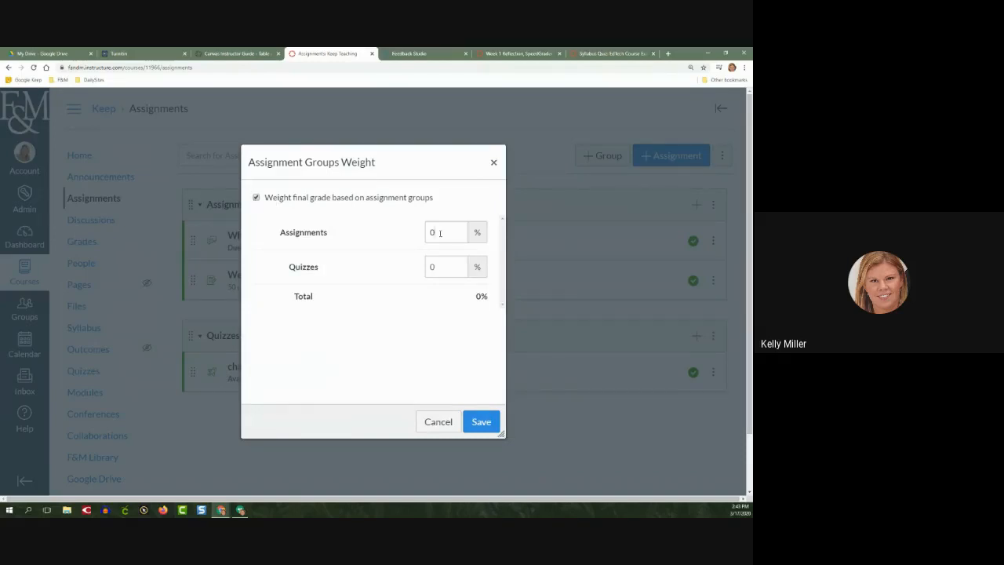
pyautogui.moveTo(440, 233); pyautogui.dragTo(428, 232)
pyautogui.write('40')
pyautogui.moveTo(437, 266); pyautogui.dragTo(425, 270)
pyautogui.write('40')
pyautogui.click(474, 425)
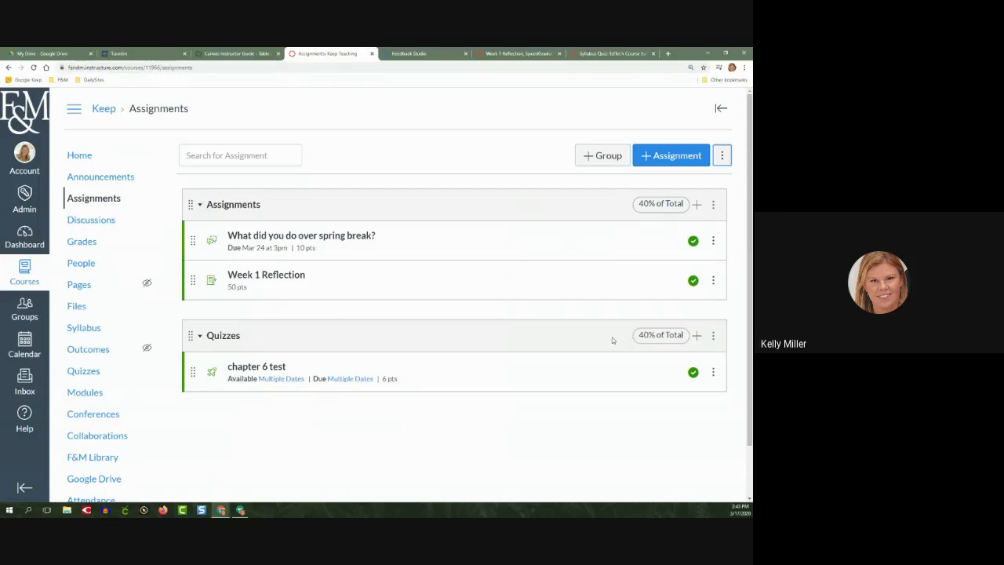
# Add an assignment group named Final worth 20% of the total grade
pyautogui.click(594, 157)
pyautogui.click(380, 281)
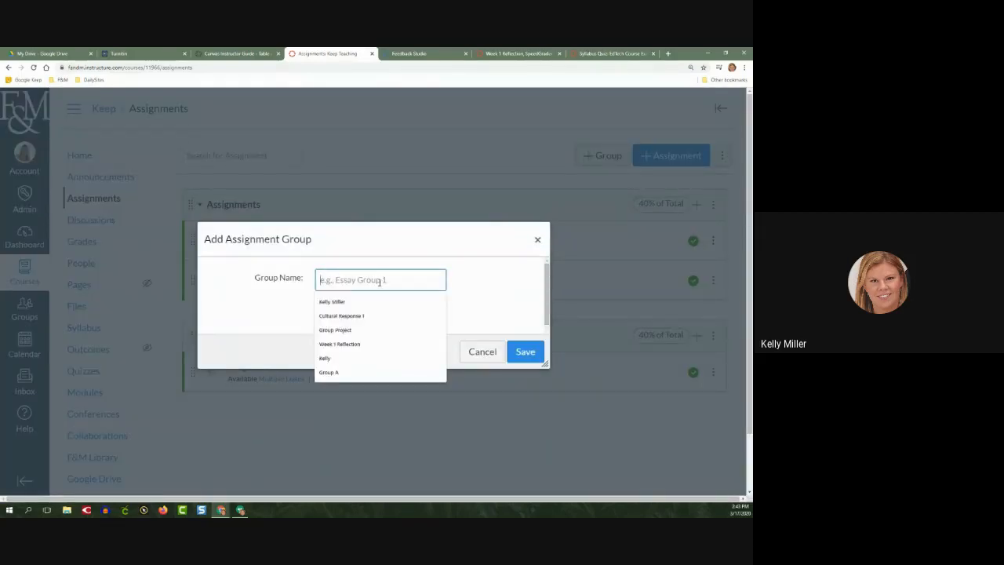
pyautogui.write('Final')
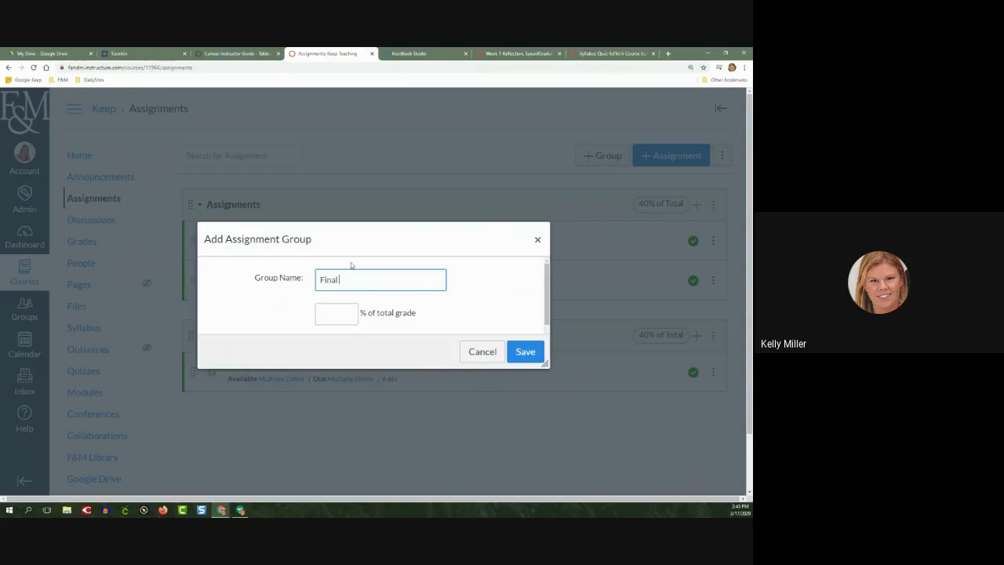
pyautogui.click(334, 313)
pyautogui.write('20')
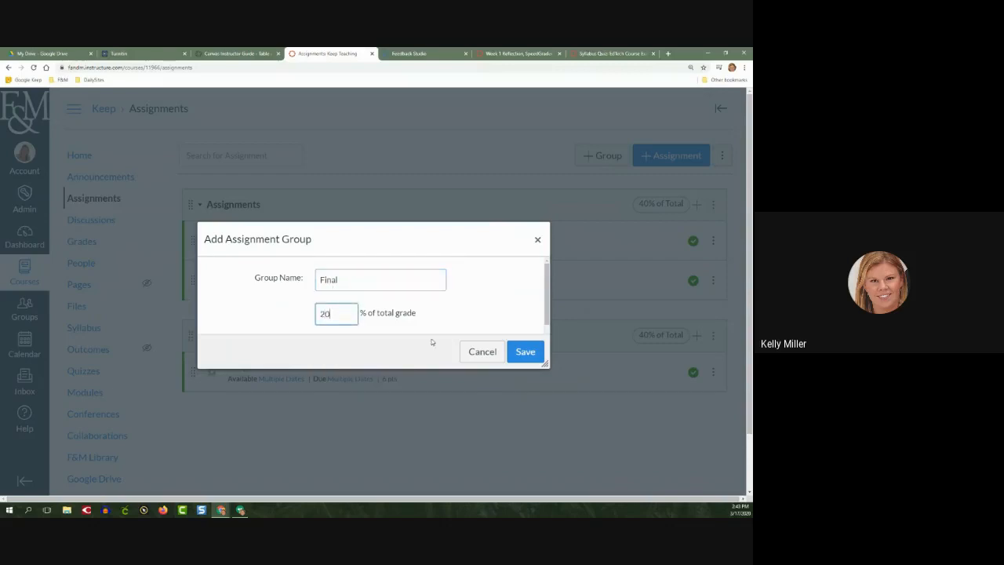
pyautogui.click(524, 351)
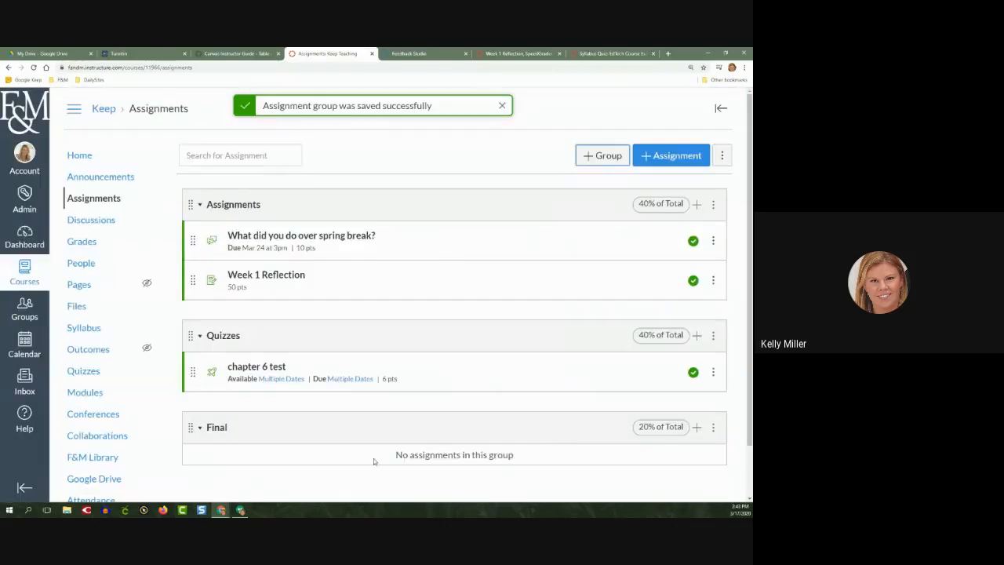
pyautogui.scroll(-1, 407, 454)
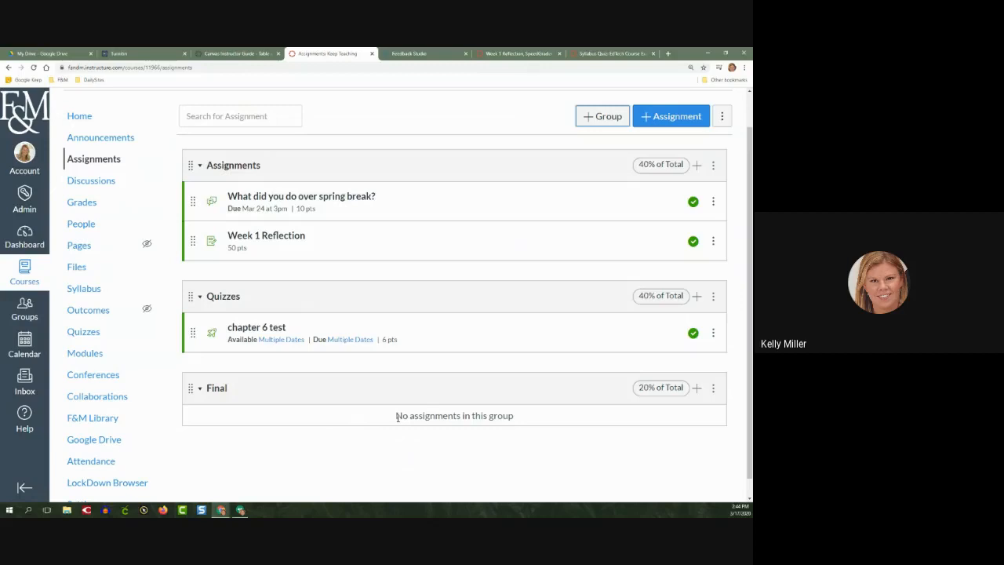
# Switch to the F&M instructional technology site and expand the Writing Assignments resources on the Keep Teaching page
pyautogui.click(146, 54)
pyautogui.click(639, 105)
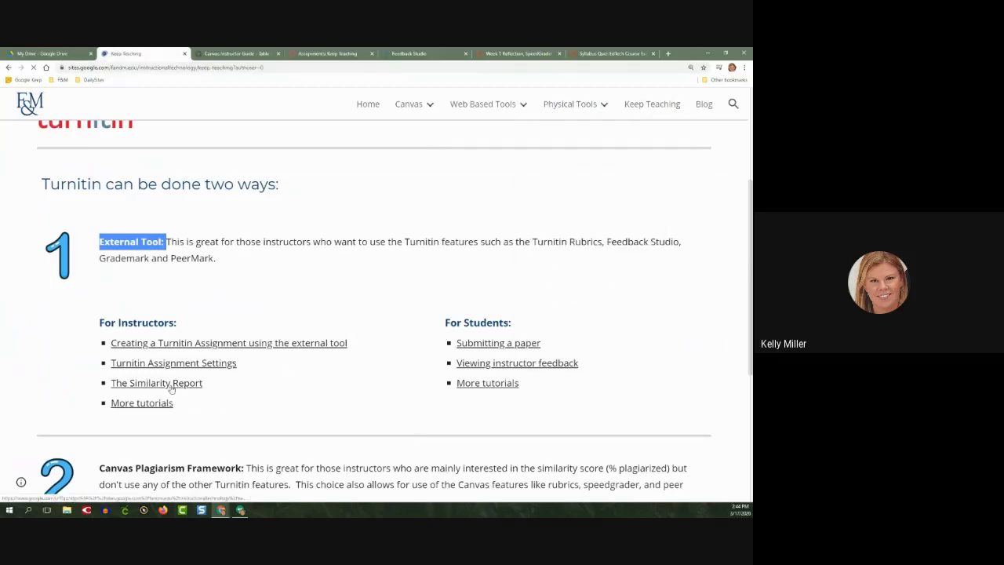
pyautogui.scroll(-10, 171, 389)
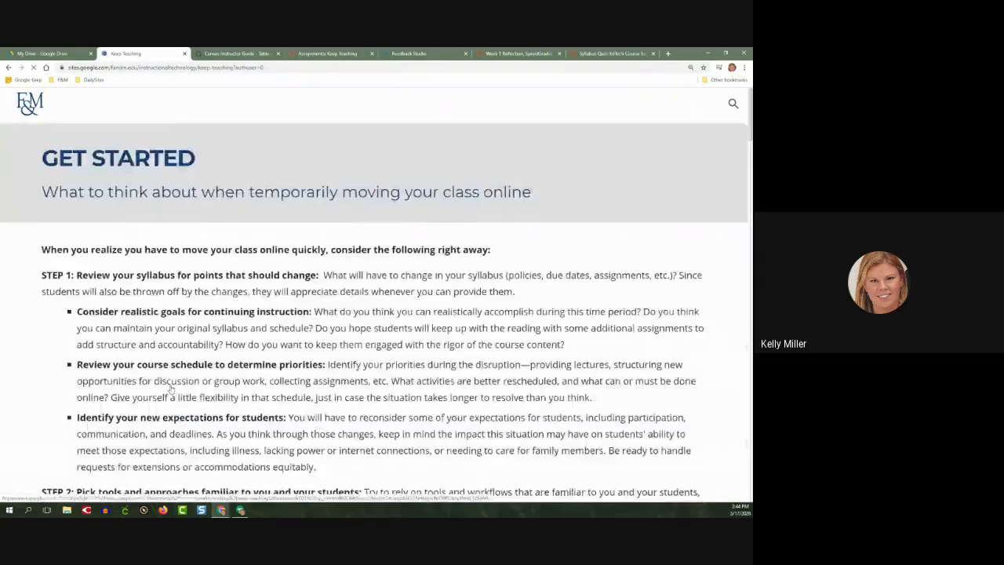
pyautogui.scroll(-20, 171, 388)
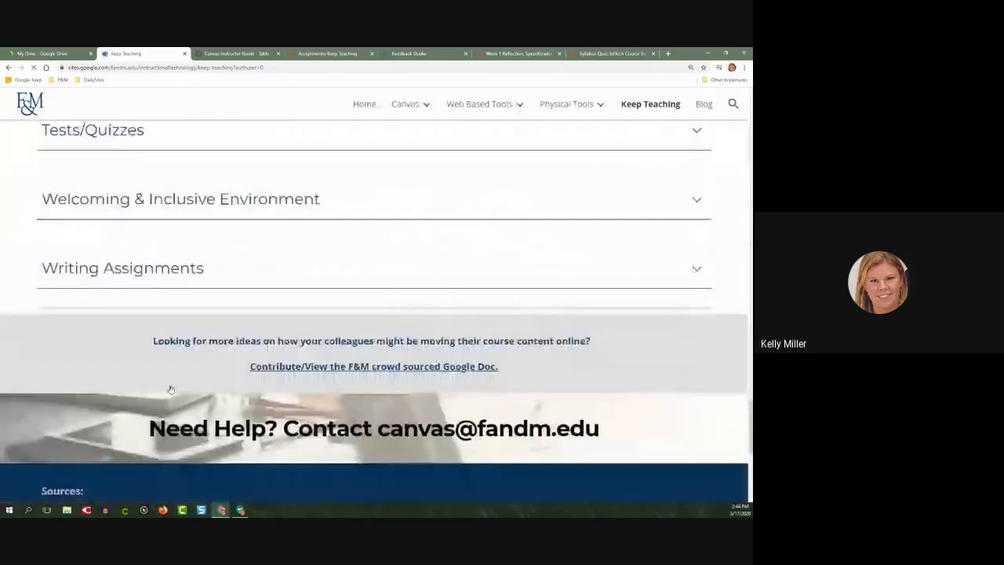
pyautogui.scroll(-2, 170, 389)
pyautogui.scroll(3, 157, 377)
pyautogui.click(55, 336)
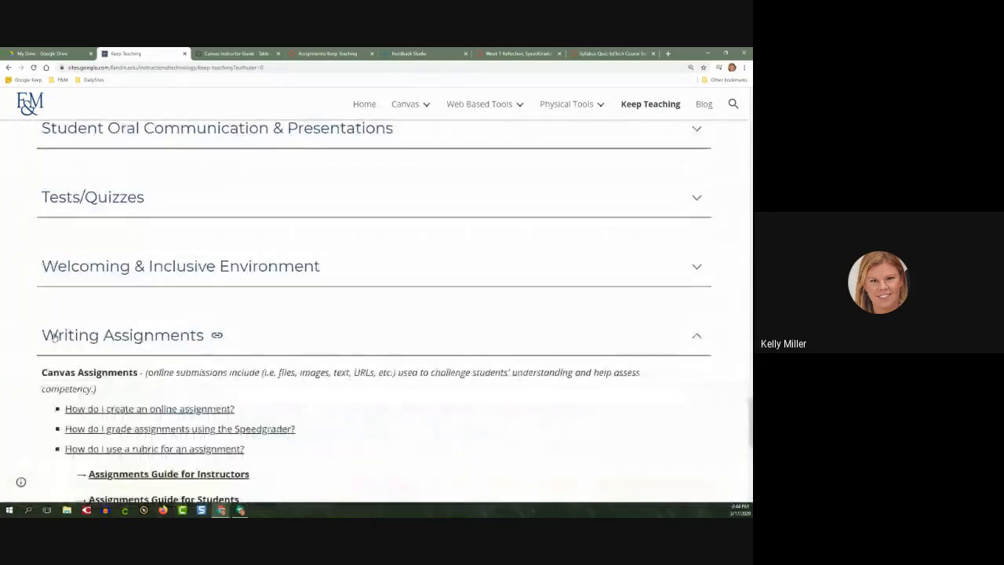
pyautogui.scroll(-2, 52, 336)
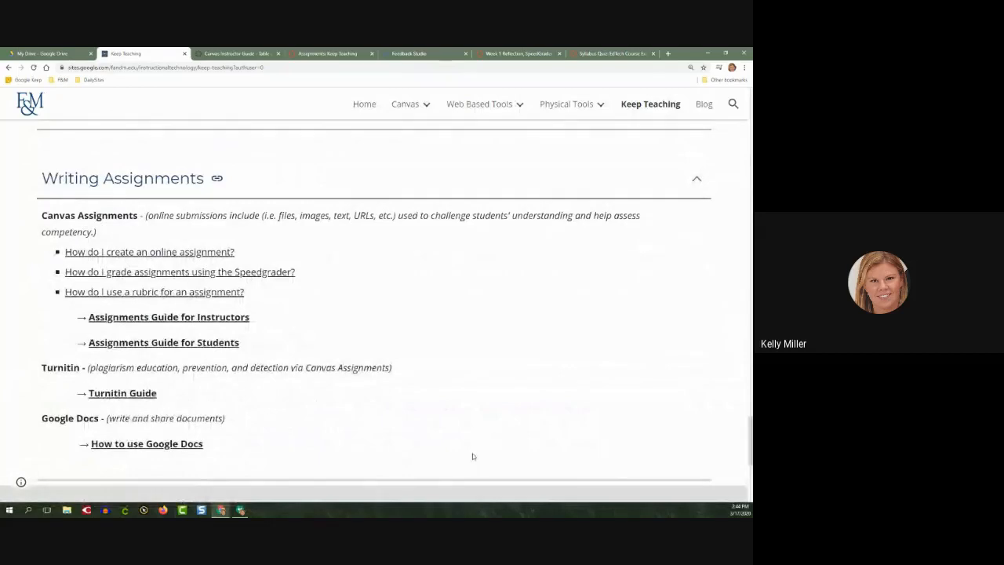